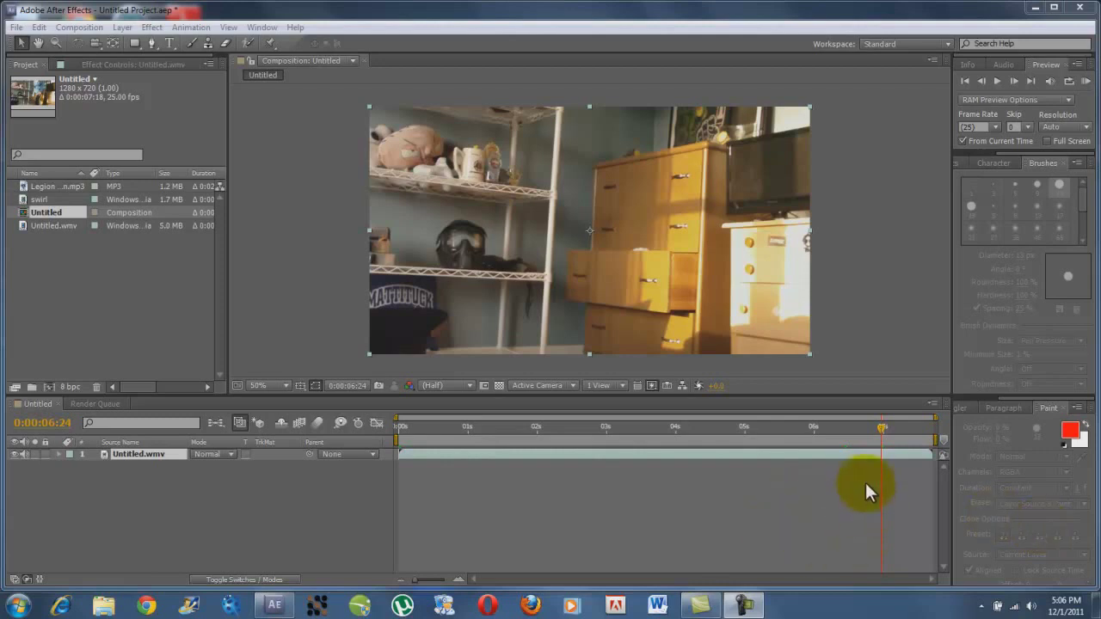
Make a temporary composition from the blue swirl particle footage
mouse_move(886, 423)
mouse_down()
mouse_move(805, 430)
mouse_move(731, 463)
mouse_move(859, 426)
mouse_move(833, 430)
mouse_move(883, 428)
mouse_up()
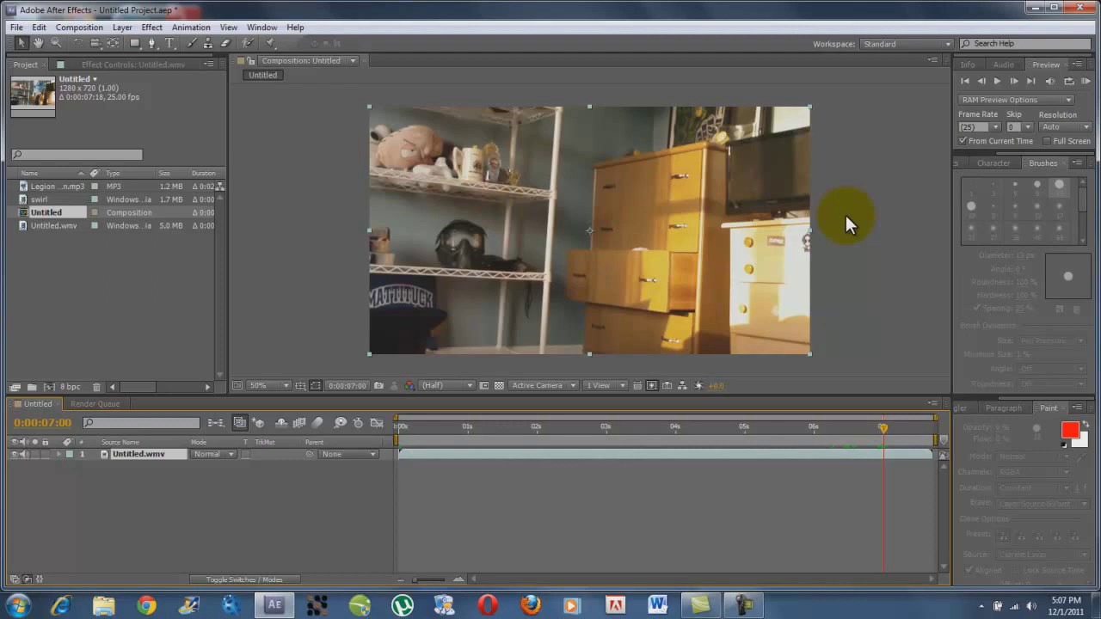
double_click(38, 199)
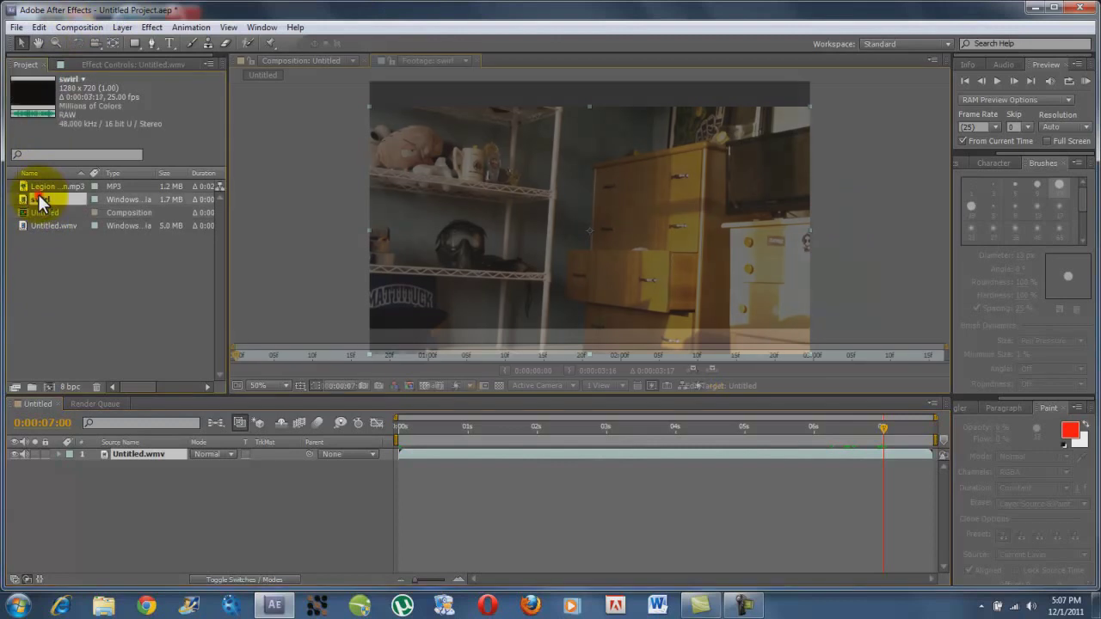
click(60, 197)
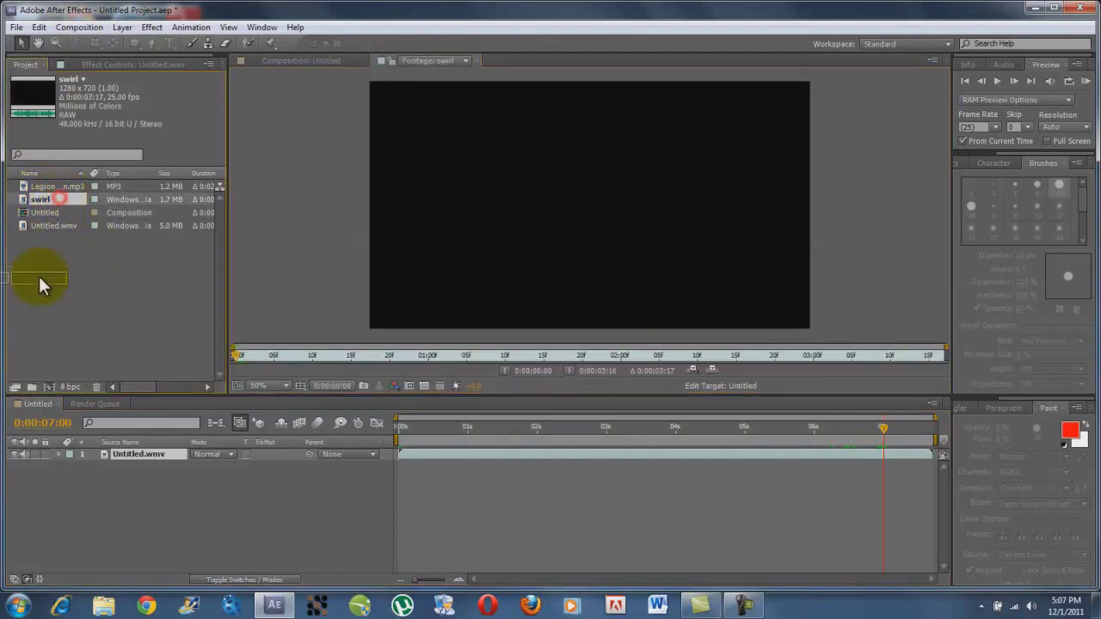
drag(38, 273, 49, 386)
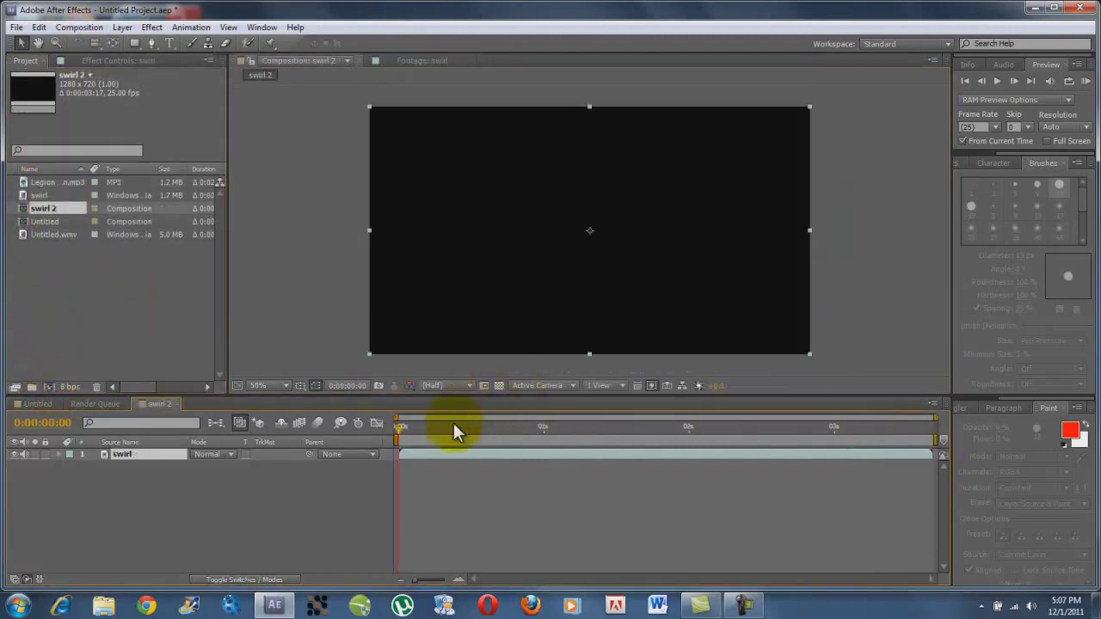
Scrub and preview the swirl, delete it, and return to the Untitled composition
drag(455, 439, 514, 447)
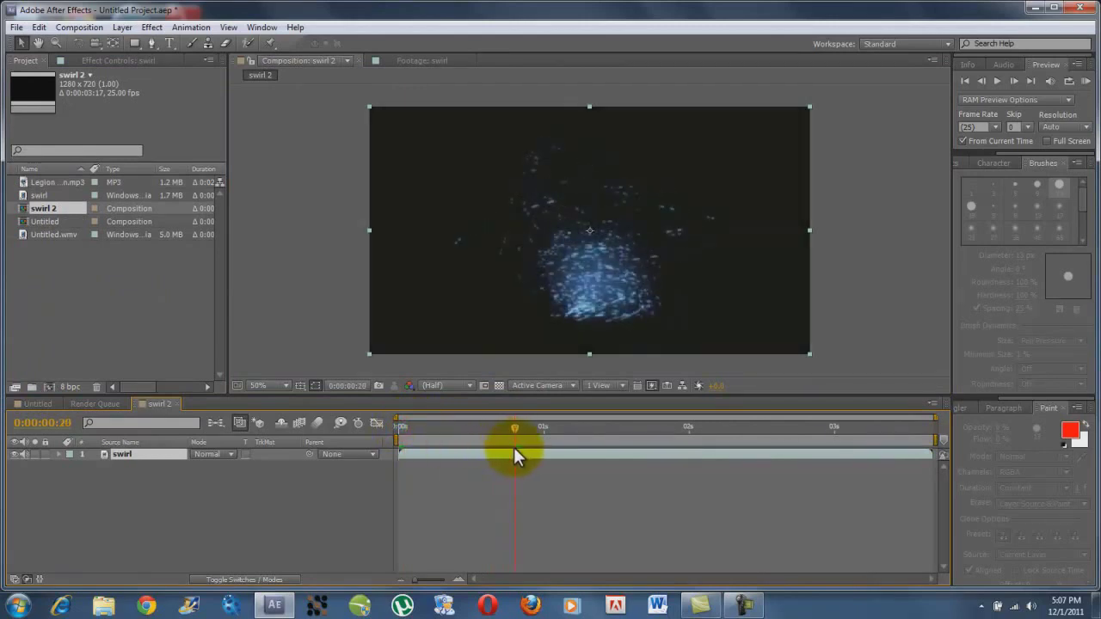
key(space)
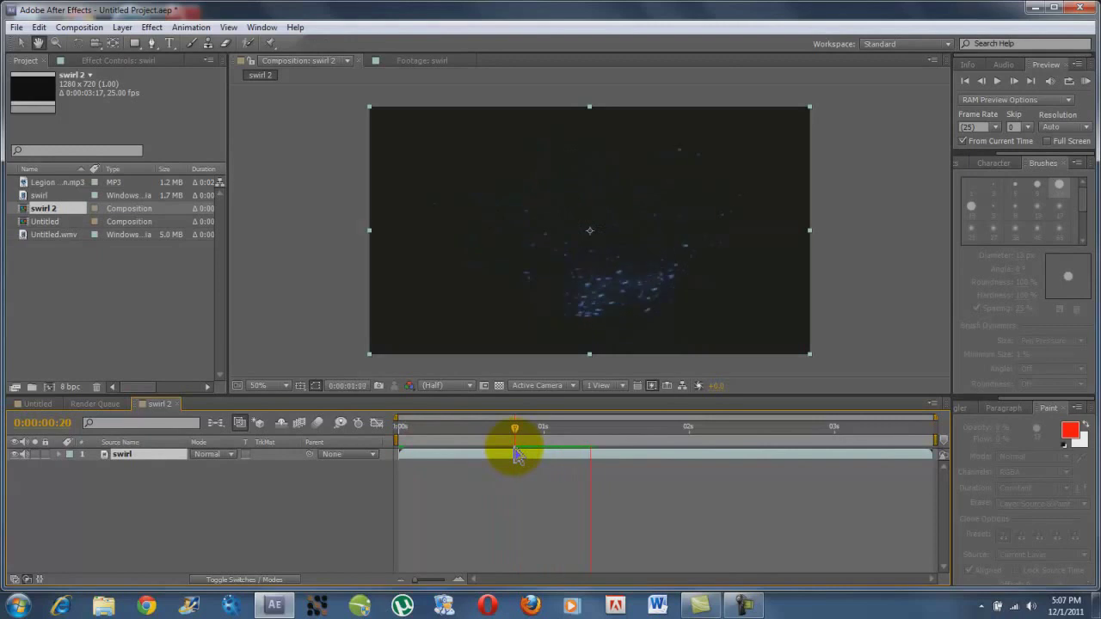
key(space)
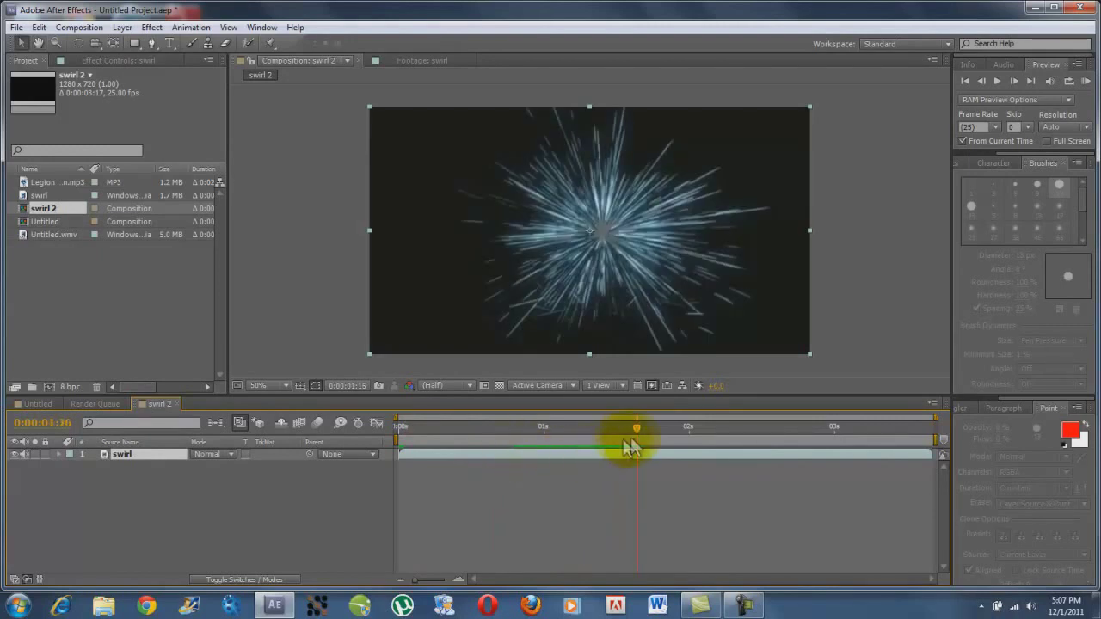
drag(636, 430, 401, 458)
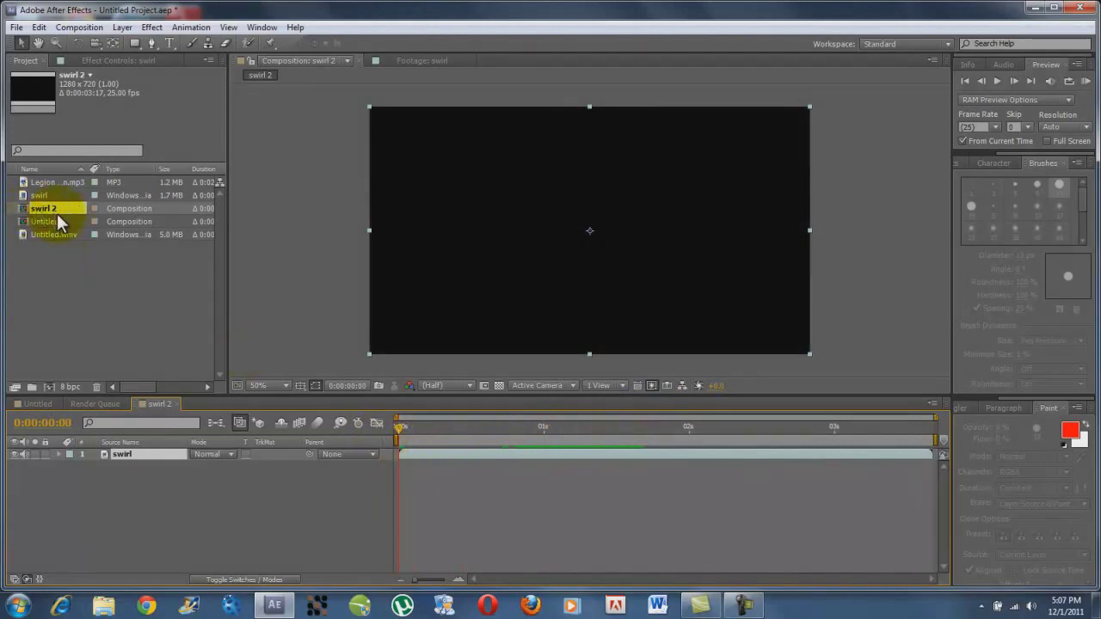
key(Delete)
key(Delete)
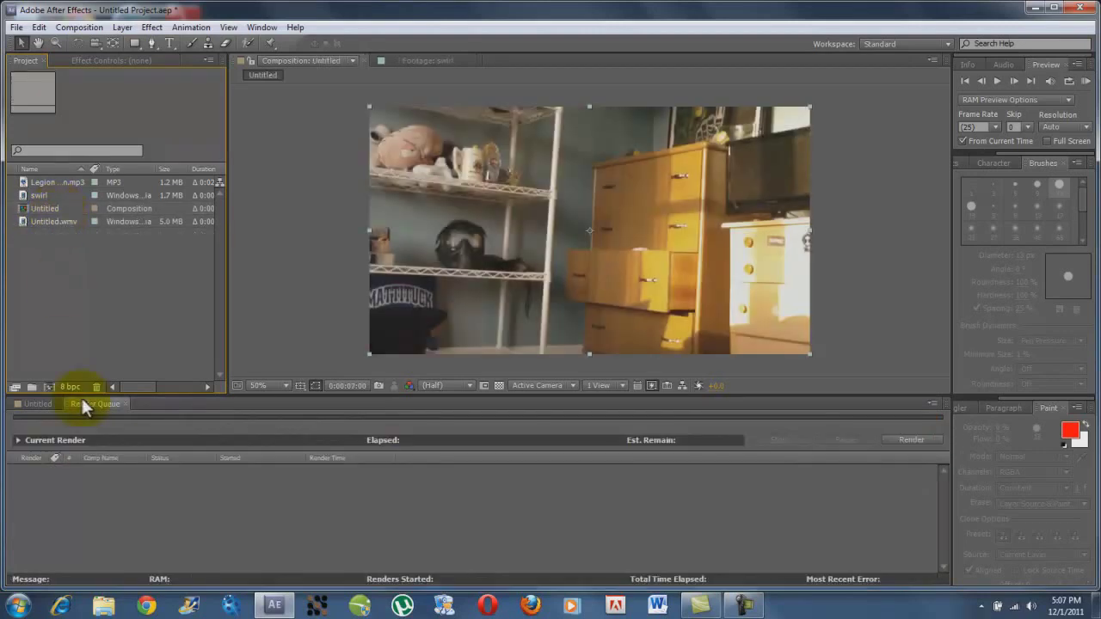
click(36, 404)
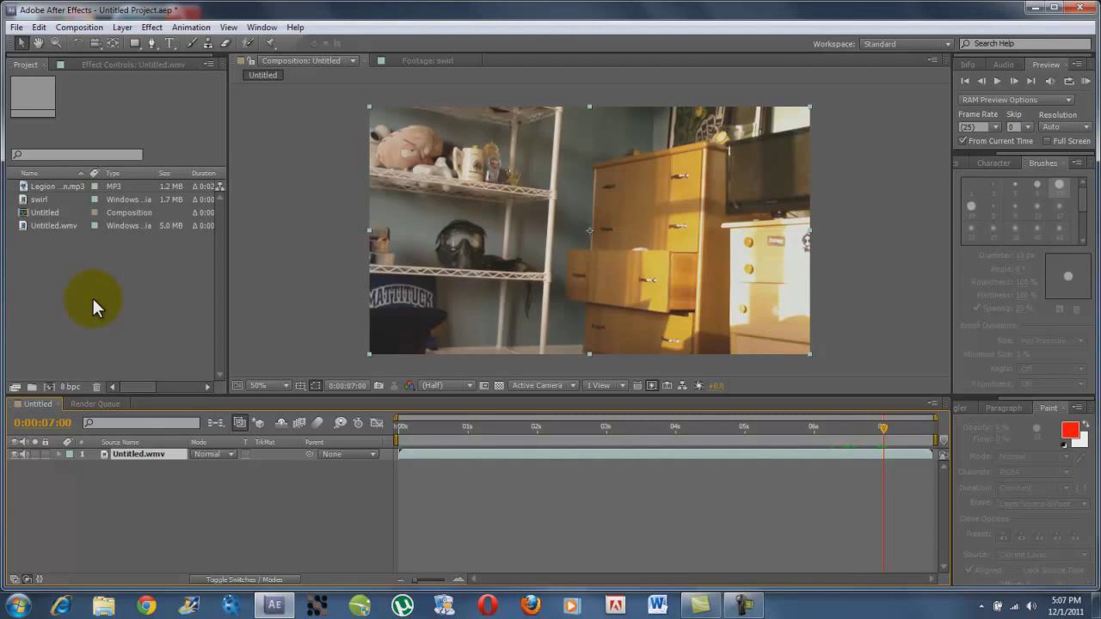
Delete the Untitled.wmv layer and the old Untitled composition
click(440, 456)
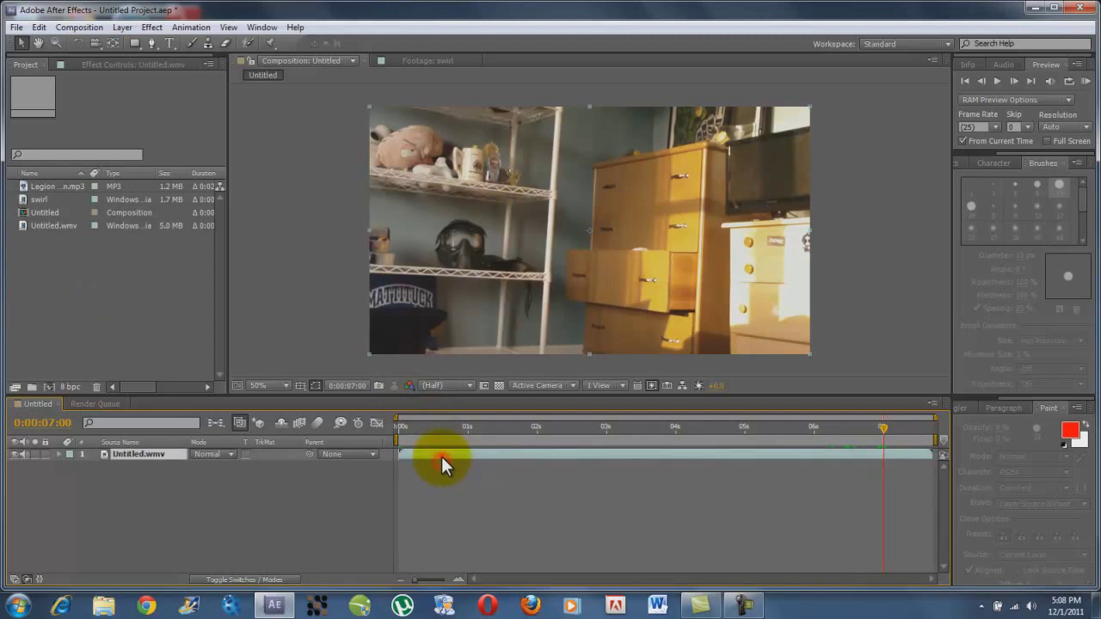
key(Delete)
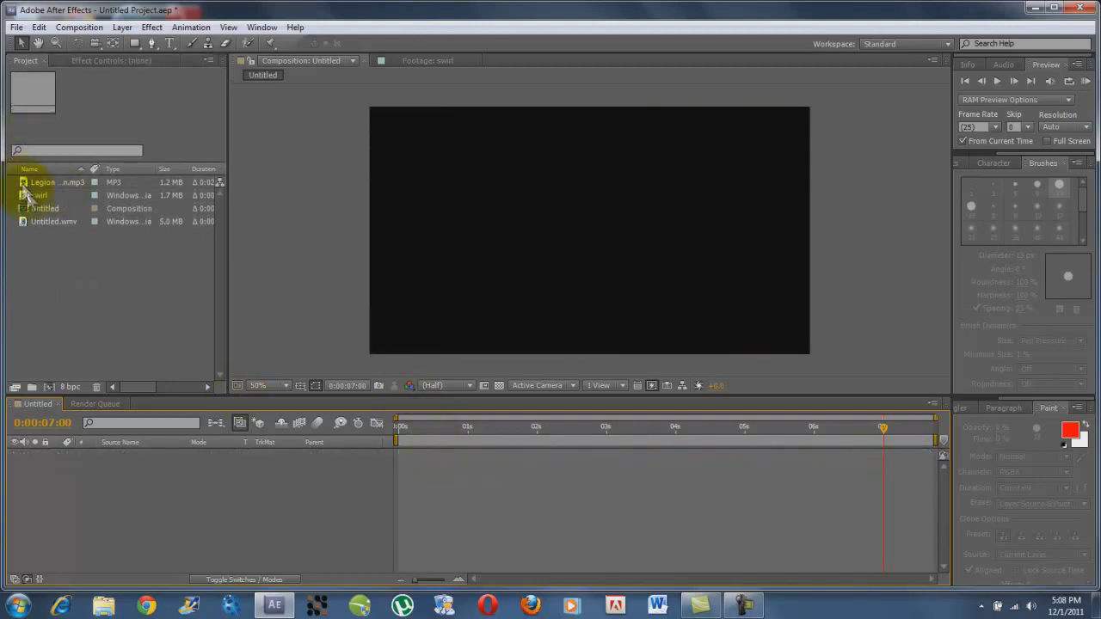
click(36, 209)
key(Delete)
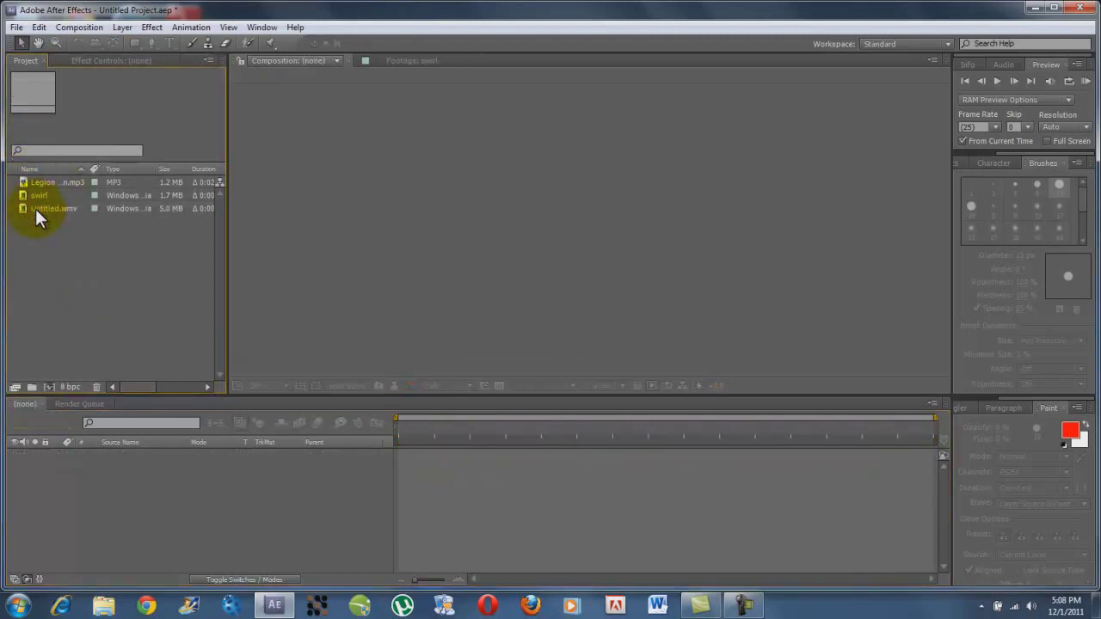
Create a new composition from Untitled.wmv and move to the crouching frame at 0:00:01:20
click(36, 208)
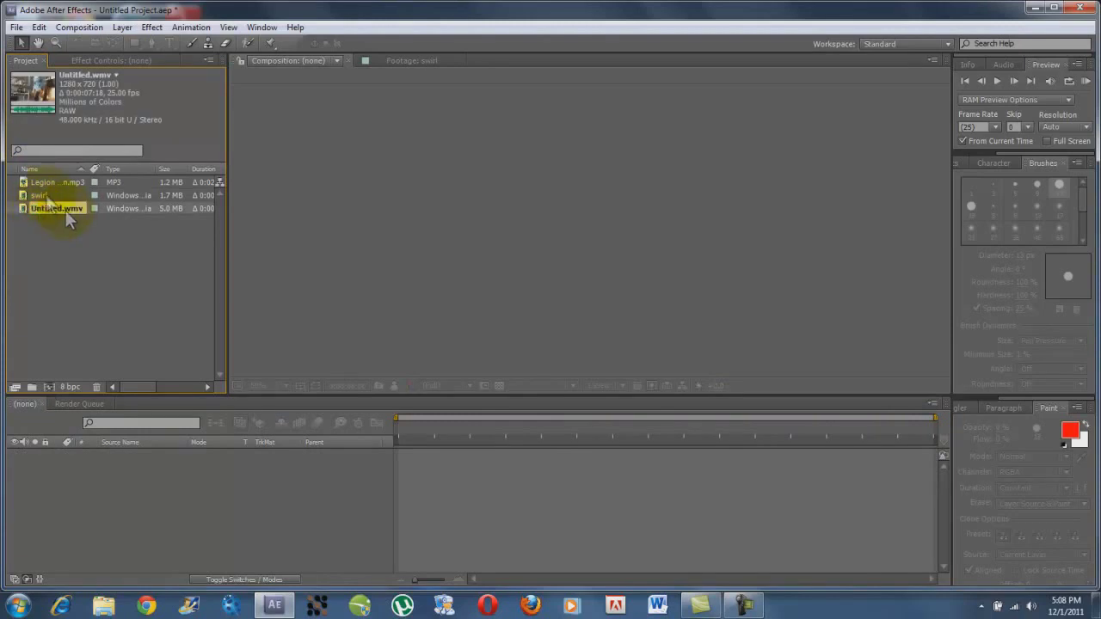
drag(58, 208, 51, 381)
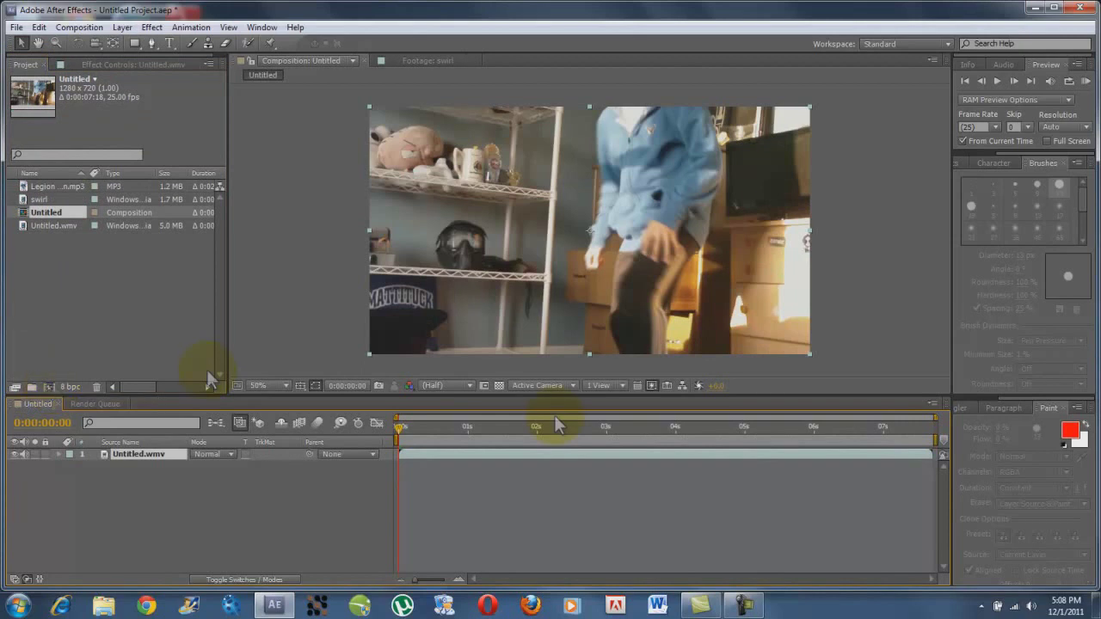
drag(398, 427, 523, 448)
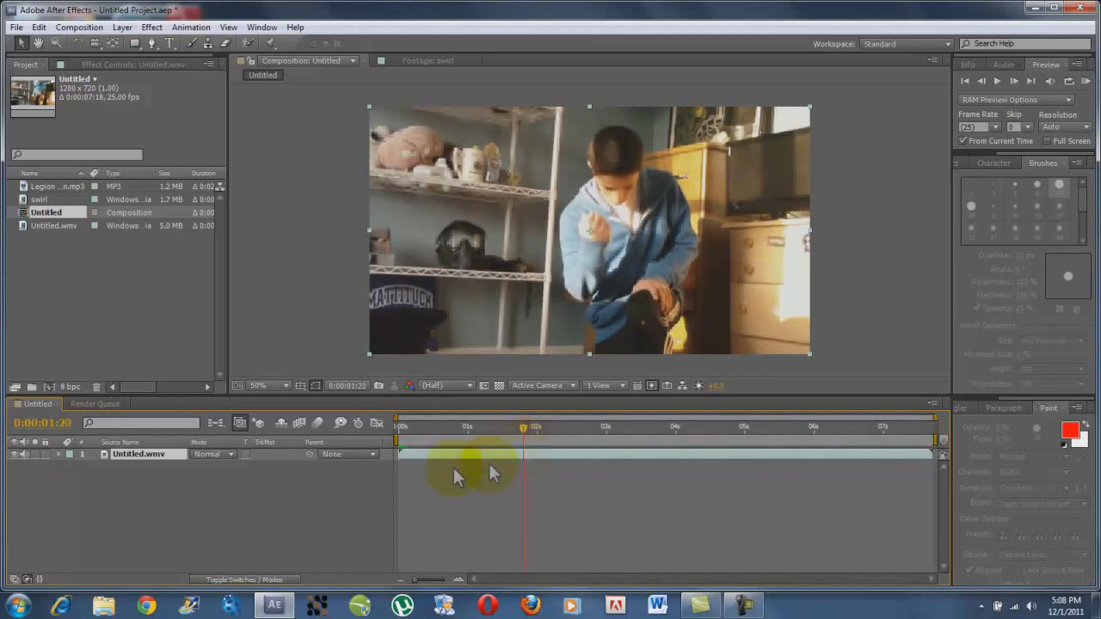
click(158, 40)
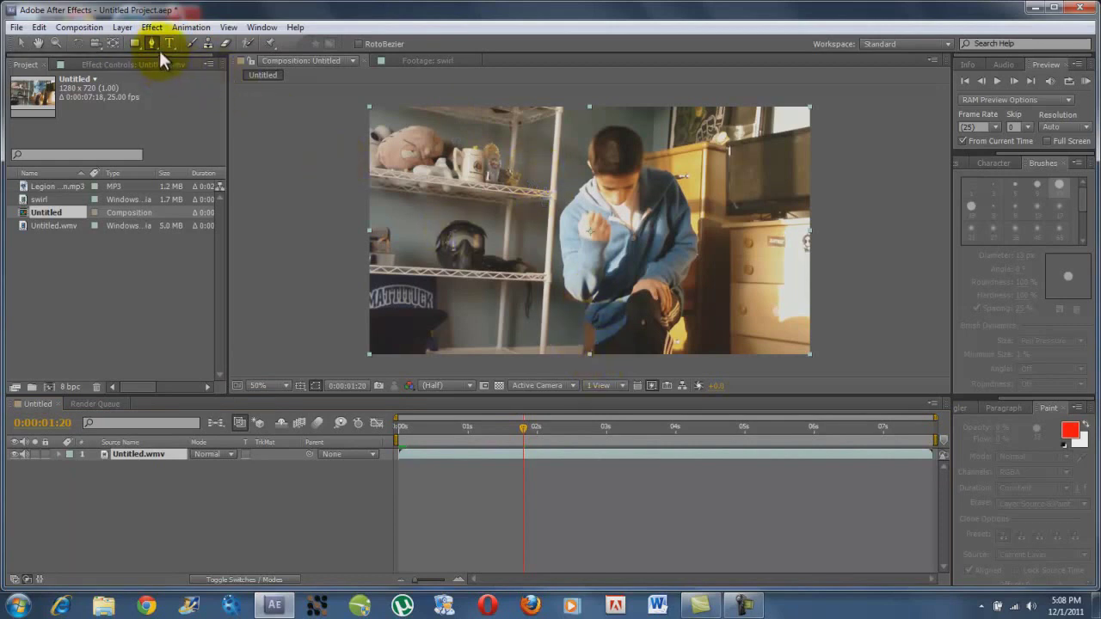
Start the Pen mask at the frame bottom and trace up the person's leg and arm to the shoulder
click(23, 42)
click(150, 43)
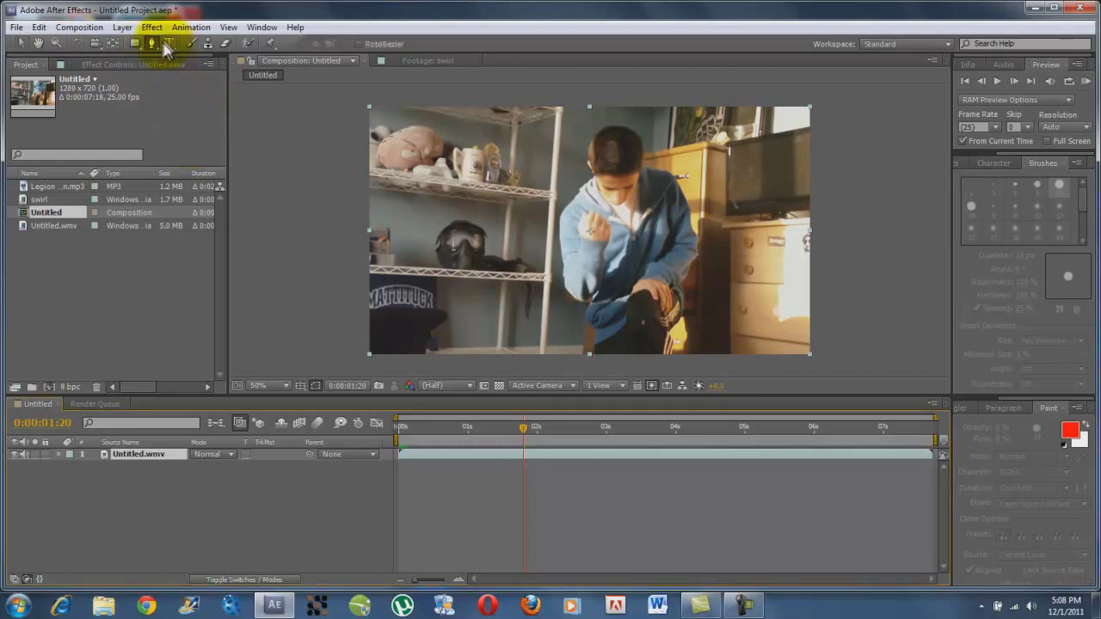
click(592, 359)
click(593, 351)
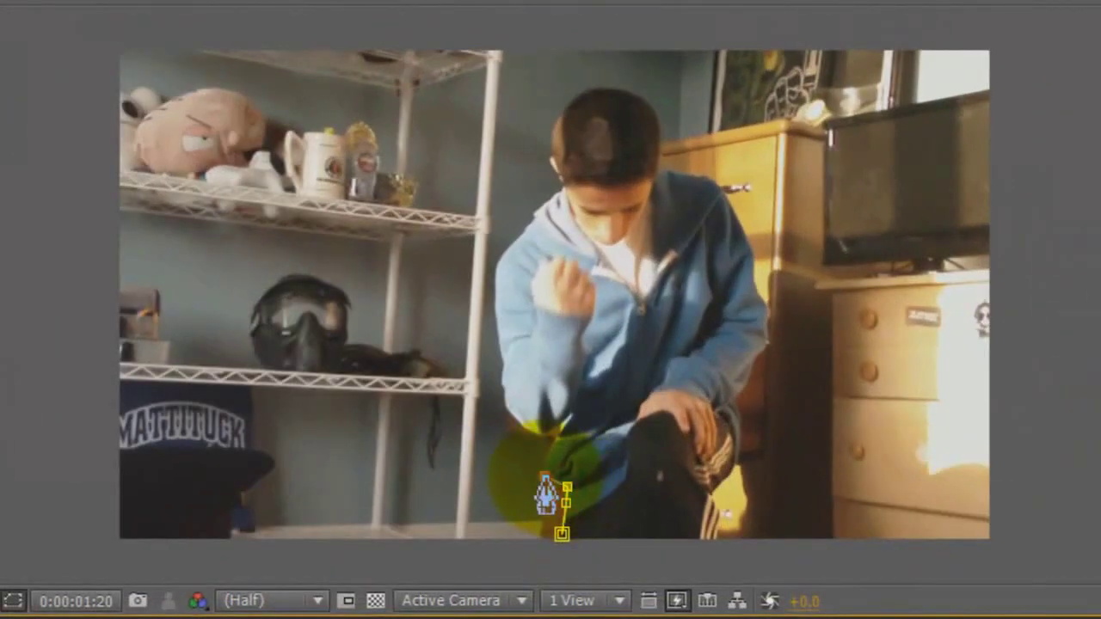
click(543, 476)
click(552, 446)
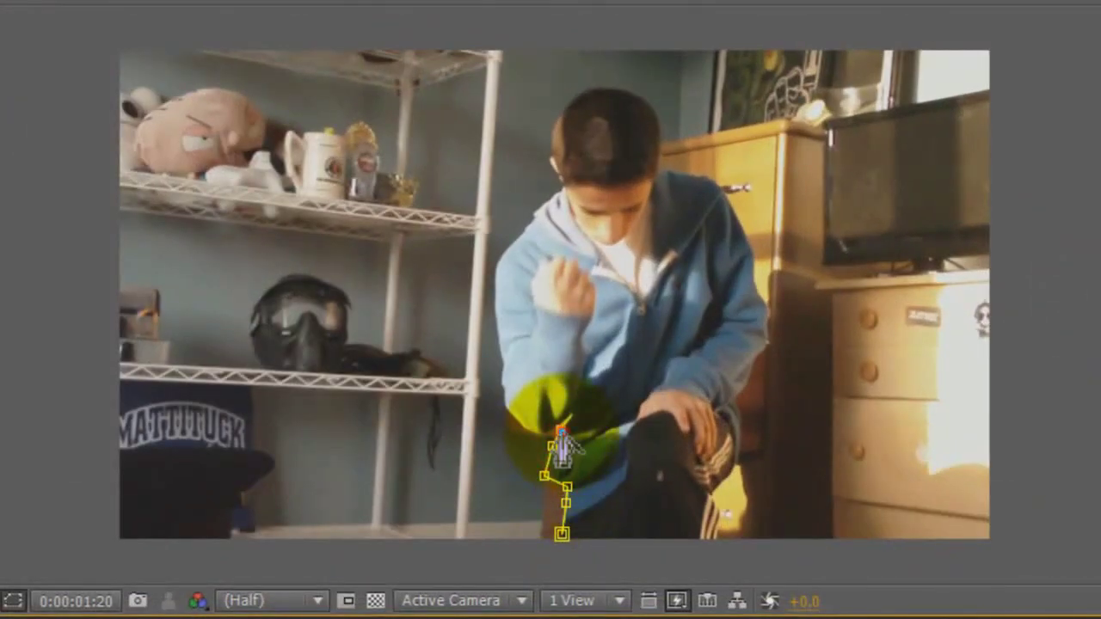
click(560, 429)
click(521, 425)
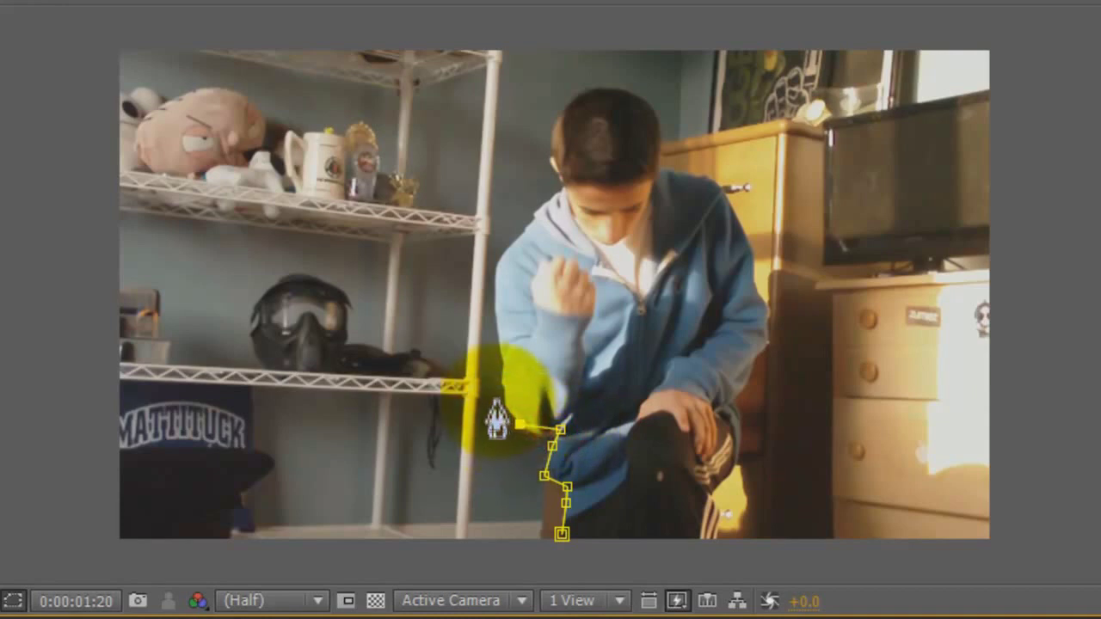
drag(506, 387, 499, 336)
click(494, 313)
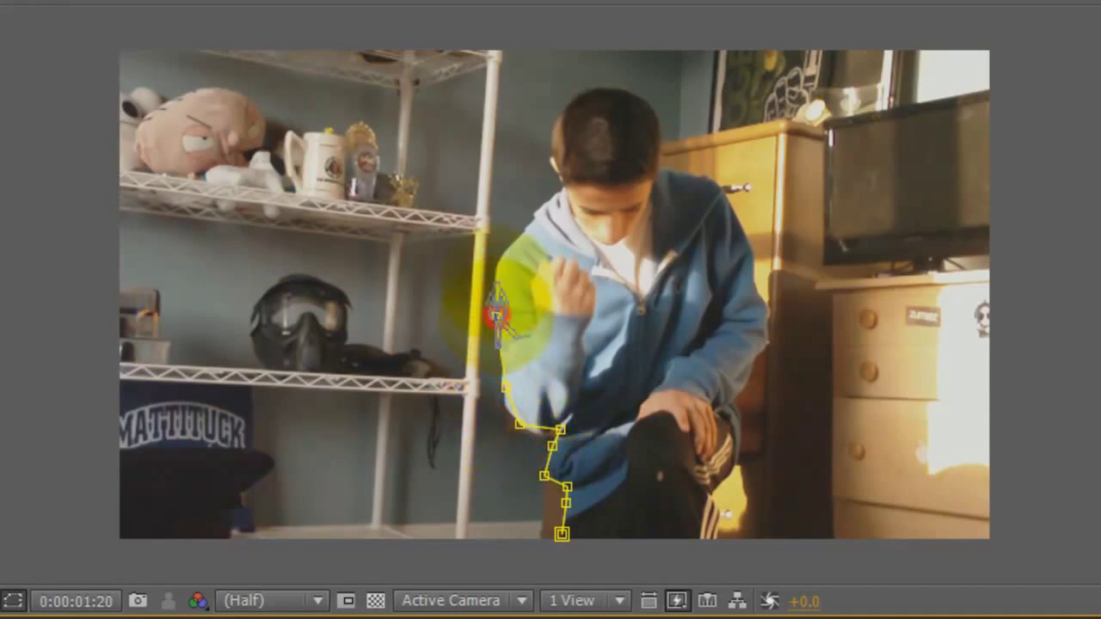
click(503, 249)
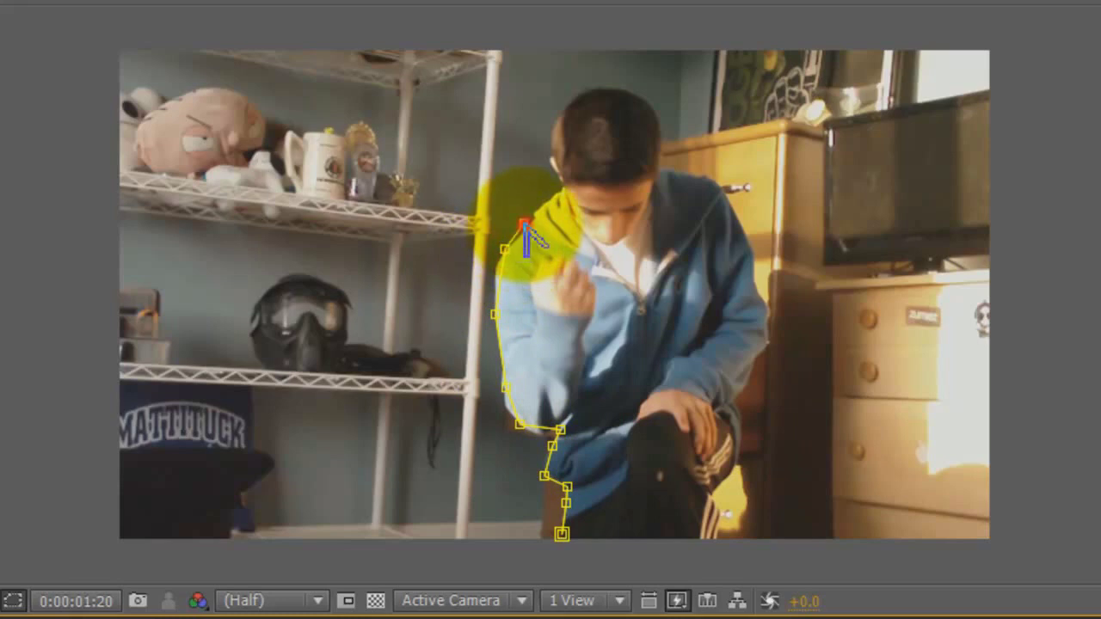
click(524, 224)
Continue the mask outline around the head and down the right shoulder
click(559, 193)
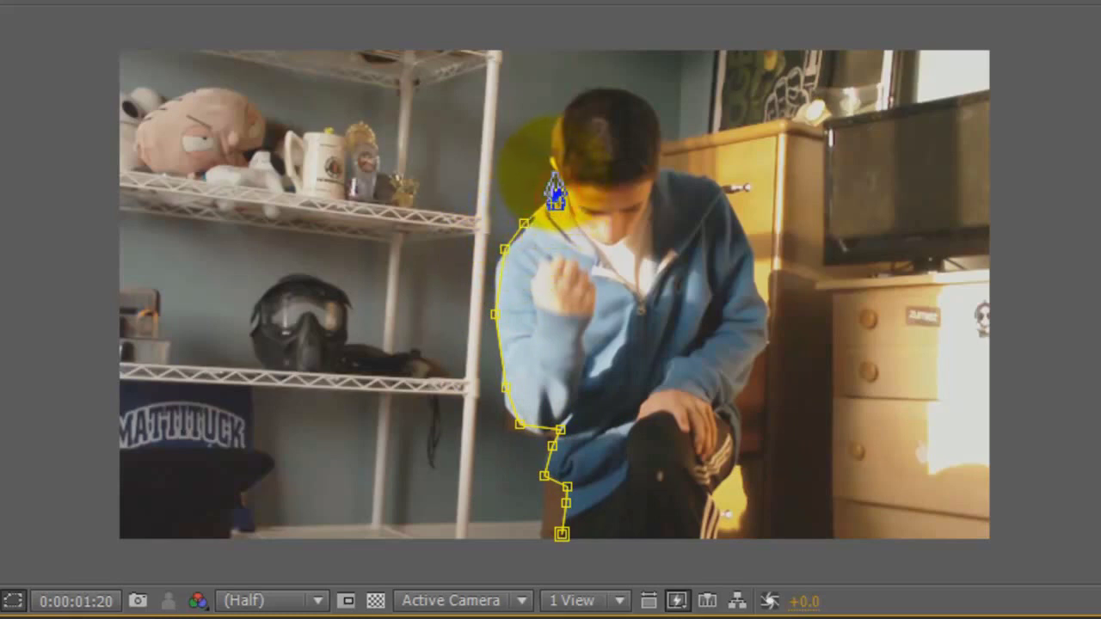
click(552, 168)
click(550, 123)
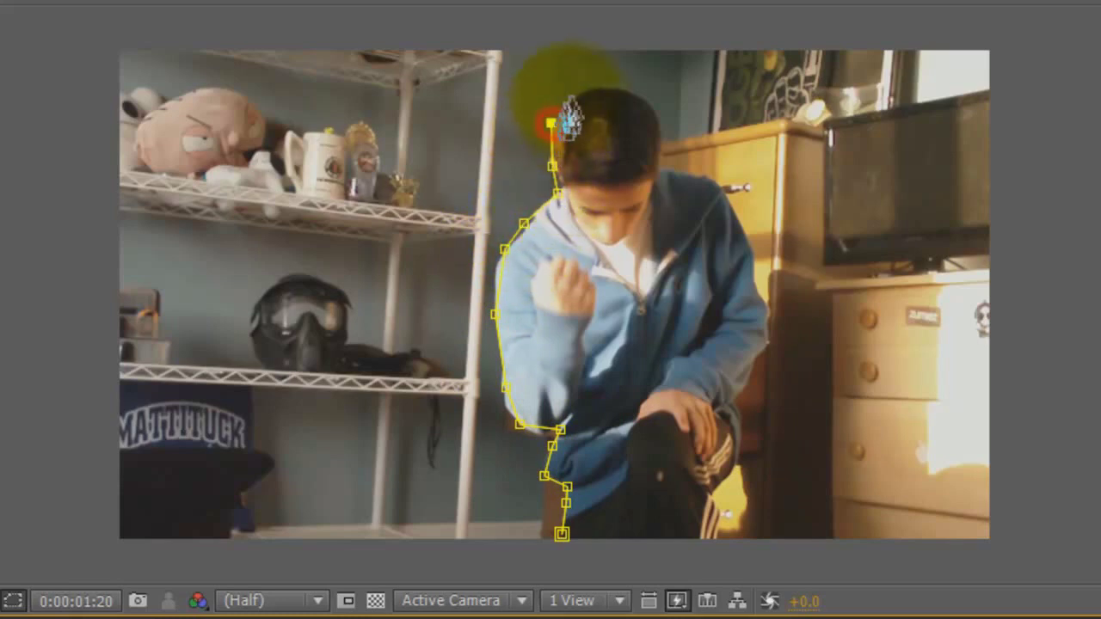
click(572, 99)
click(604, 90)
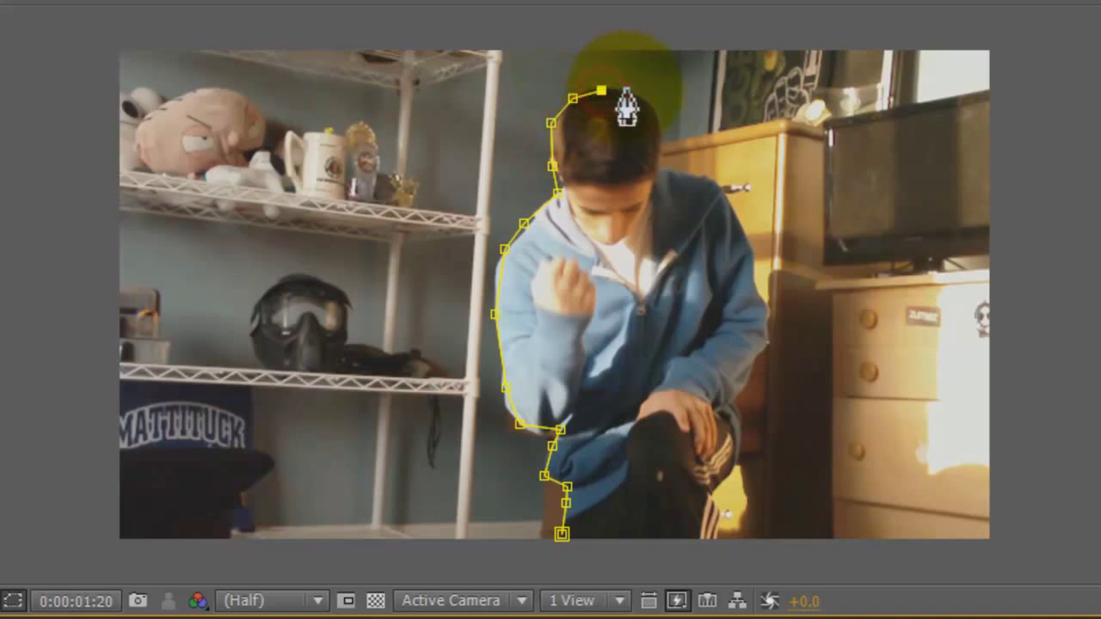
click(631, 91)
click(654, 109)
click(657, 143)
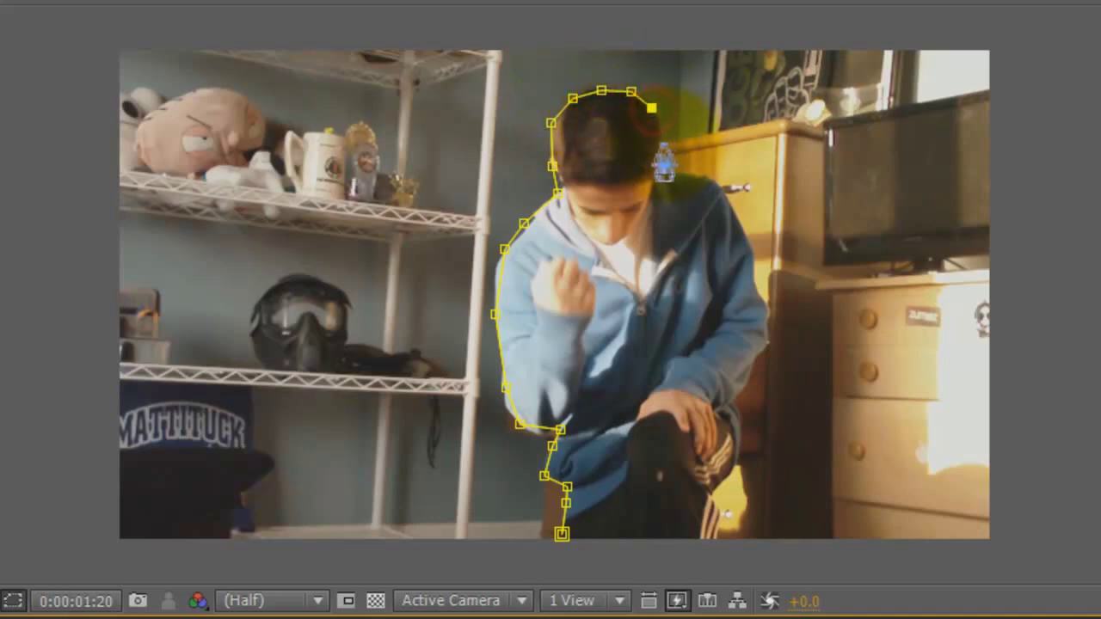
click(657, 166)
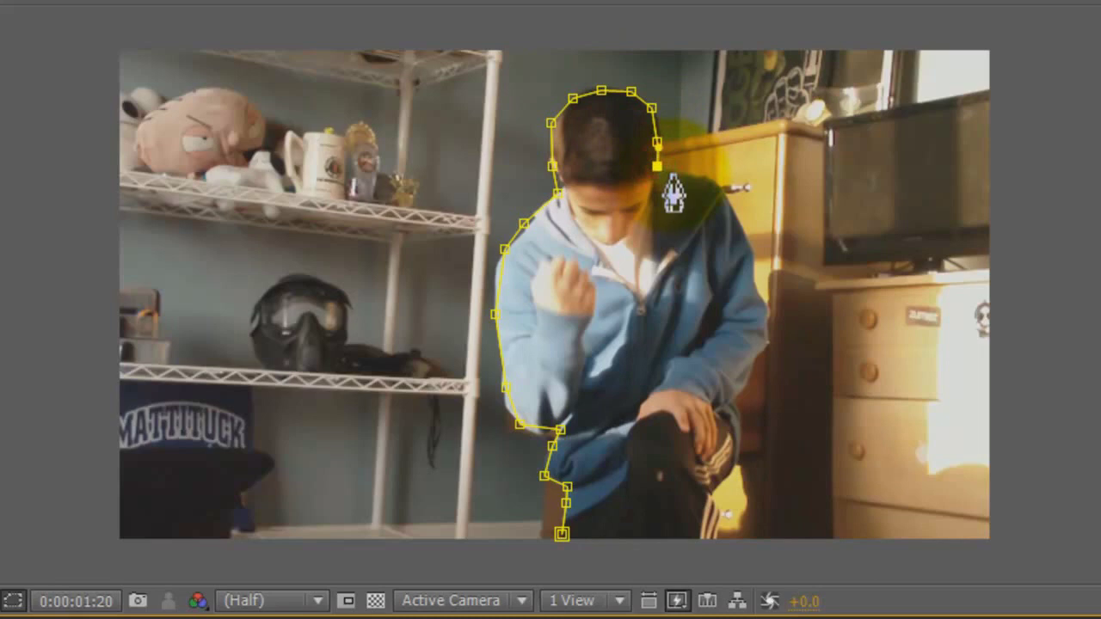
click(673, 174)
click(707, 176)
click(724, 194)
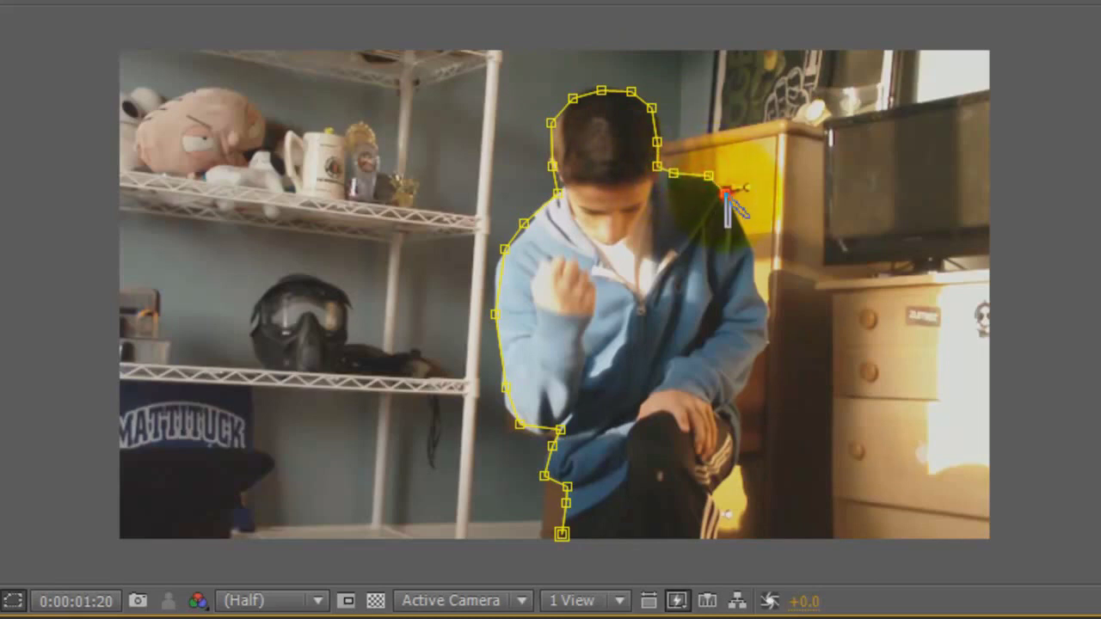
Undo the stray mask points placed across the torso and dresser
click(609, 293)
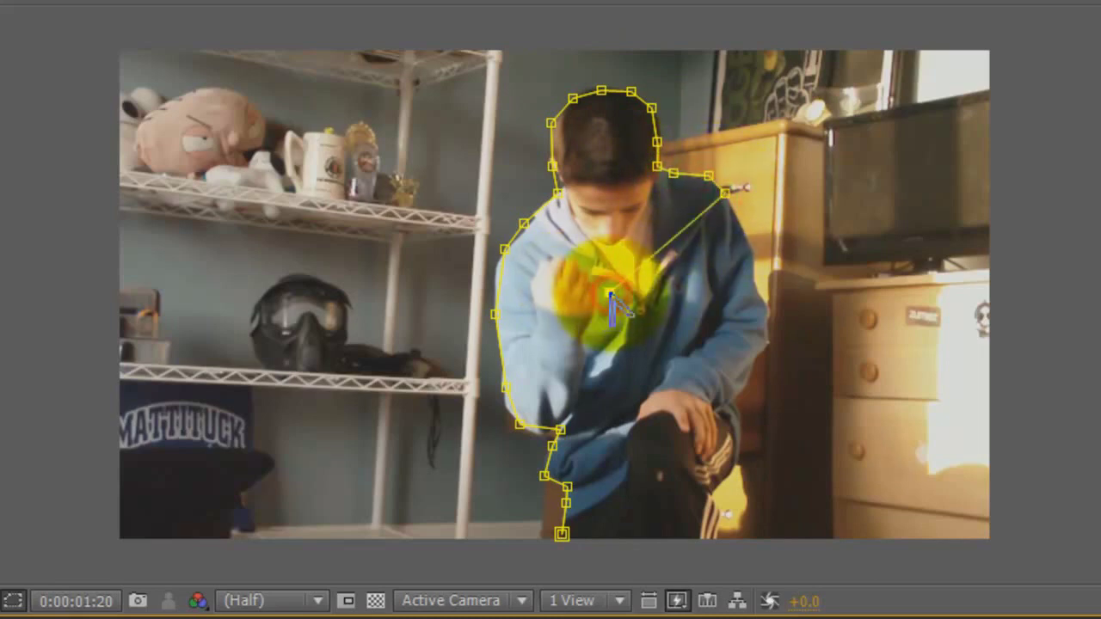
click(655, 324)
click(718, 335)
click(614, 402)
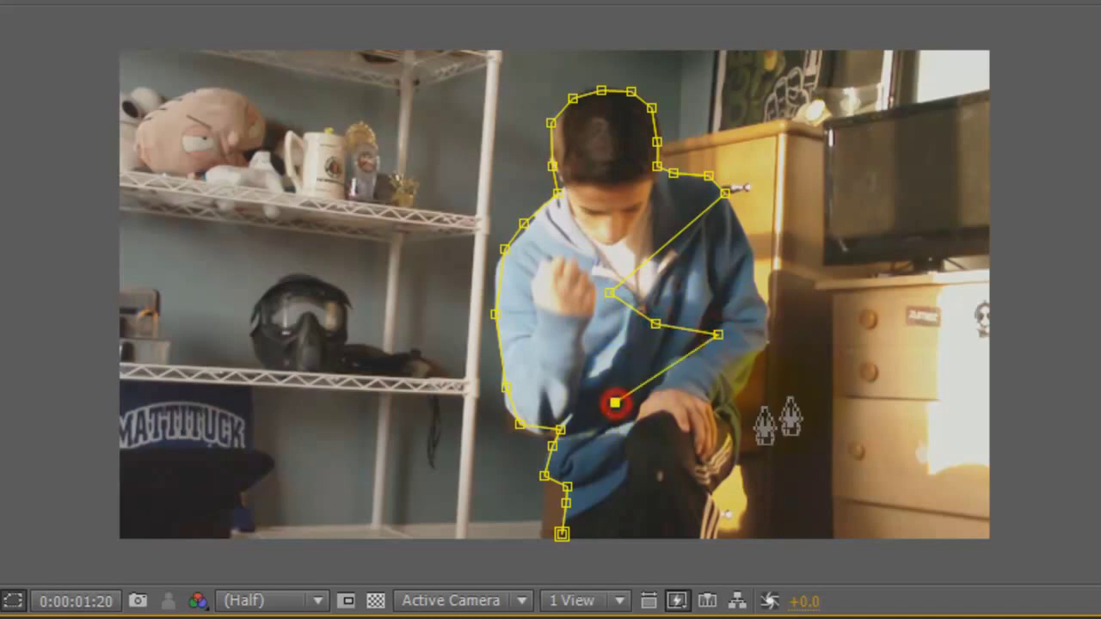
click(801, 276)
click(917, 247)
click(850, 387)
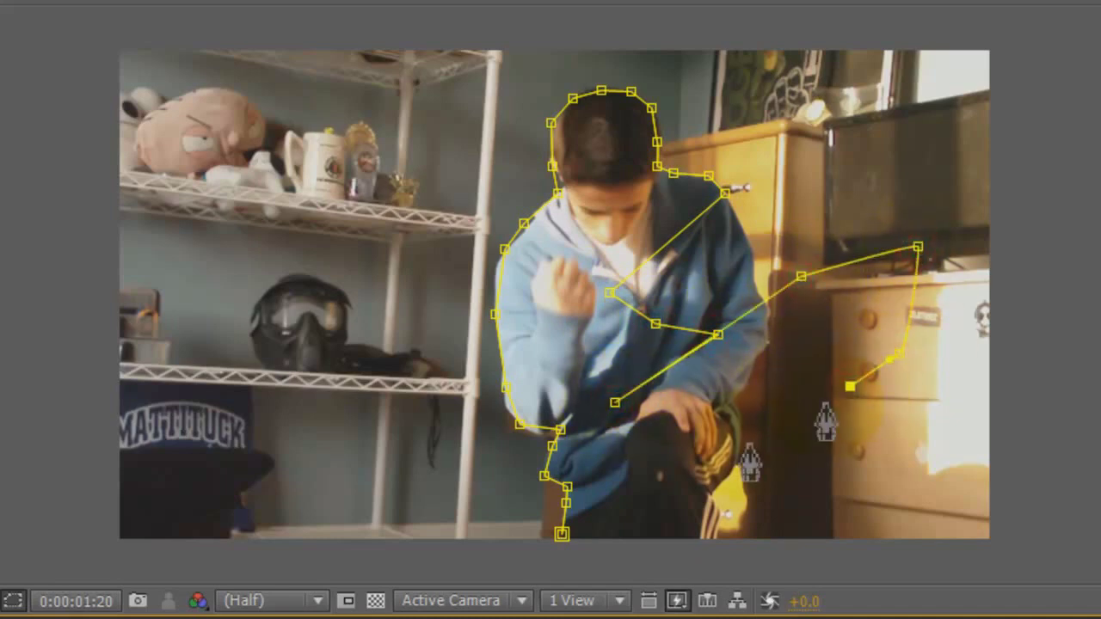
key(v)
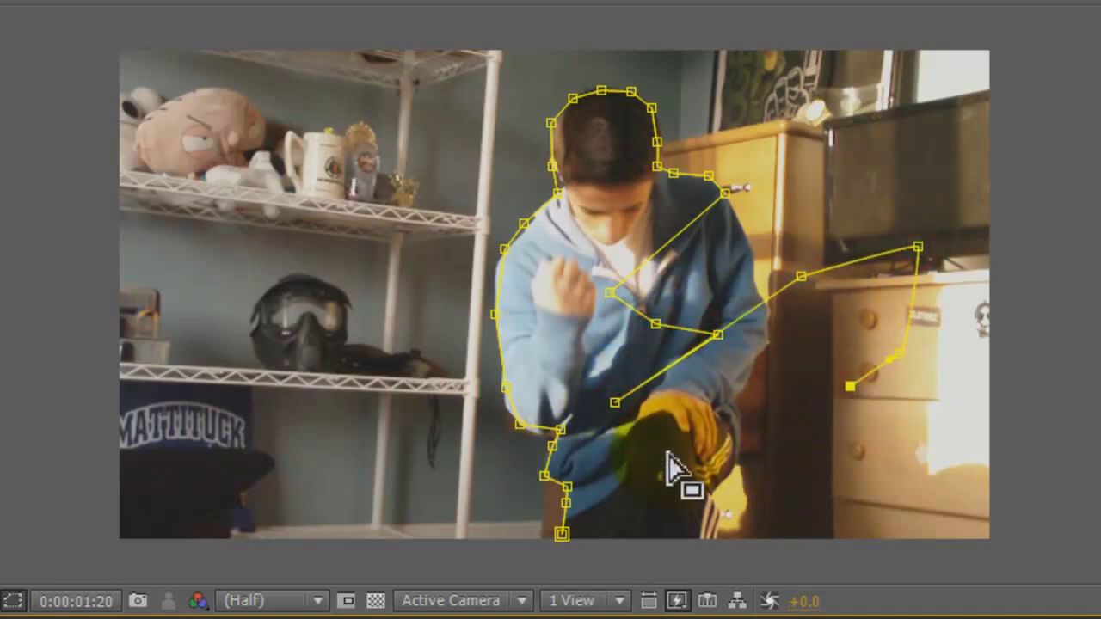
key(ctrl+z)
key(ctrl+z)
key(ctrl+z)
key(ctrl+z)
key(ctrl+z)
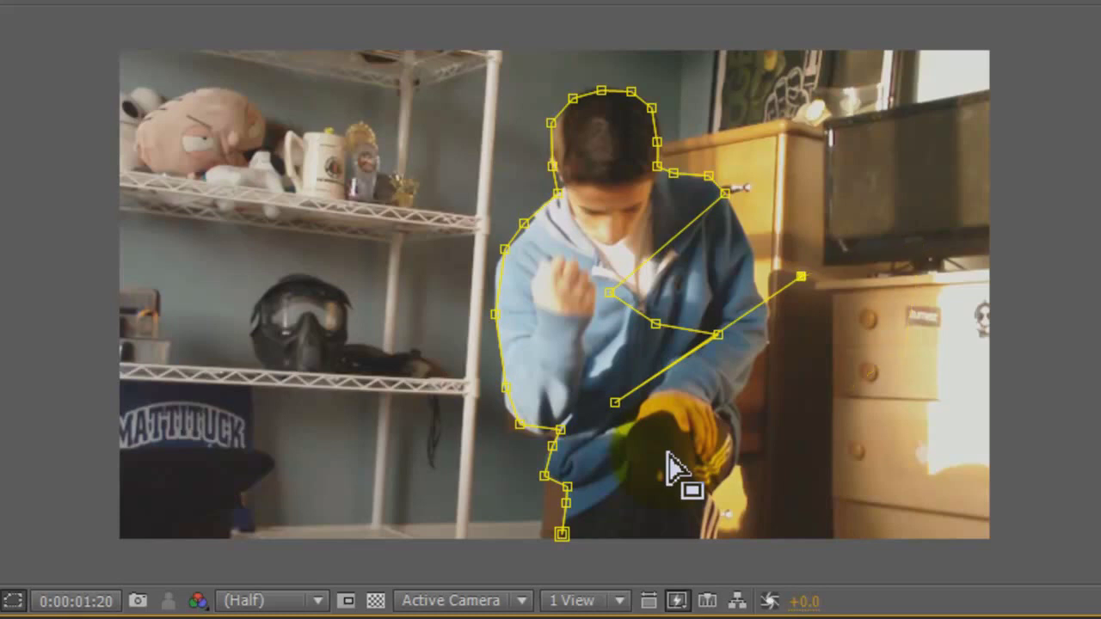
key(ctrl+z)
key(ctrl+z)
key(ctrl+z)
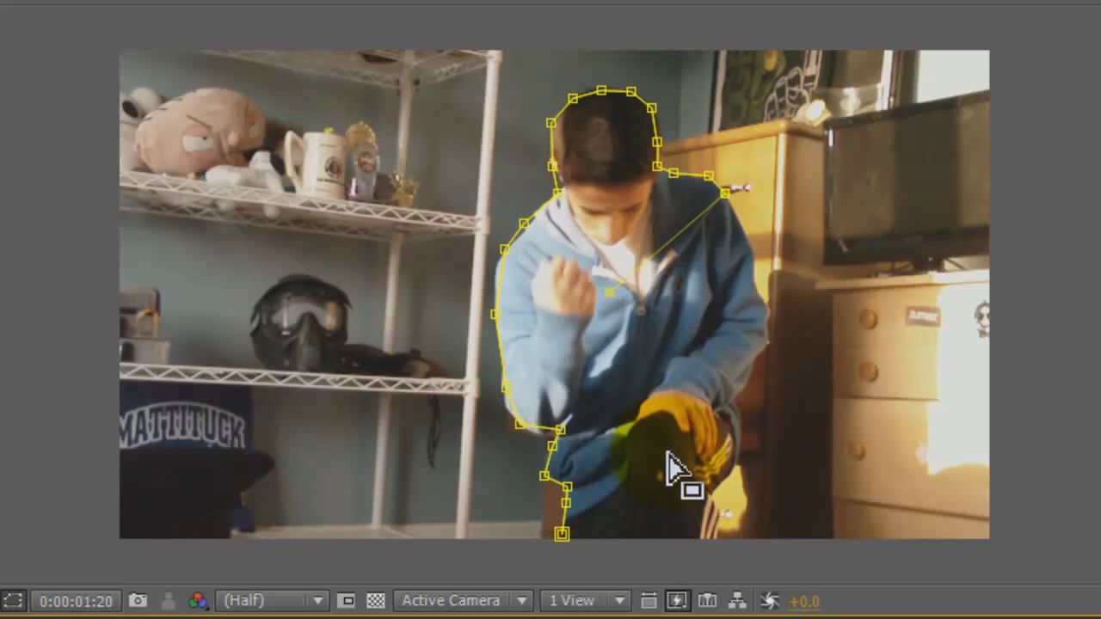
key(g)
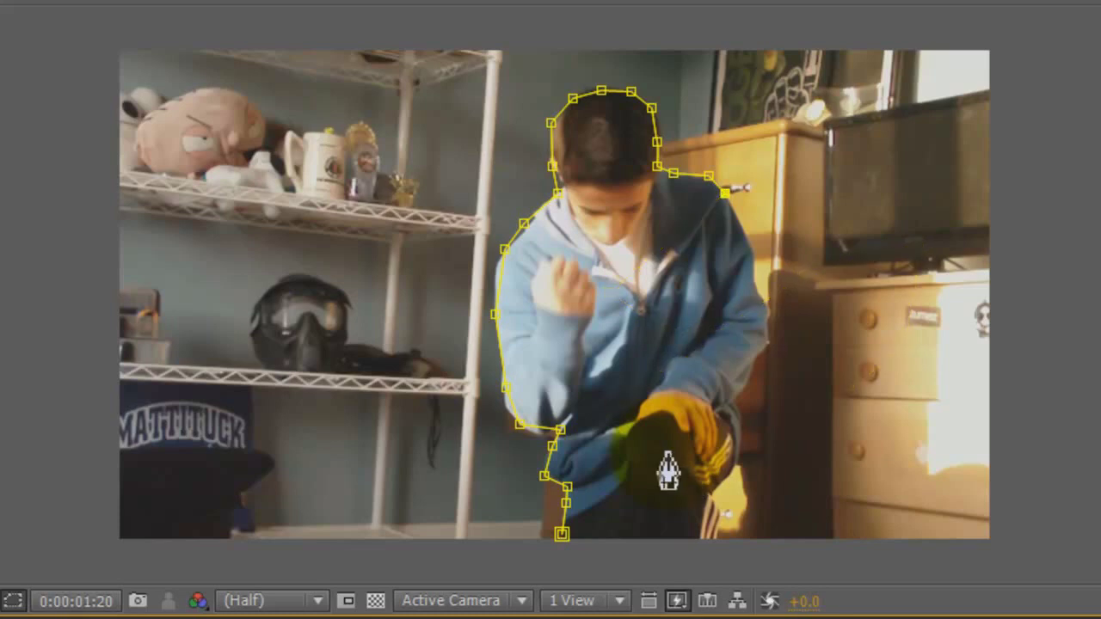
Trace the mask down the person's right side to the foot and close it
click(744, 221)
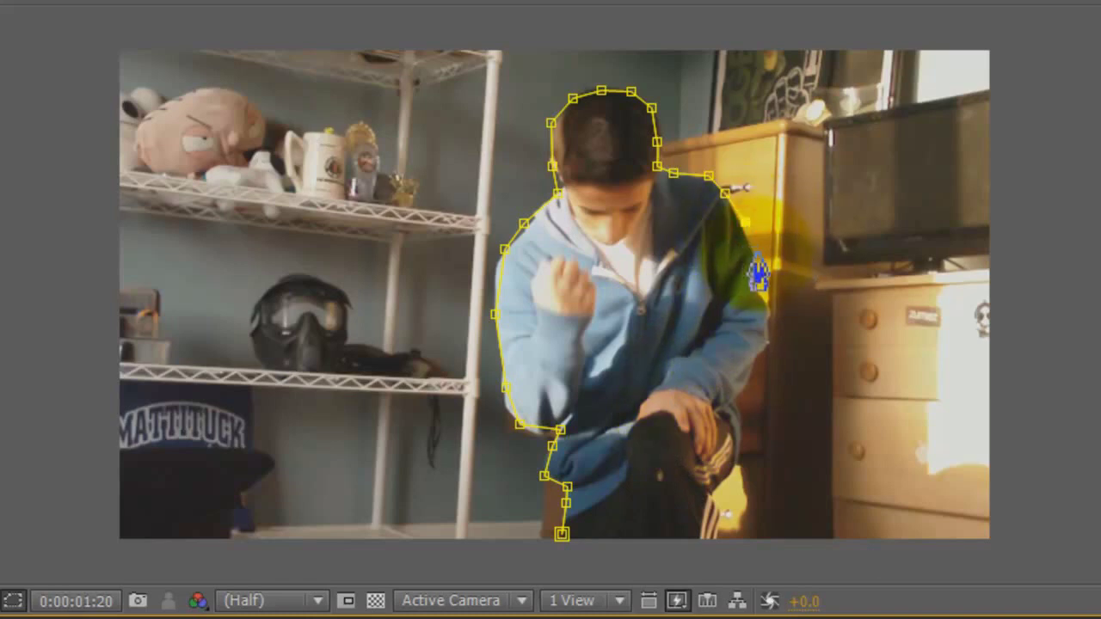
click(755, 254)
click(771, 301)
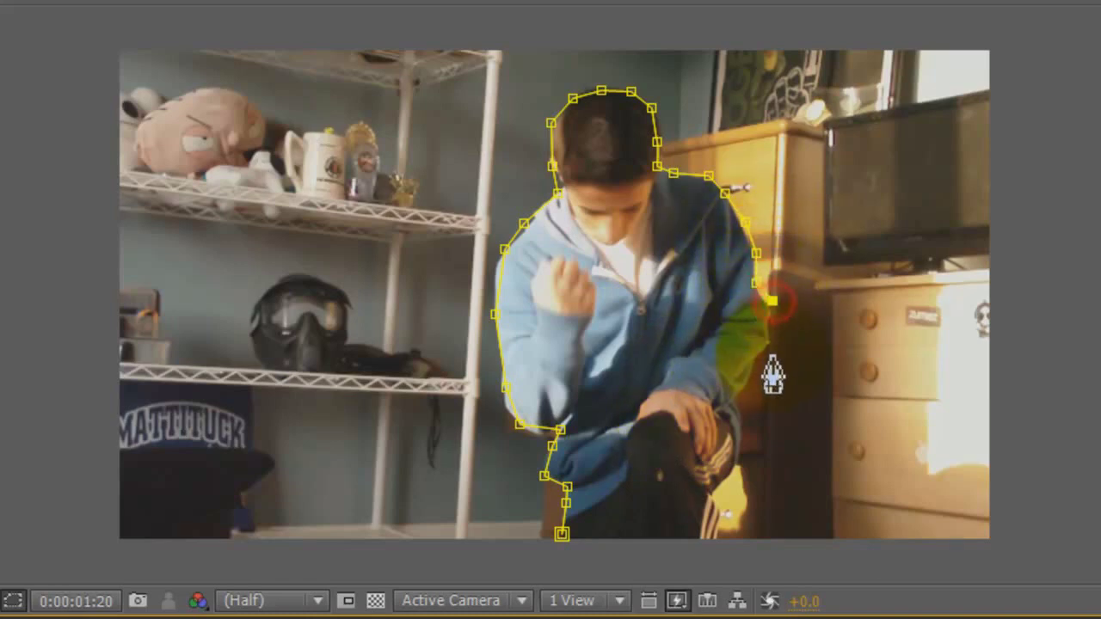
click(769, 348)
click(749, 375)
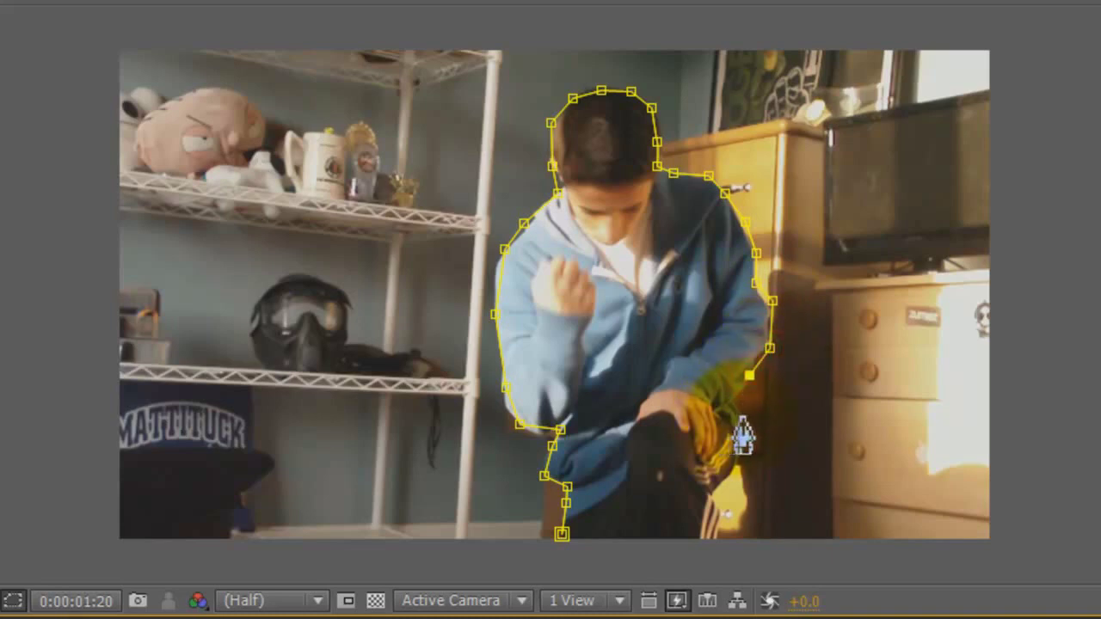
click(740, 416)
click(742, 446)
click(737, 468)
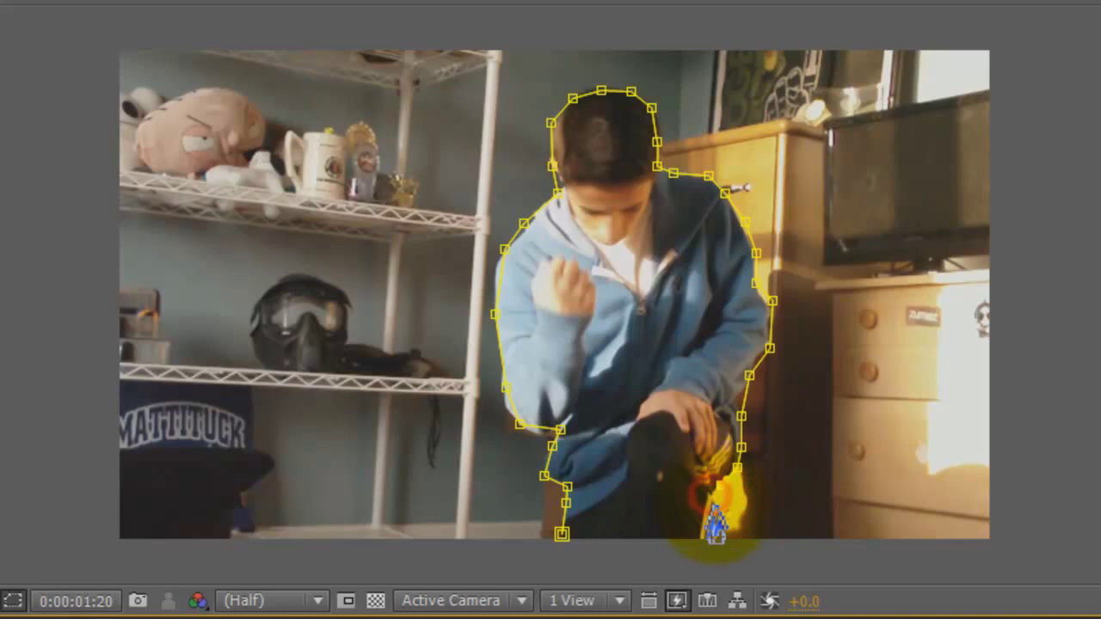
click(735, 547)
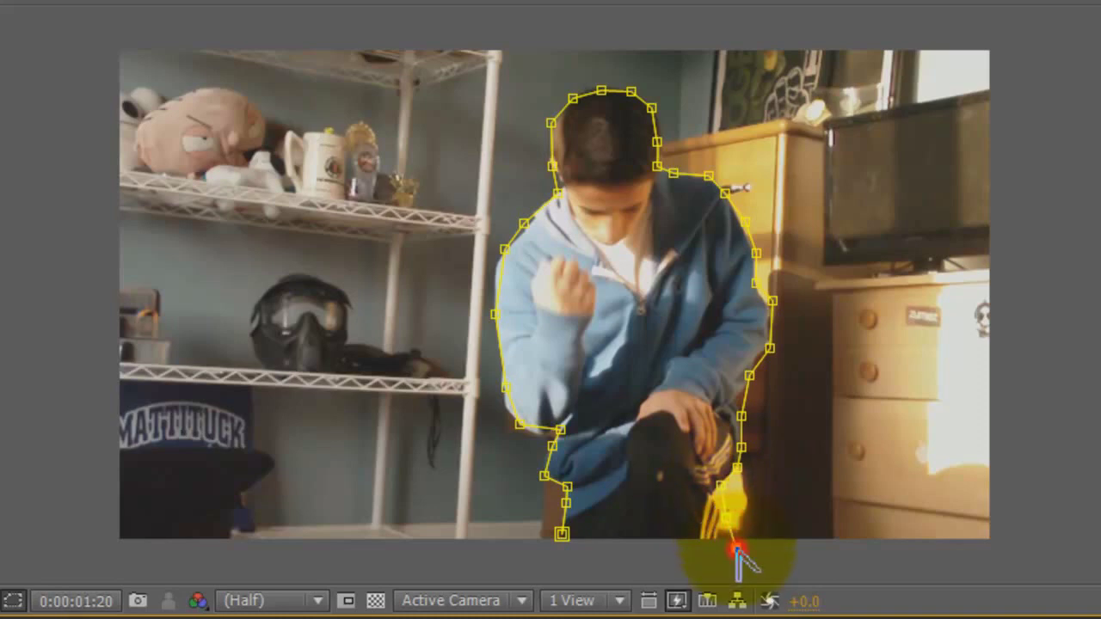
click(563, 568)
click(561, 535)
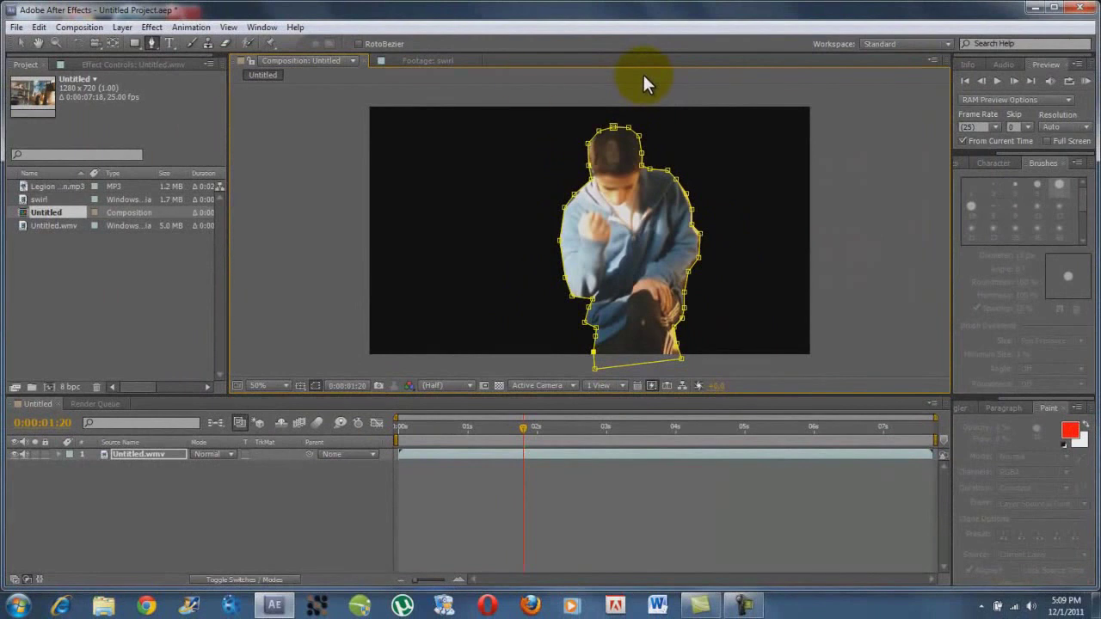
Add a second copy of Untitled.wmv to the composition beneath the masked layer
drag(28, 225, 180, 324)
mouse_move(86, 238)
mouse_down()
mouse_move(338, 434)
mouse_move(426, 478)
mouse_move(398, 468)
mouse_up()
click(431, 456)
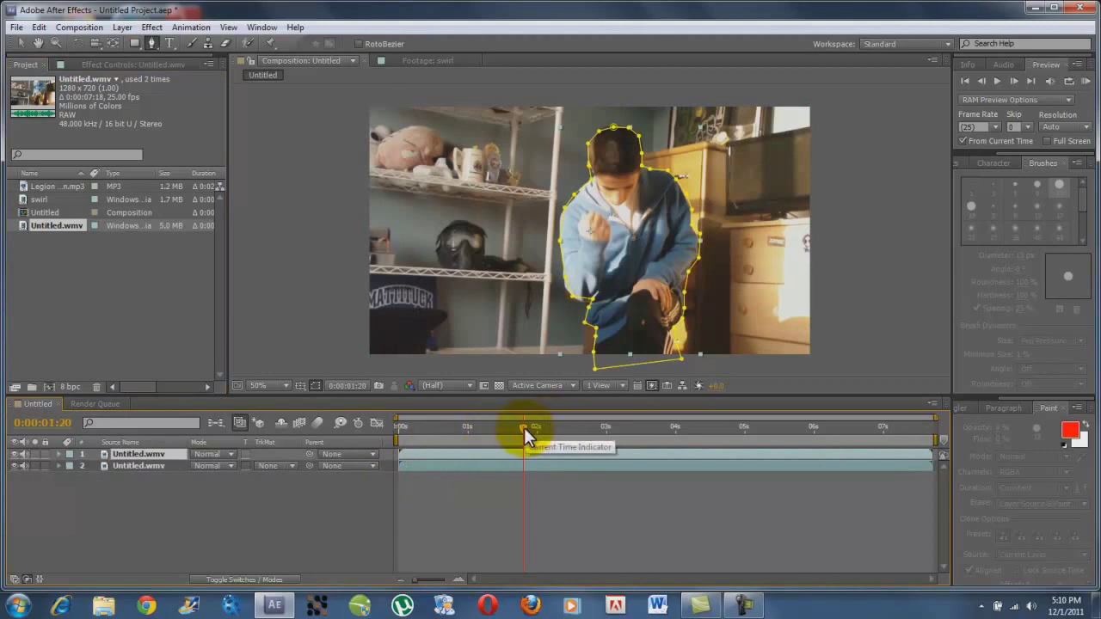
Trim the masked top layer so it starts at 0:00:01:21
mouse_move(523, 427)
mouse_down()
mouse_move(510, 427)
mouse_move(525, 427)
mouse_up()
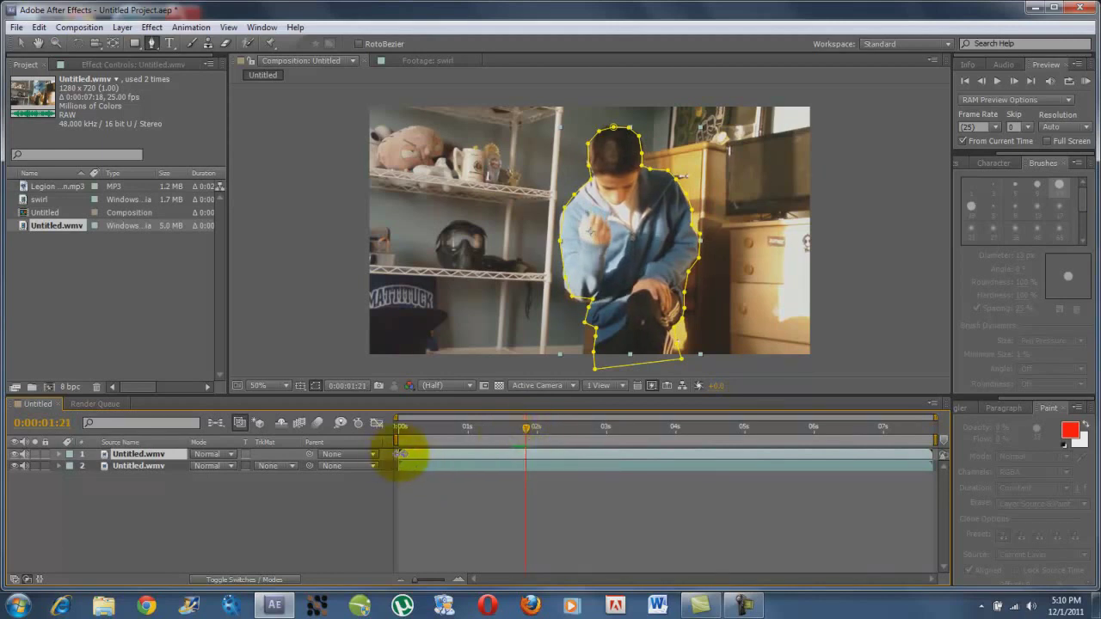
drag(400, 453, 519, 456)
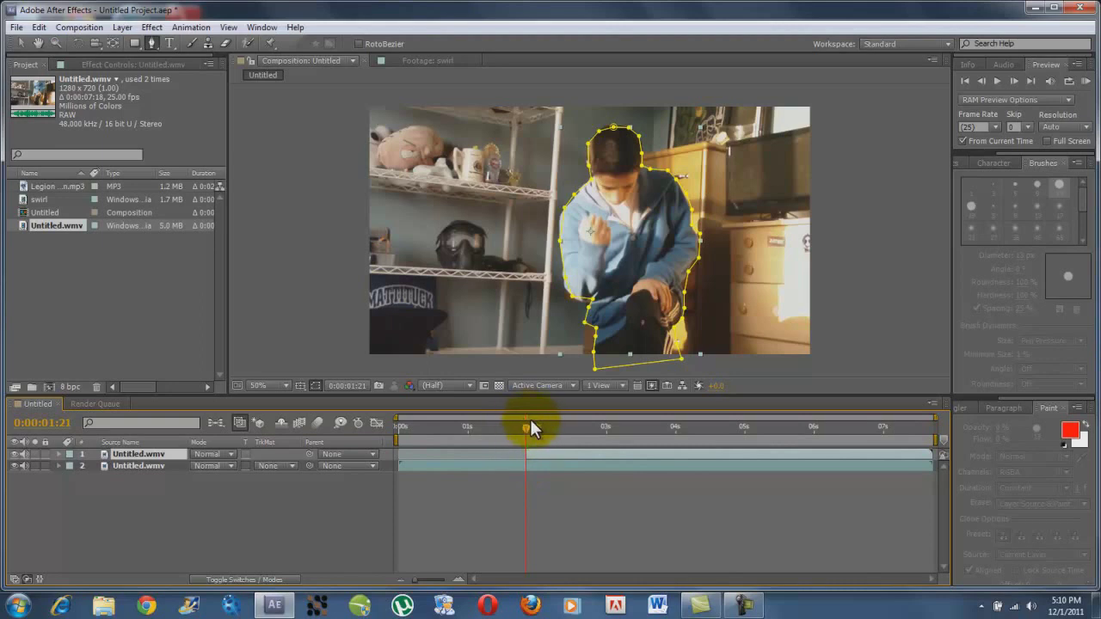
drag(527, 422, 525, 424)
Turn on the Mask Path stopwatch for layer 1's Mask 1, then scrub ahead to 0:00:03:22
click(58, 454)
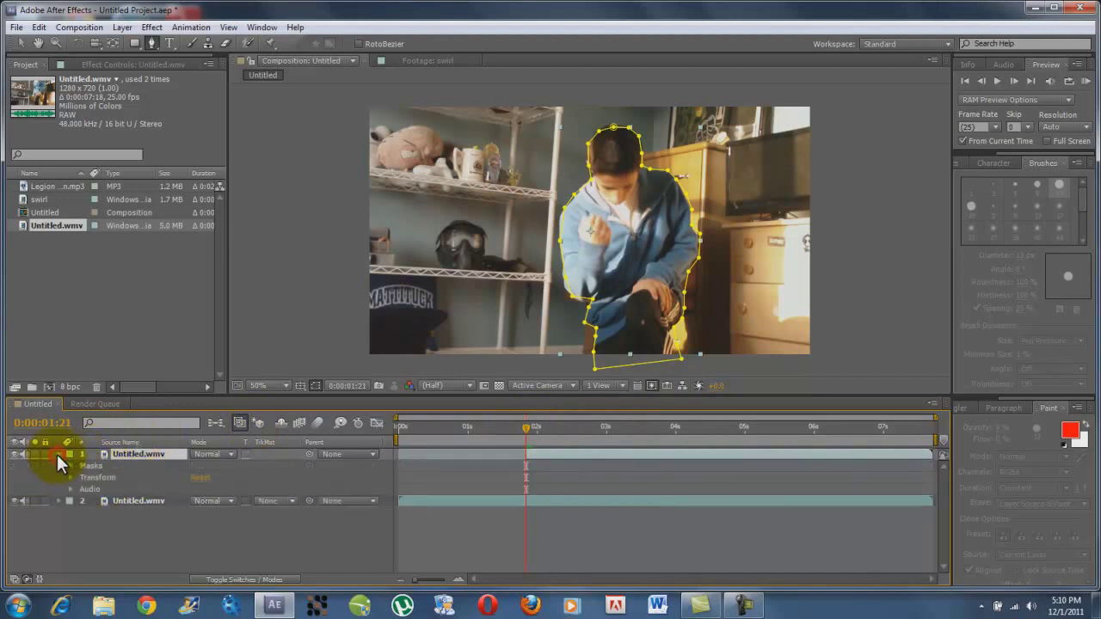
click(70, 465)
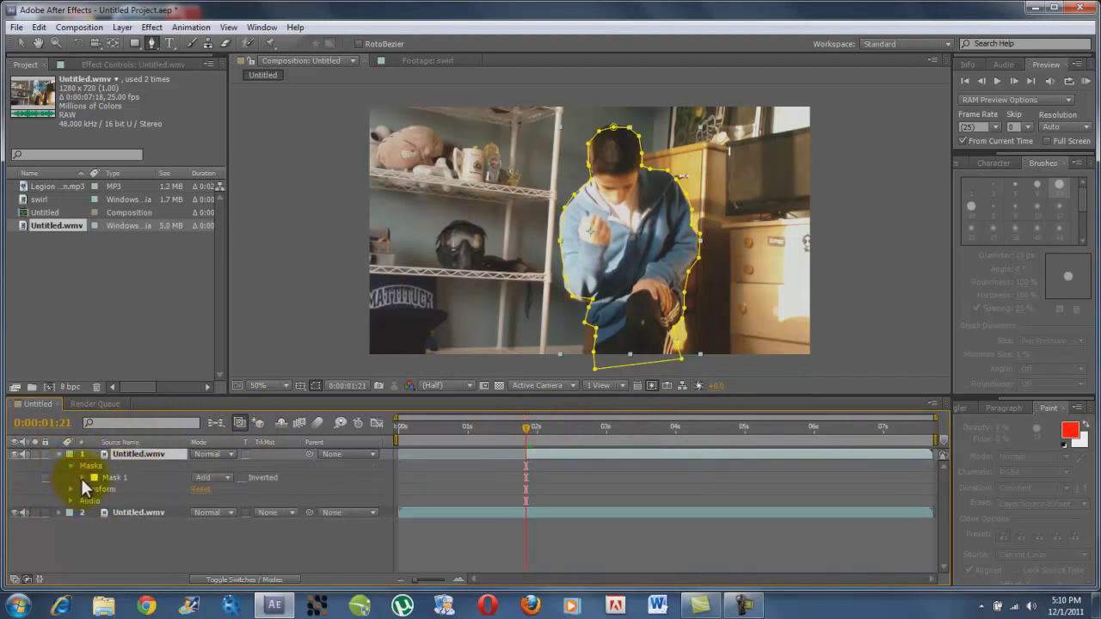
click(82, 477)
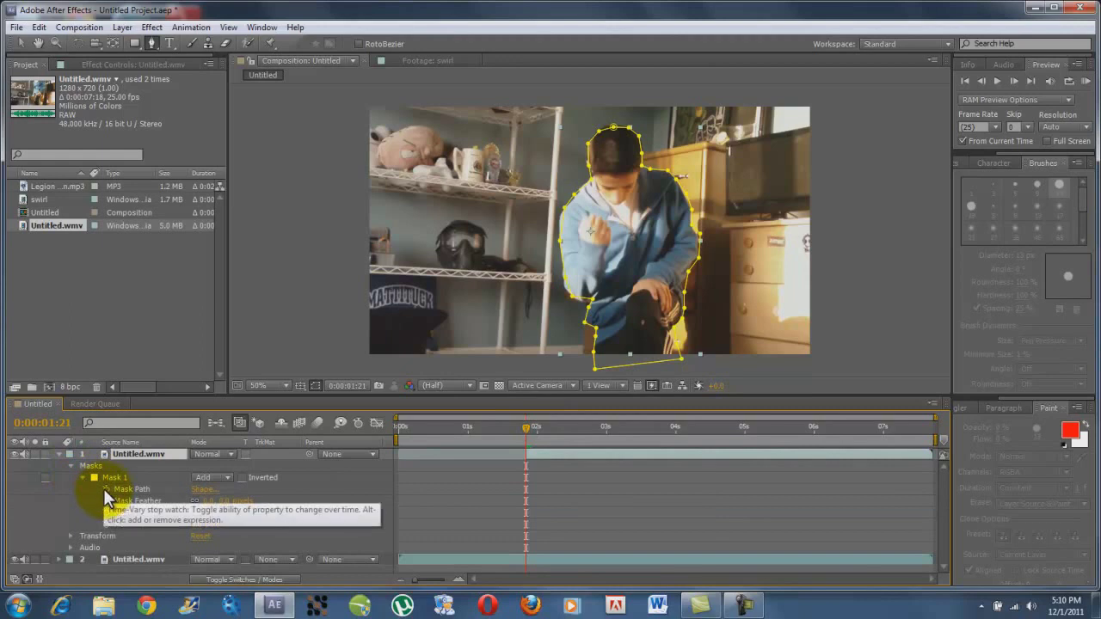
click(103, 489)
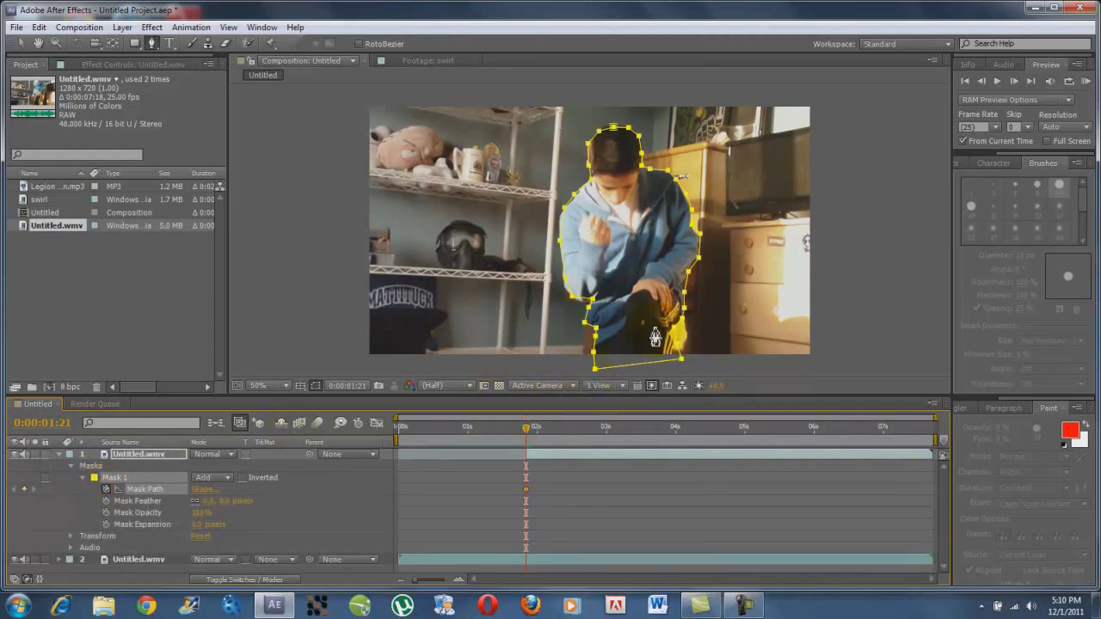
drag(526, 425, 556, 426)
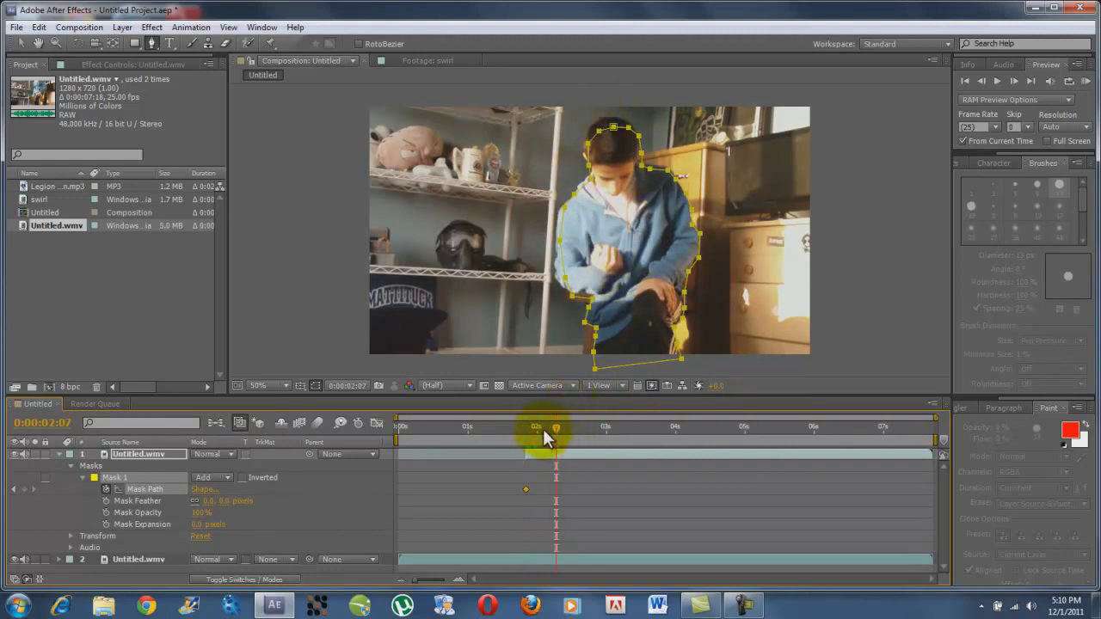
drag(542, 428, 553, 449)
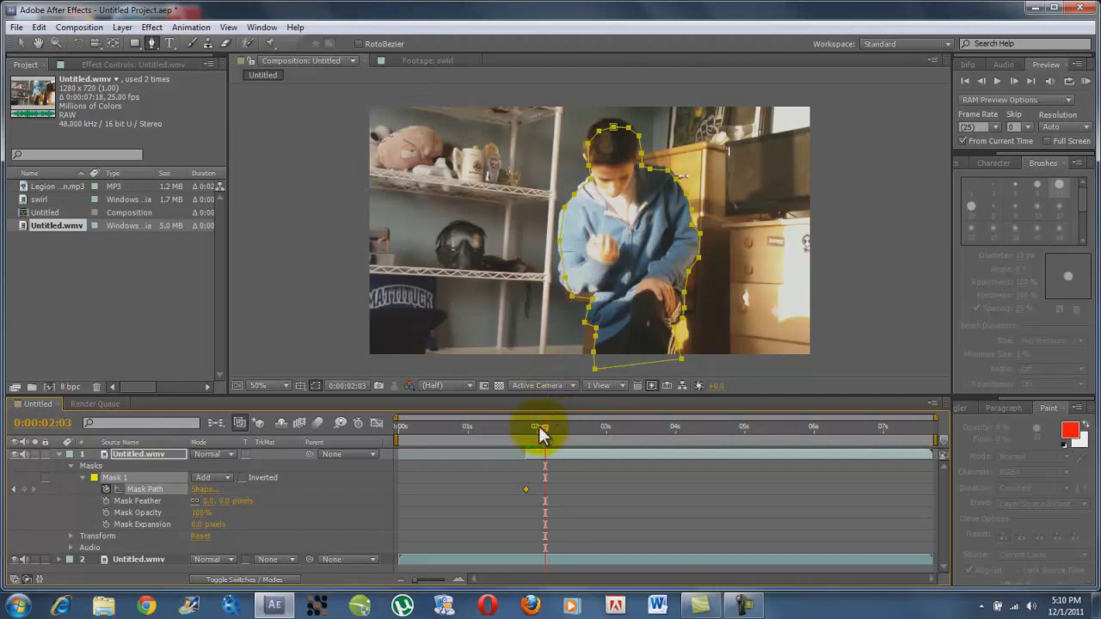
mouse_move(542, 427)
mouse_down()
mouse_move(527, 427)
mouse_move(541, 425)
mouse_up()
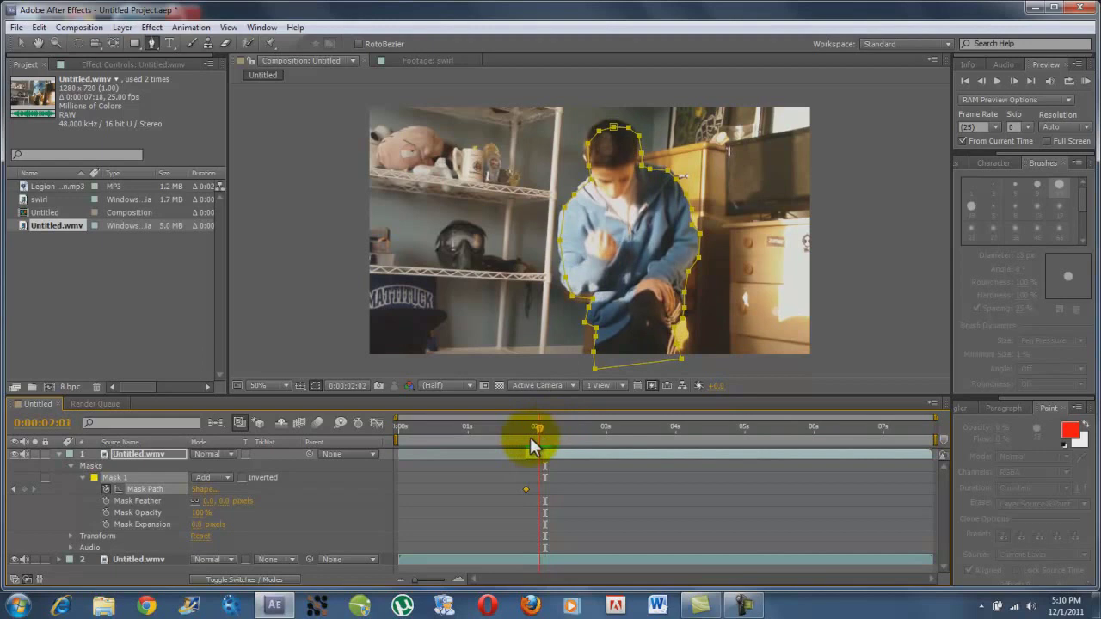
click(668, 426)
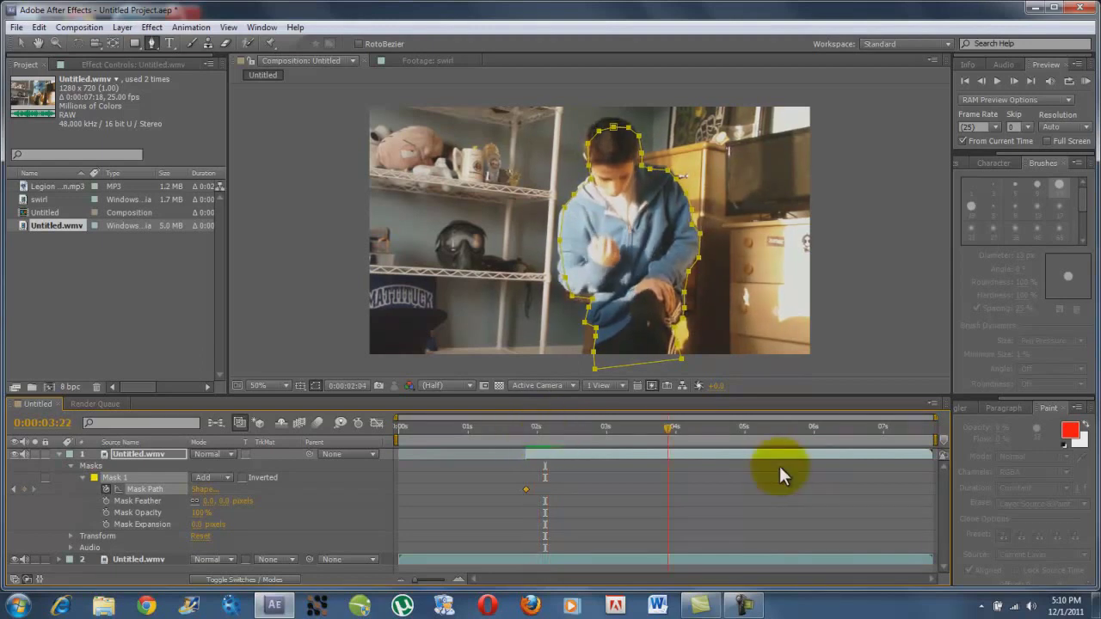
Play back the composition and return to about 0:00:03:23 with the Selection tool
key(space)
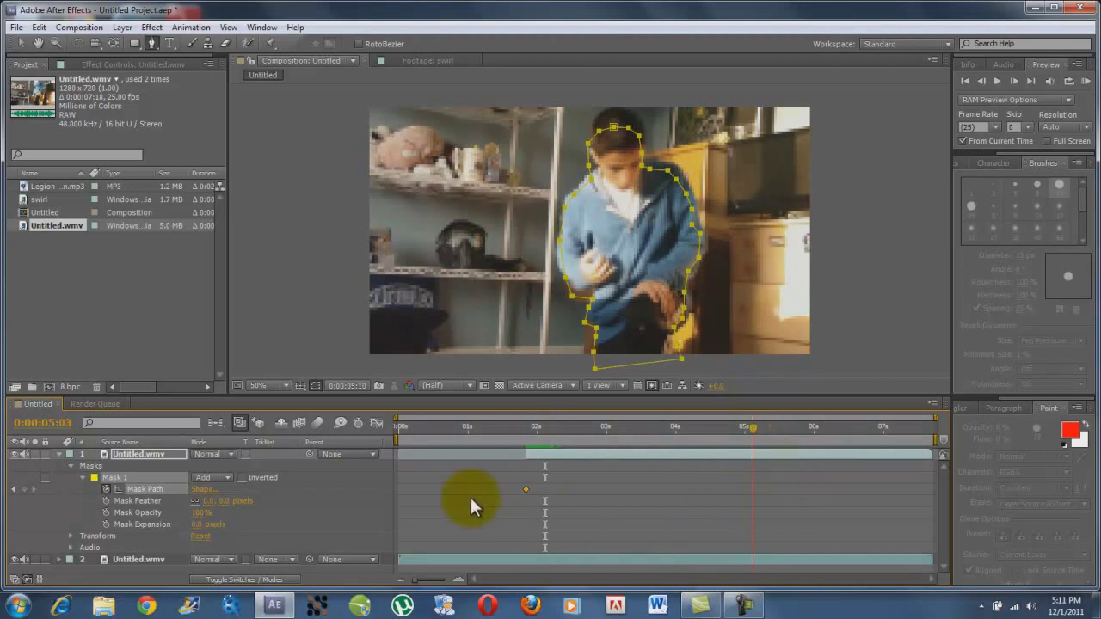
drag(469, 496, 555, 490)
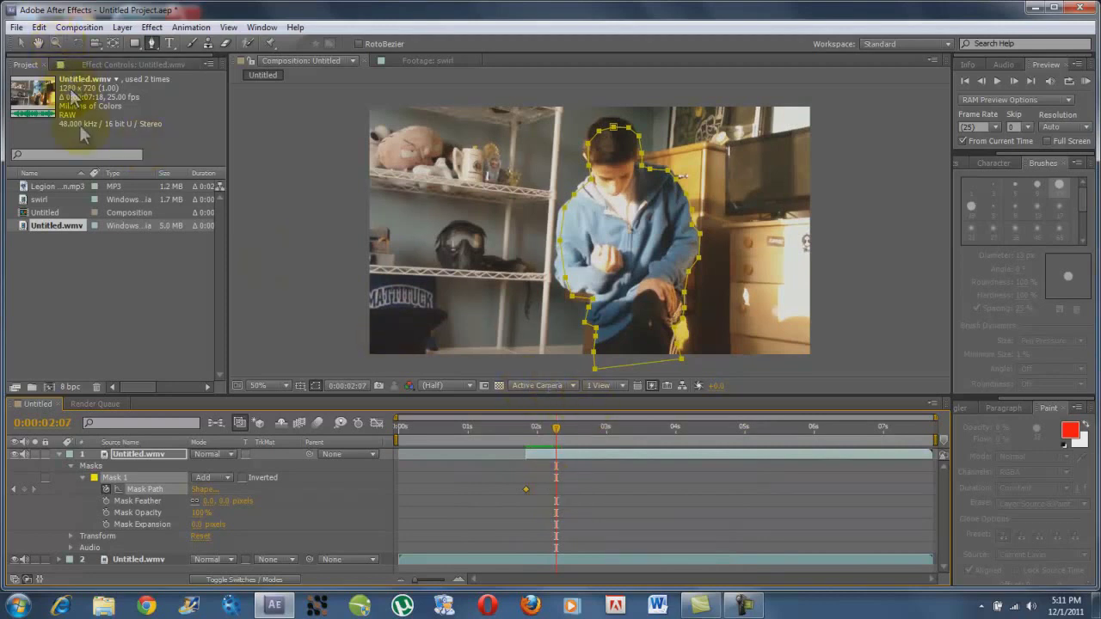
key(v)
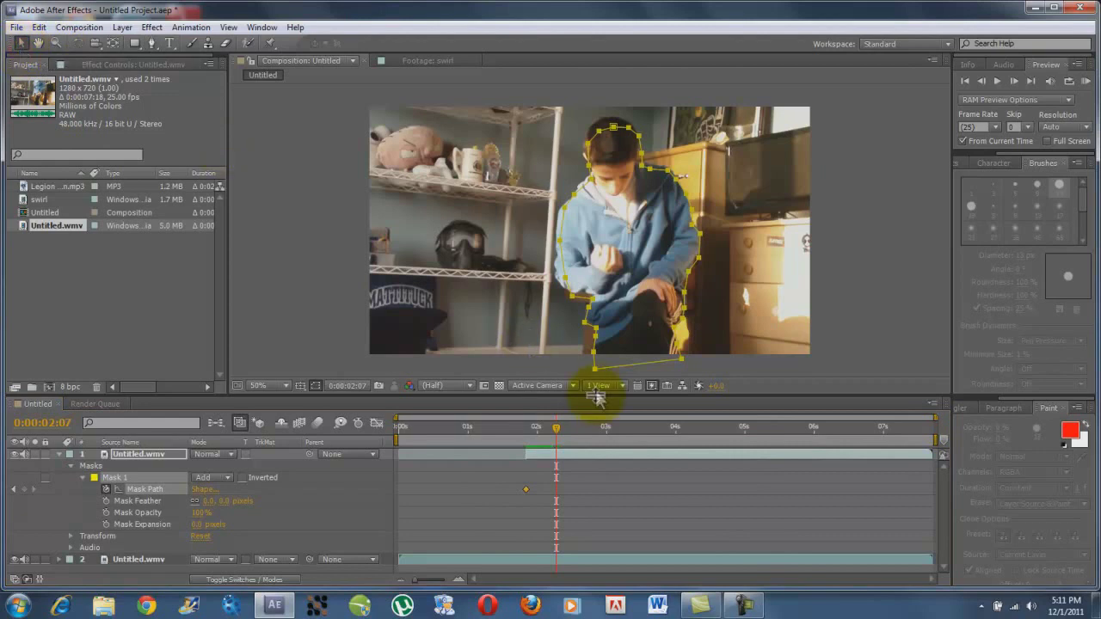
click(903, 508)
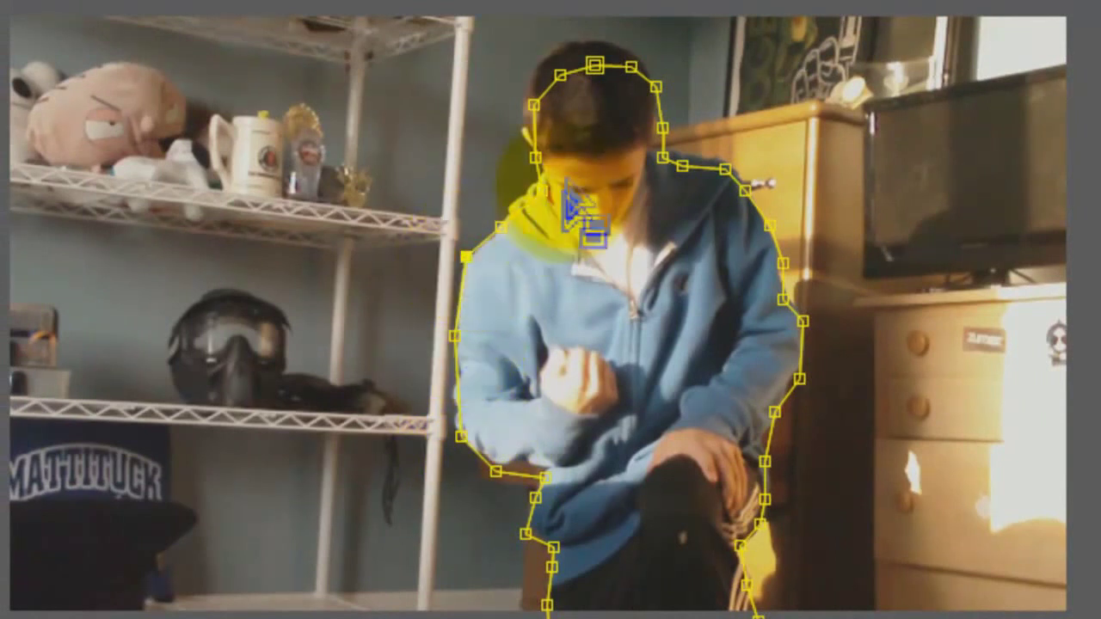
Drag the Mask 1 vertices around the head and shoulder to fit the person's outline
drag(533, 105, 517, 105)
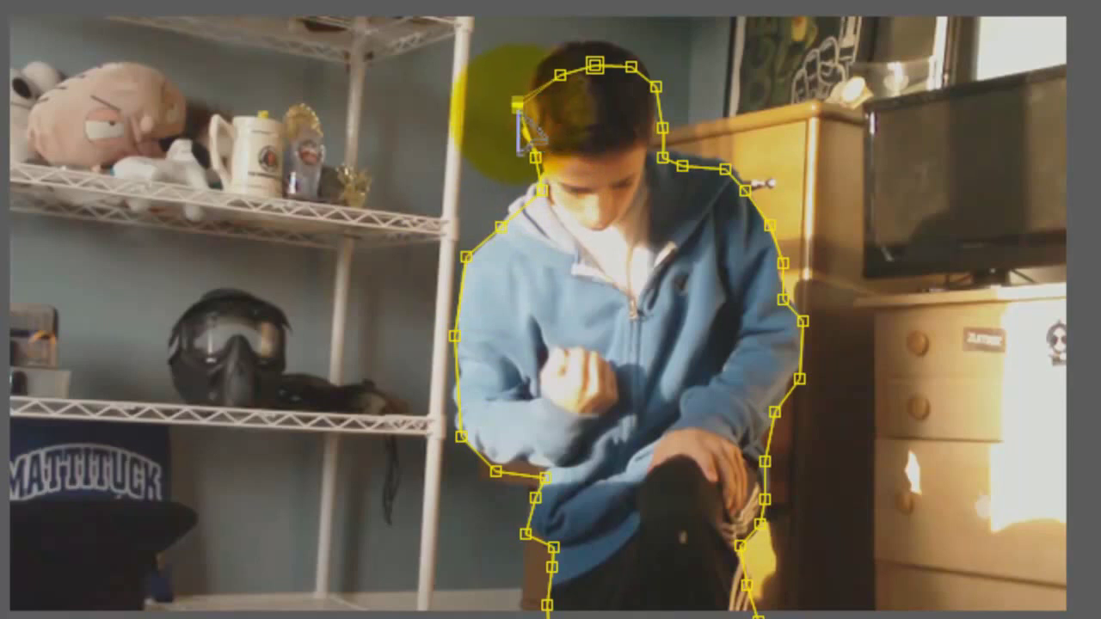
drag(560, 76, 643, 57)
click(644, 81)
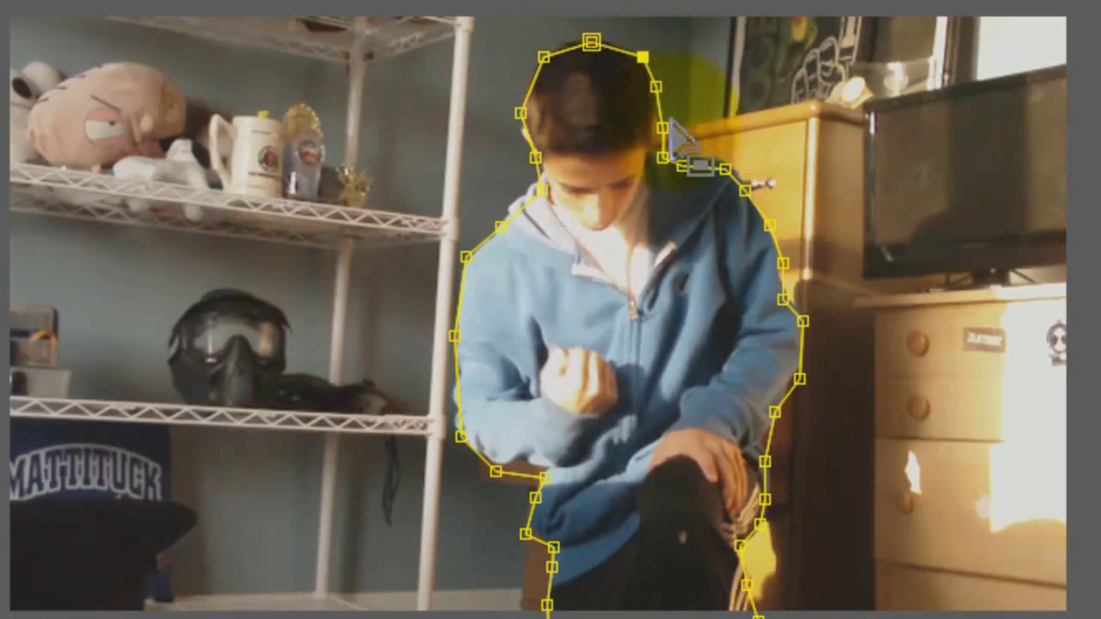
drag(661, 127, 645, 134)
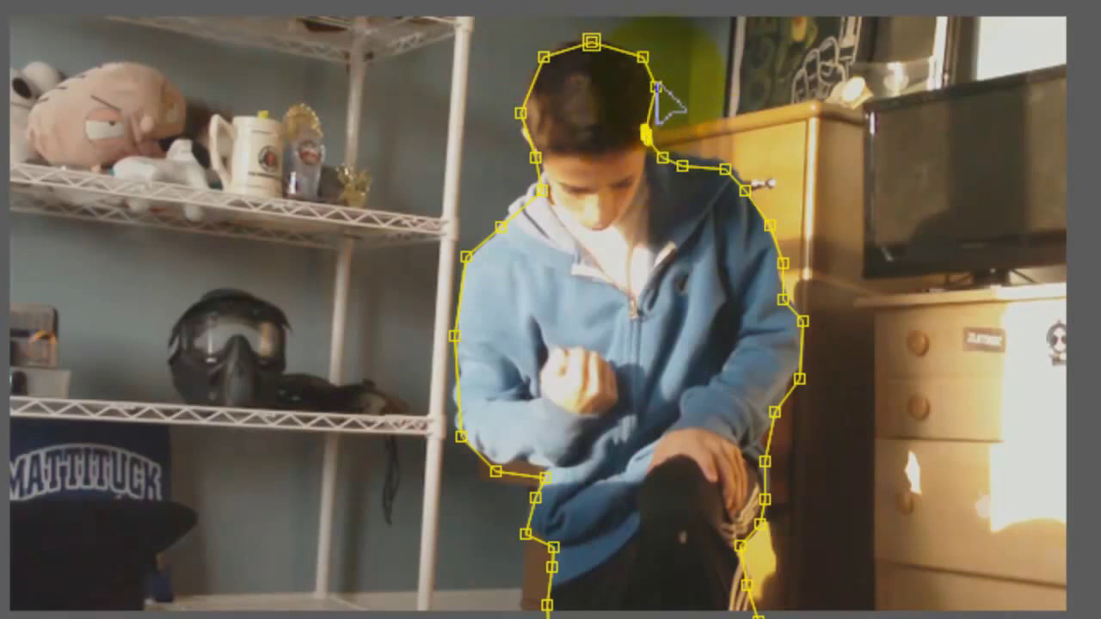
drag(656, 86, 651, 90)
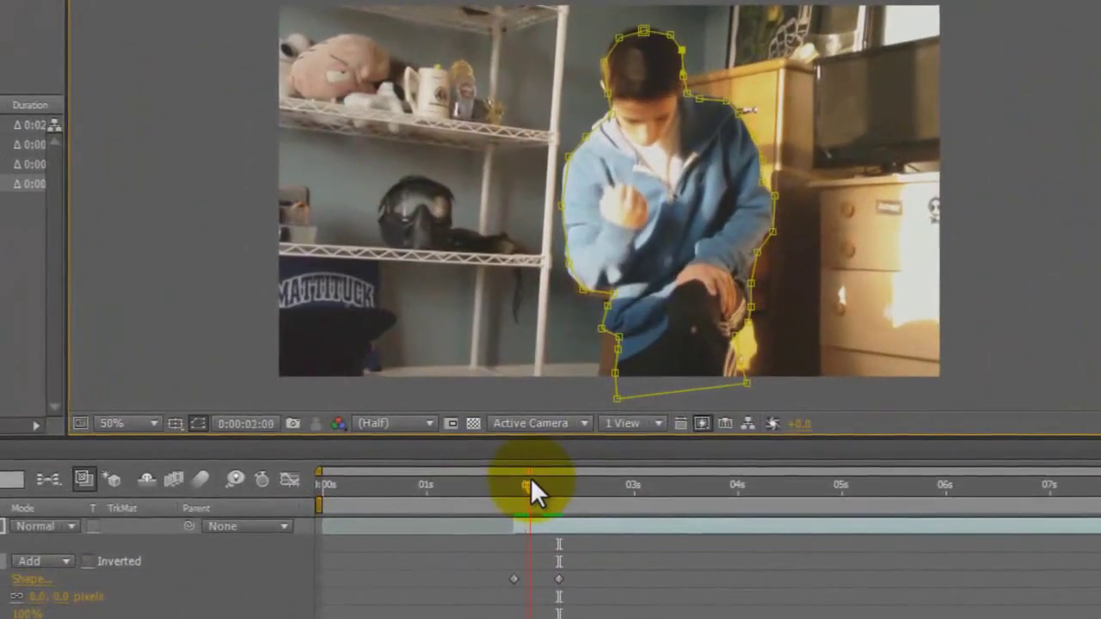
On later frames, drag mask vertices at the hip, arm, shoulder and head to refit the outline
drag(530, 481, 560, 494)
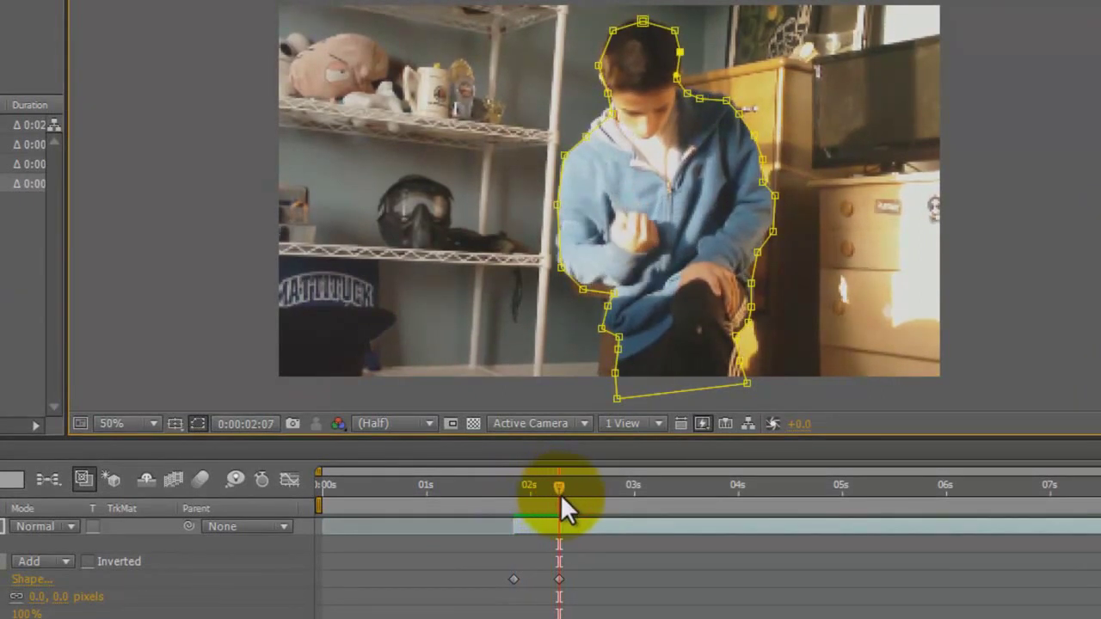
drag(560, 494, 601, 507)
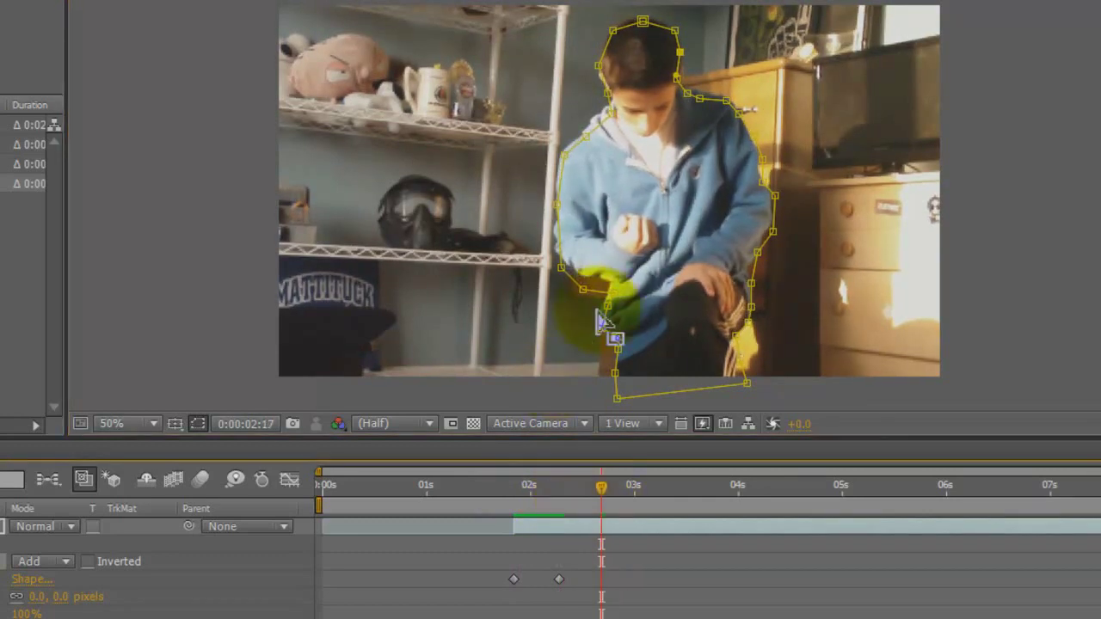
drag(599, 318, 607, 282)
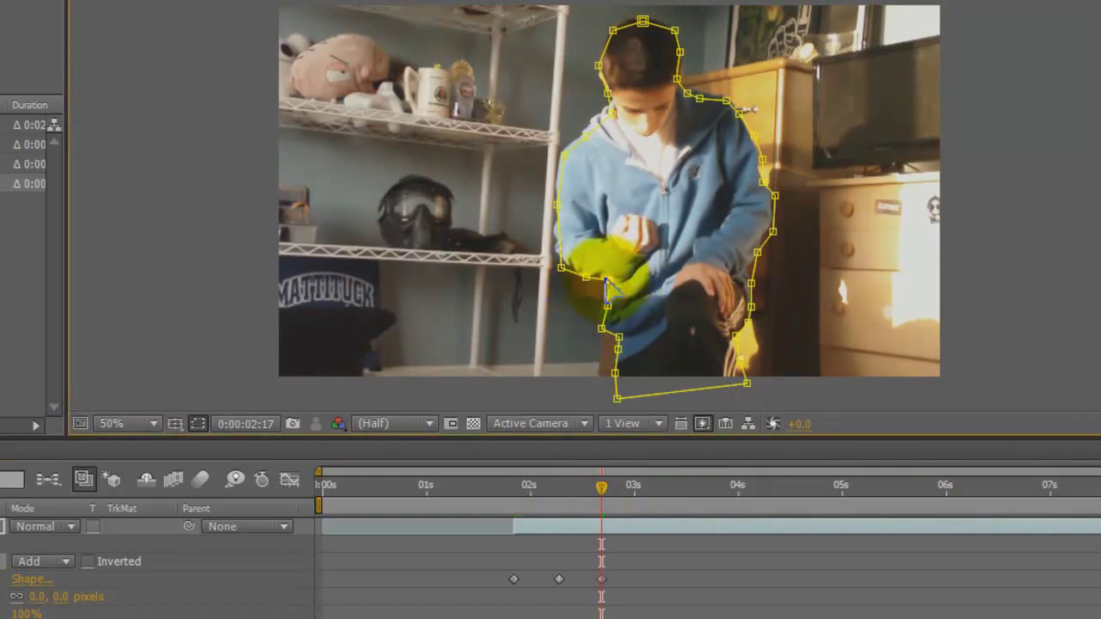
click(556, 208)
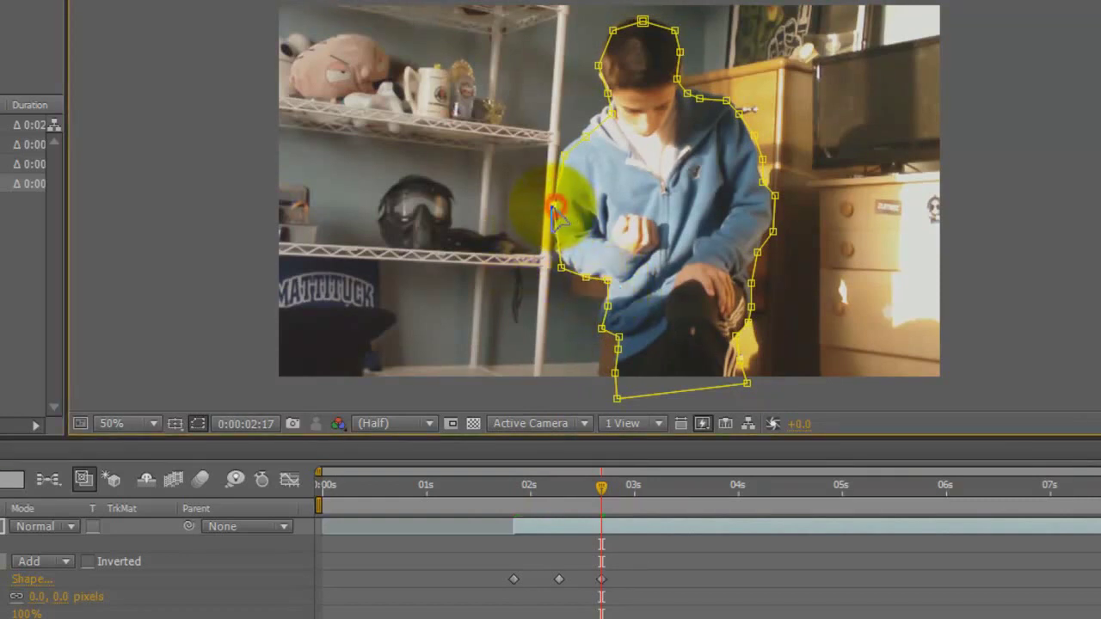
drag(555, 210, 555, 234)
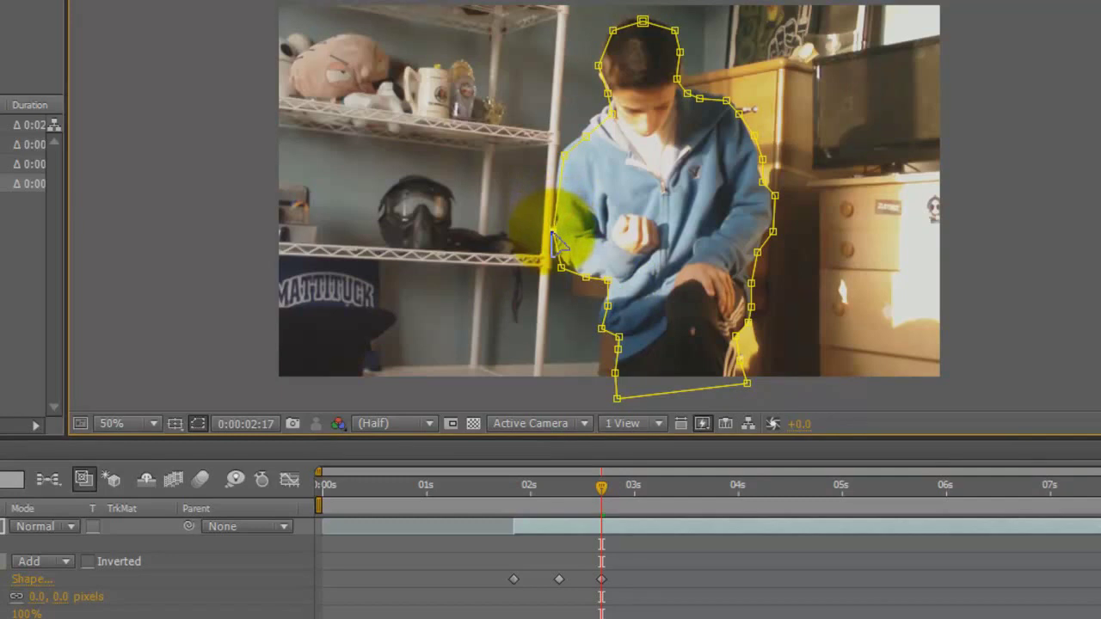
click(561, 160)
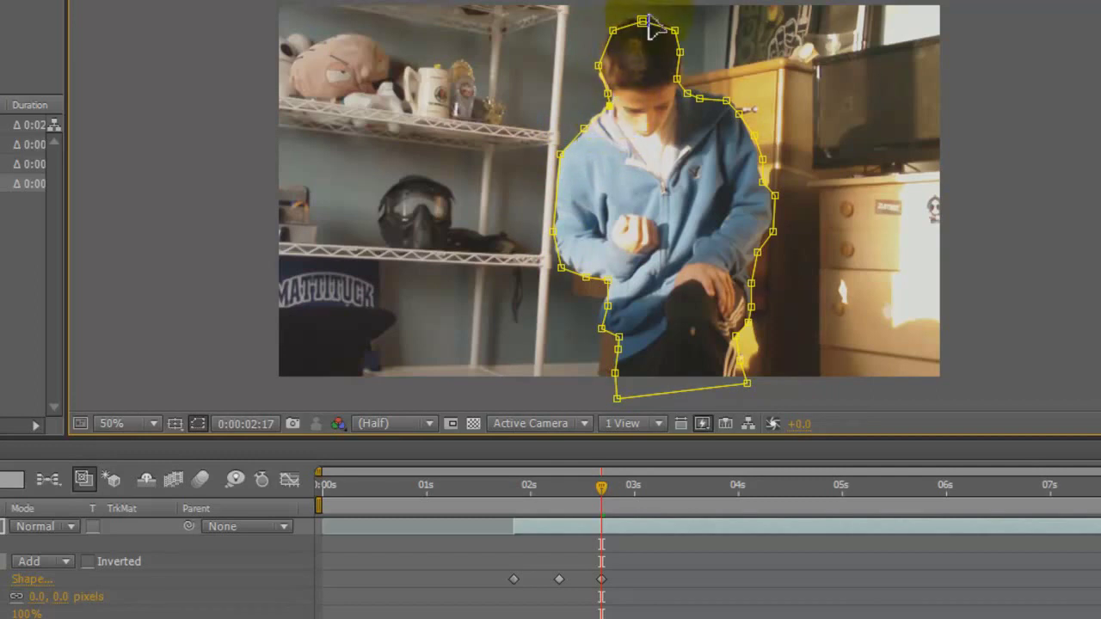
drag(645, 23, 645, 12)
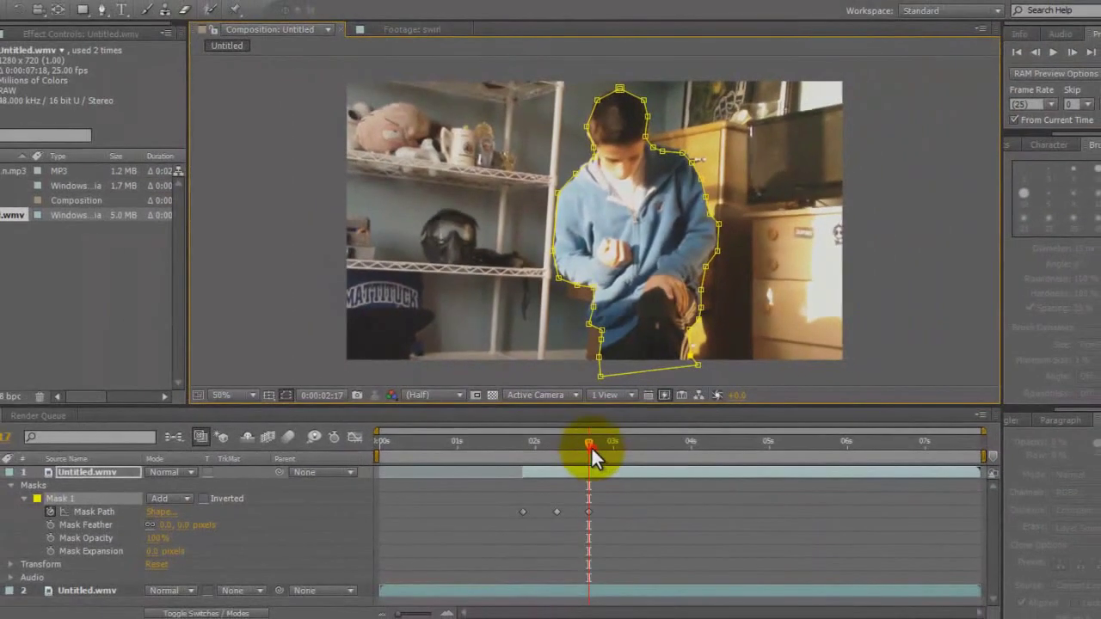
drag(591, 446, 612, 448)
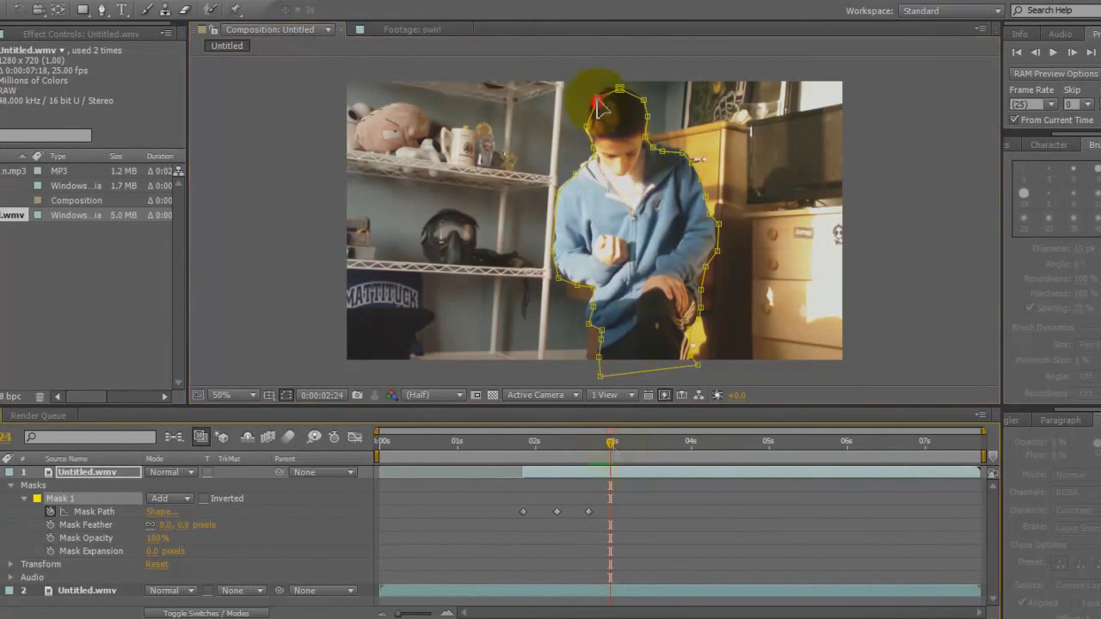
At 0:00:02:24, drag the top-left head vertex of Mask 1 to record a fourth keyframe
drag(599, 105, 592, 111)
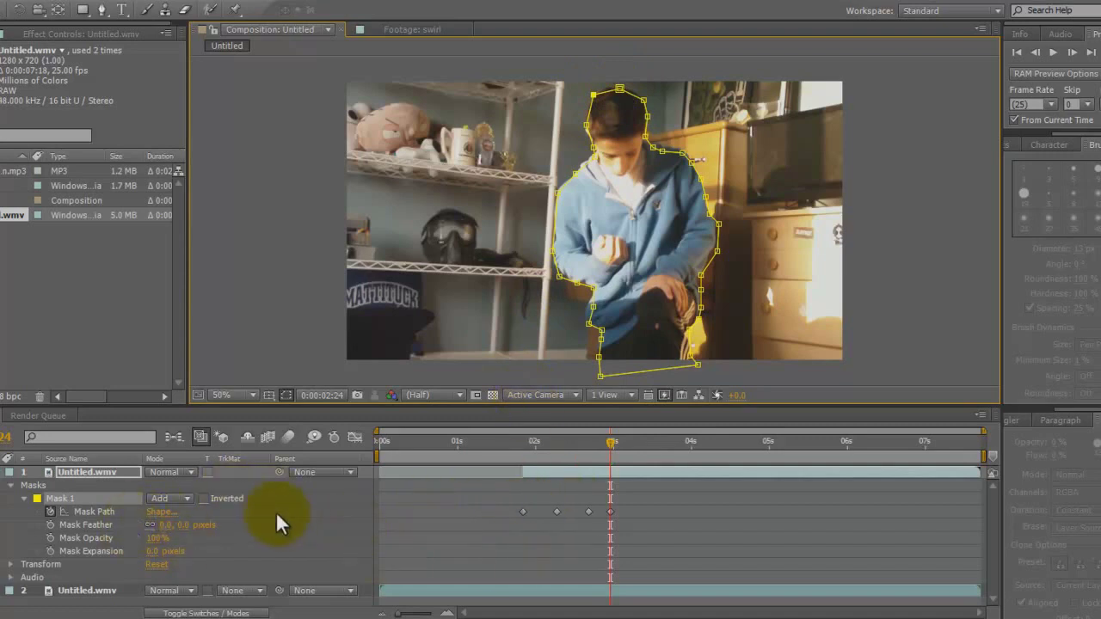
Collapse layer 1 and duplicate the second video layer
click(4, 481)
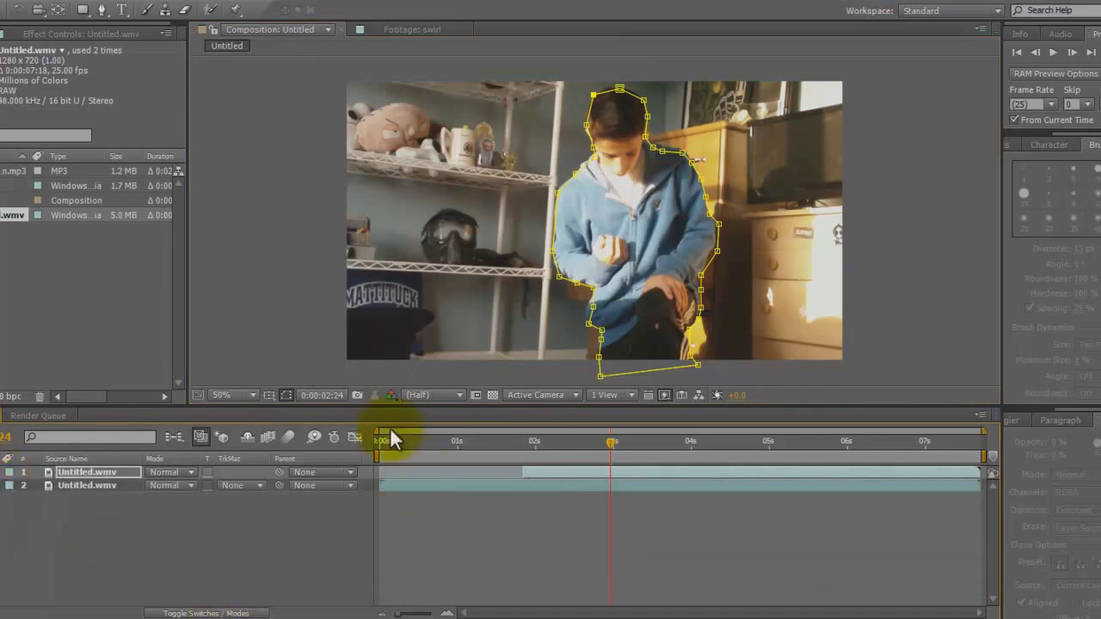
click(399, 485)
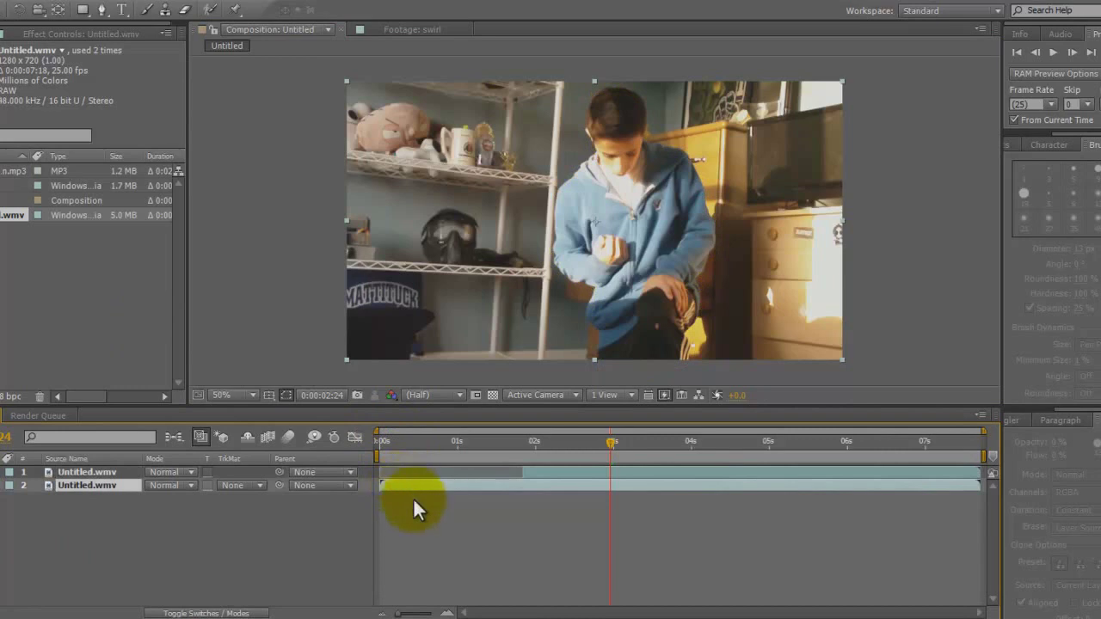
key(ctrl+d)
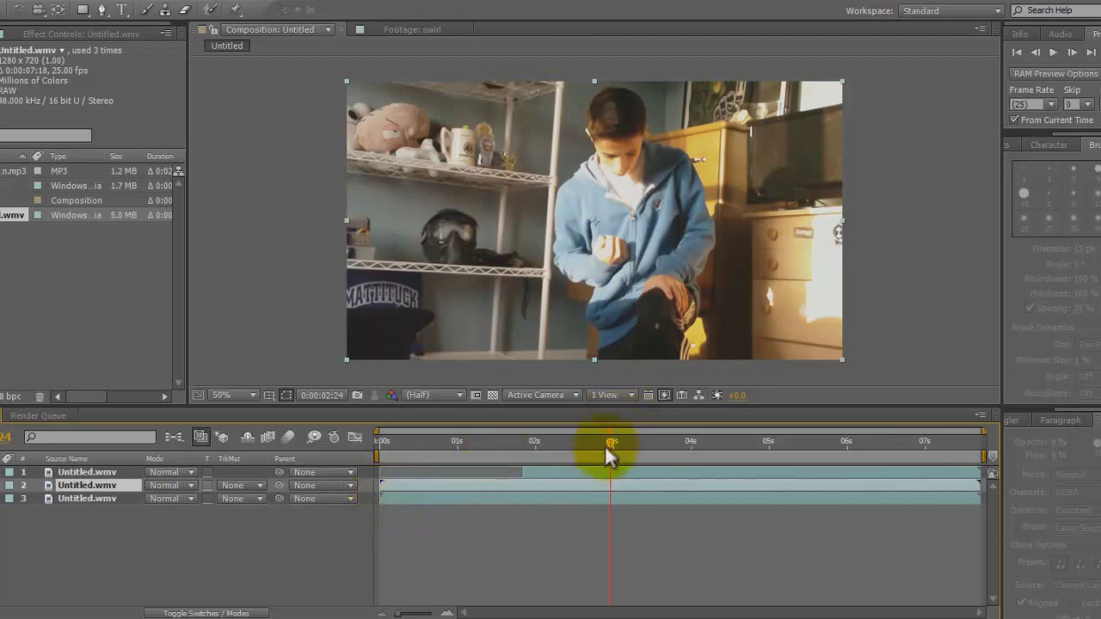
Trim the duplicated third layer to the empty-room frame at 0:00:07:03
click(909, 443)
drag(908, 459, 935, 470)
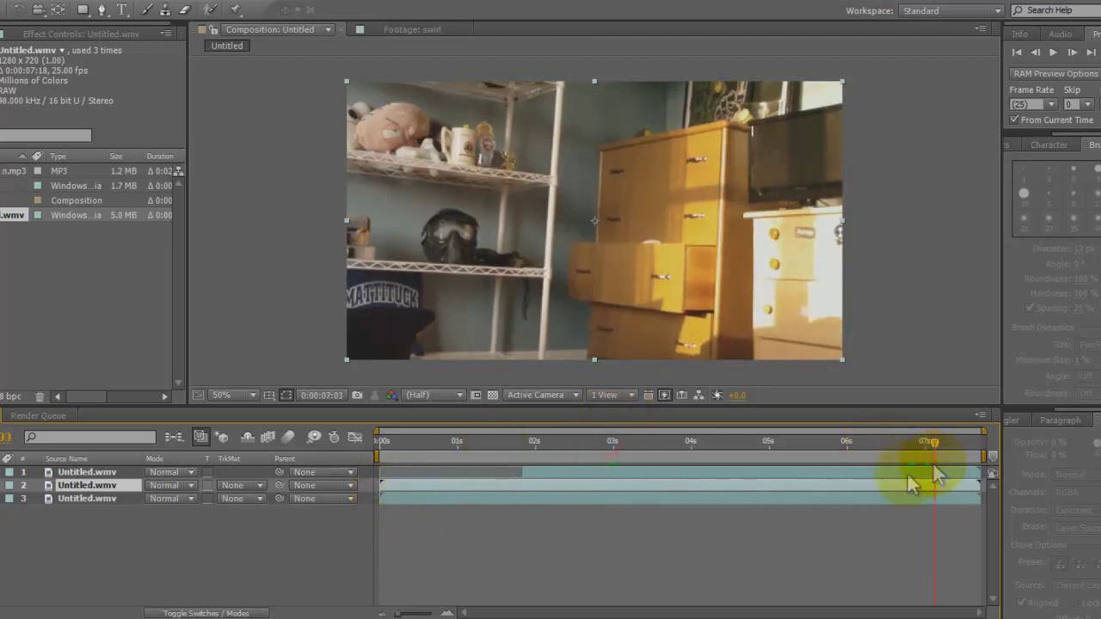
click(388, 497)
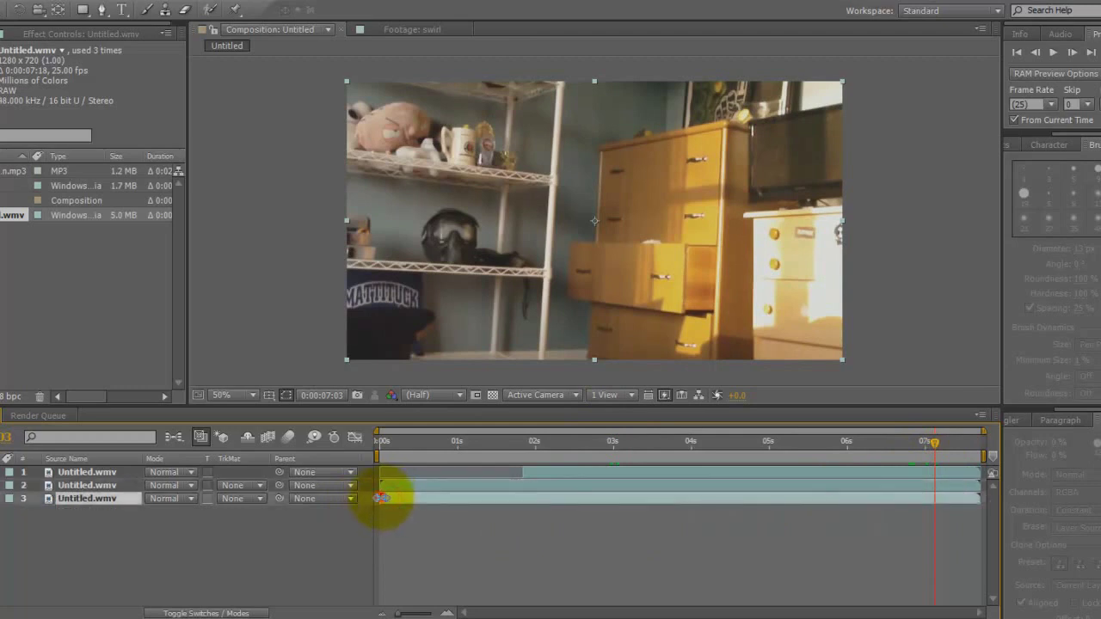
drag(381, 498, 944, 499)
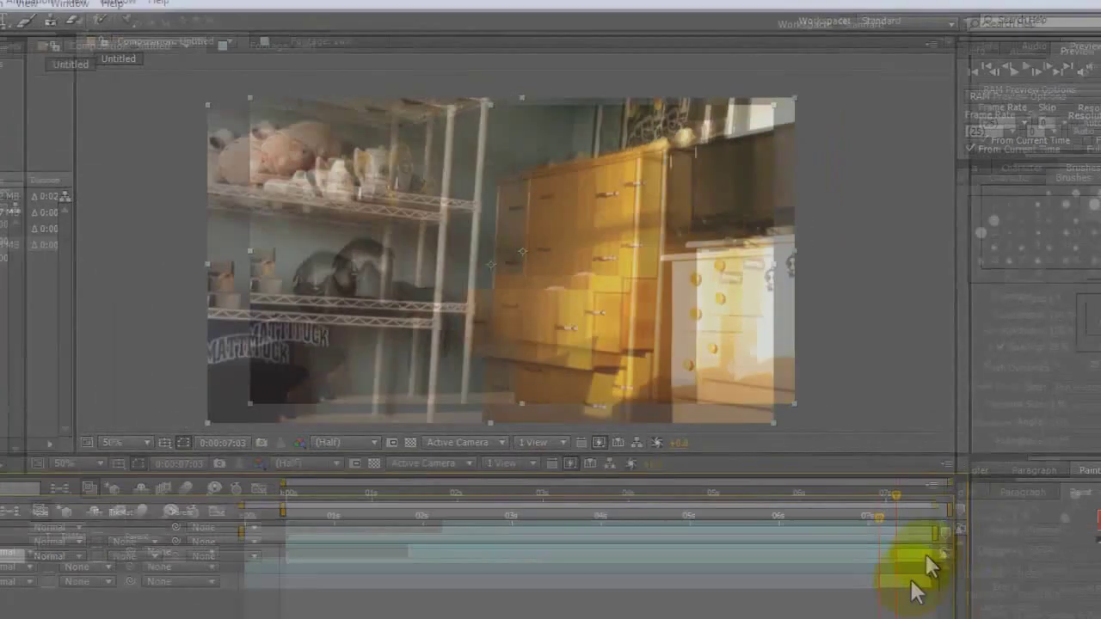
Freeze layer 3 on the empty-room frame and stretch it from 0:00:00:00 to about 7 seconds
right_click(967, 533)
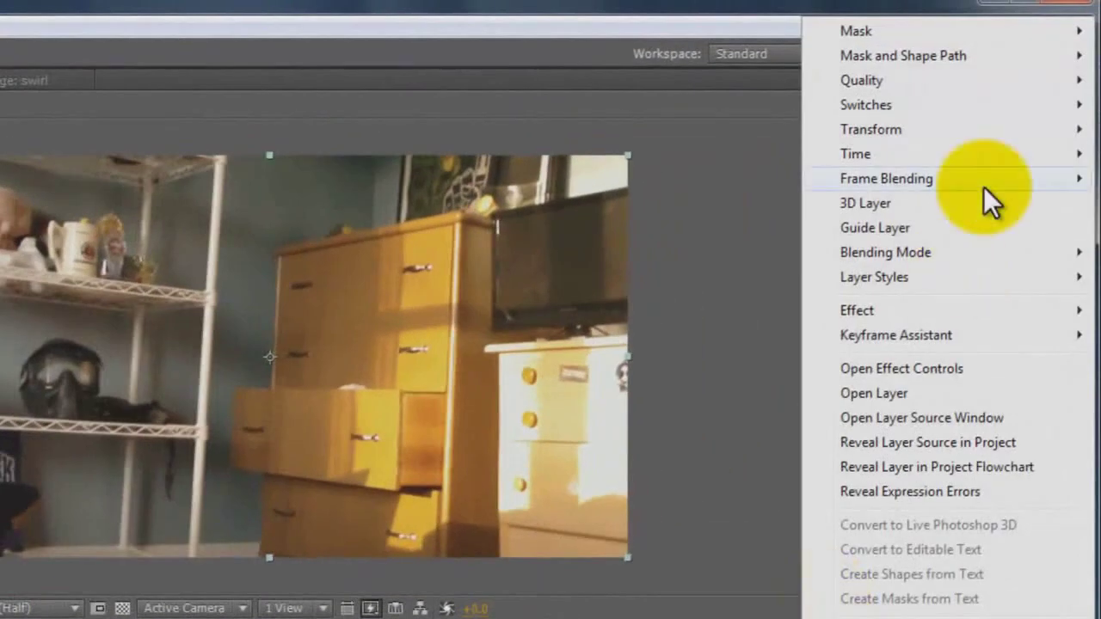
mouse_move(970, 160)
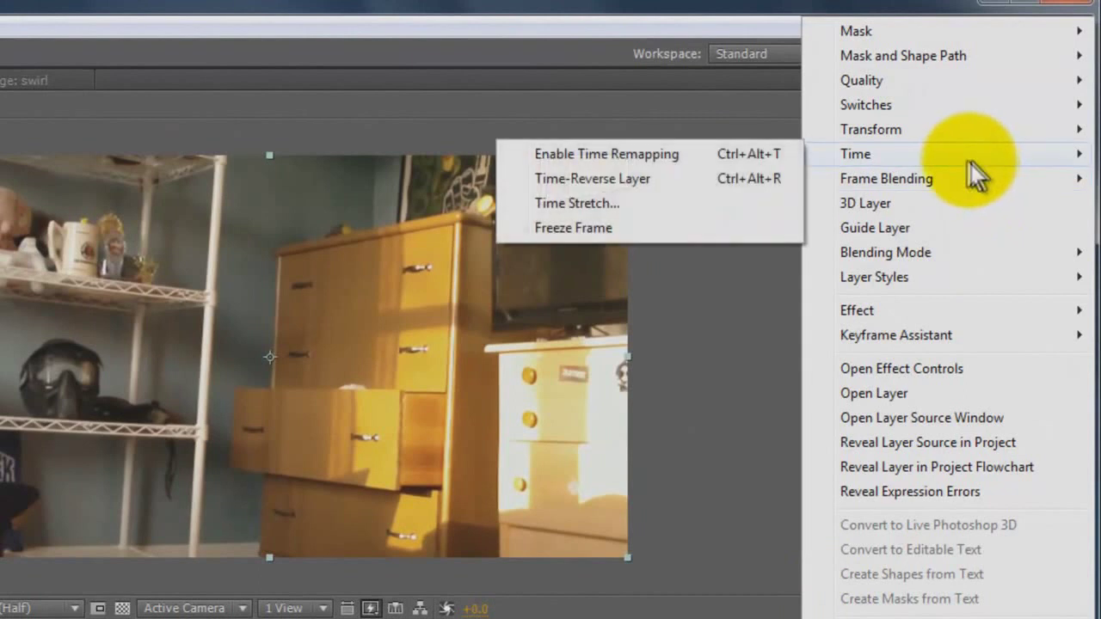
click(723, 226)
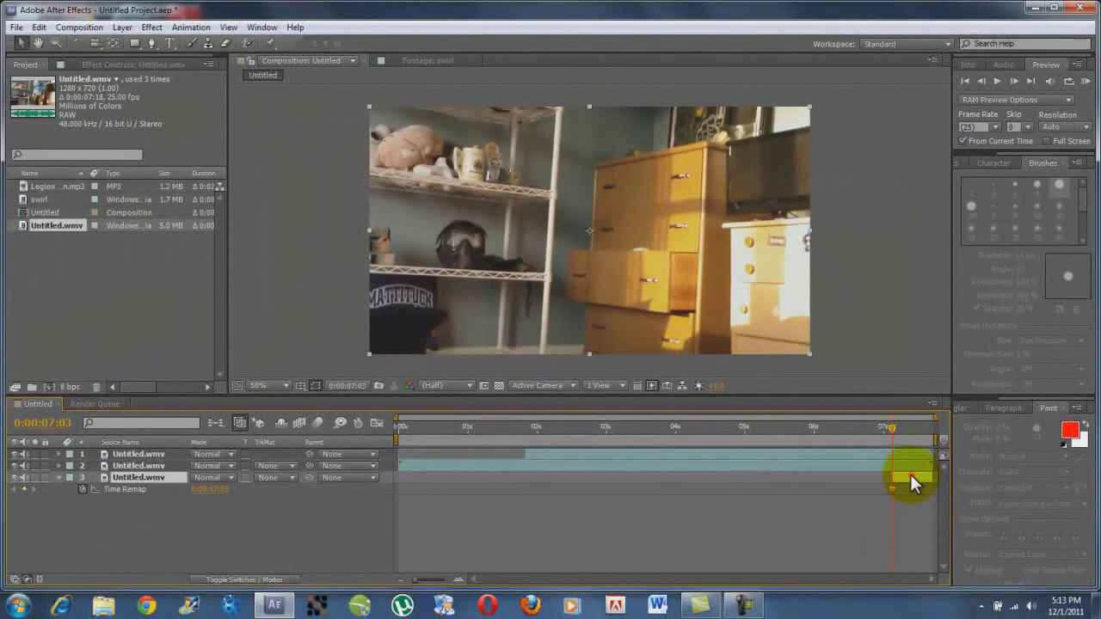
drag(910, 474, 436, 482)
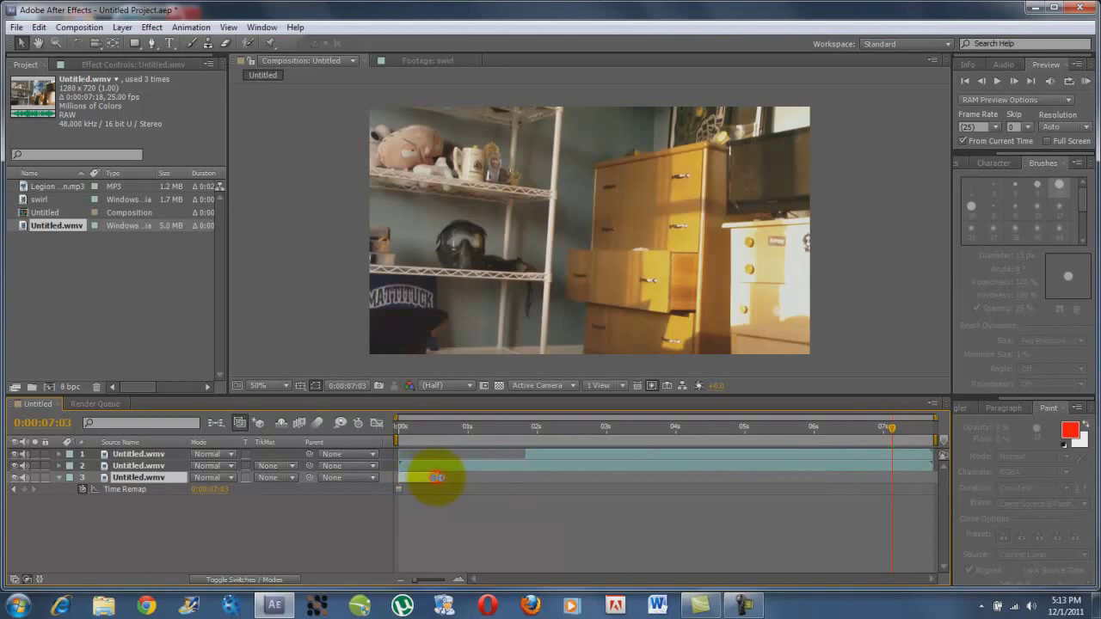
drag(436, 477, 922, 487)
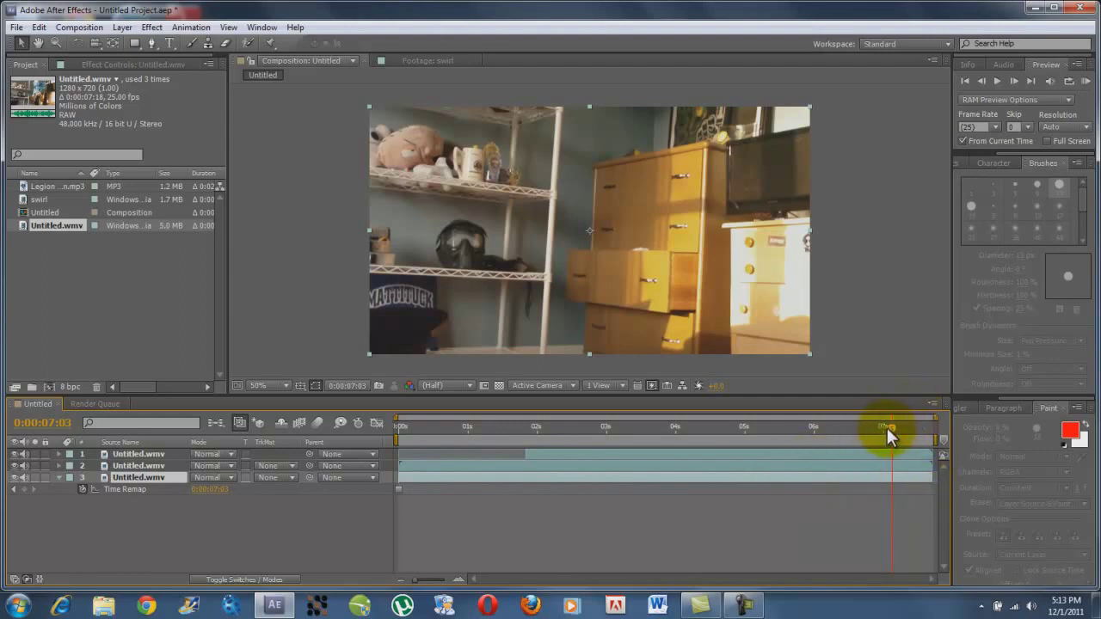
drag(890, 427, 686, 428)
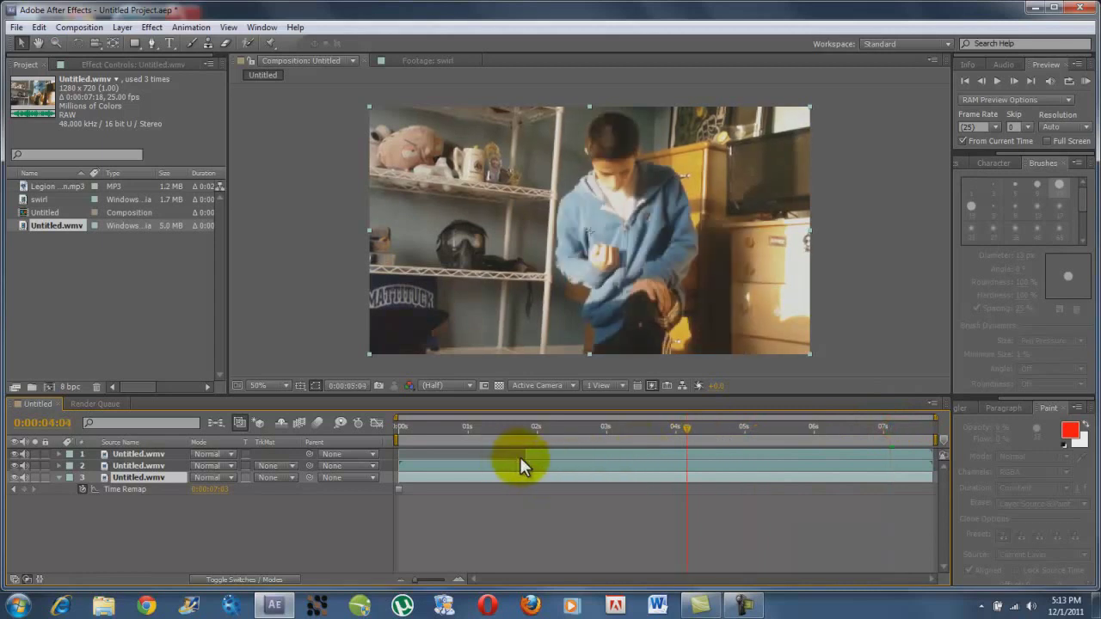
Trim the second video layer so it ends at 0:00:01:21
click(521, 428)
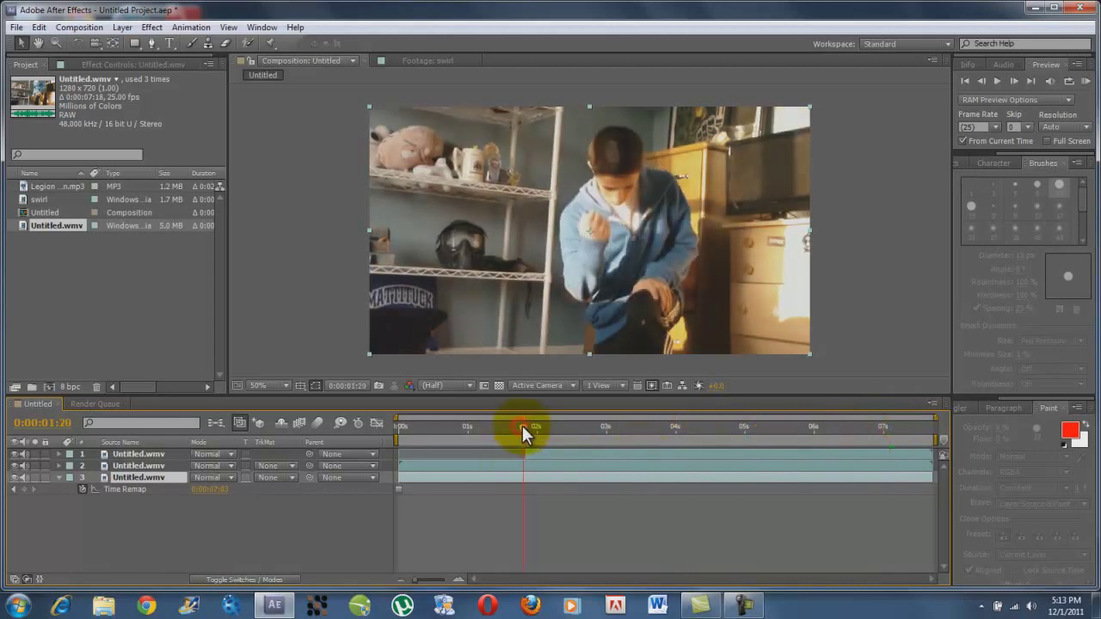
drag(523, 425, 526, 424)
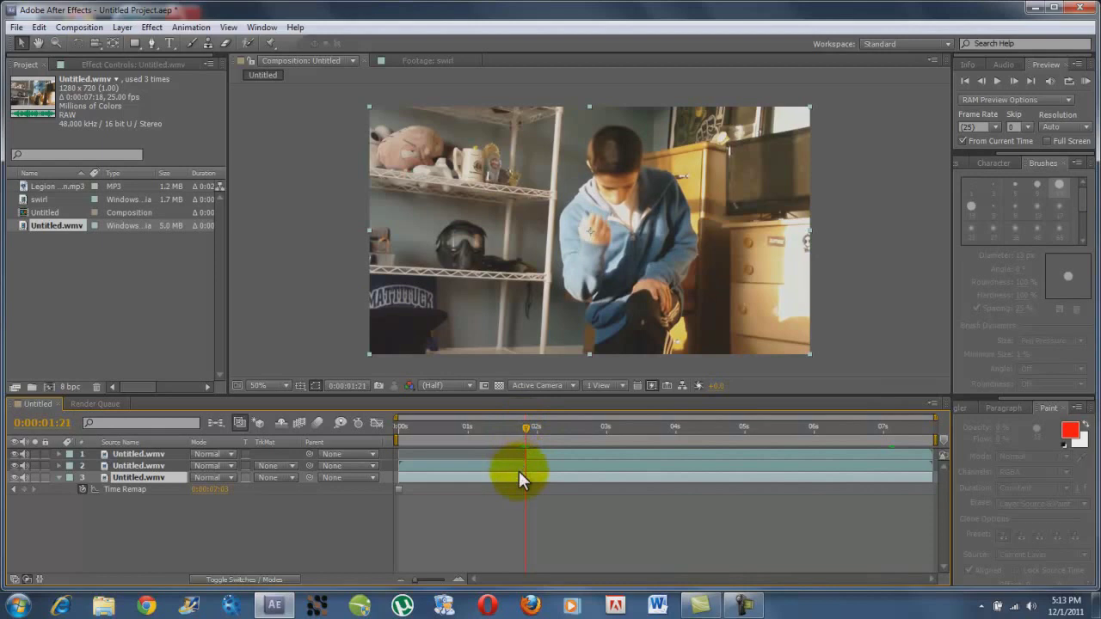
click(518, 467)
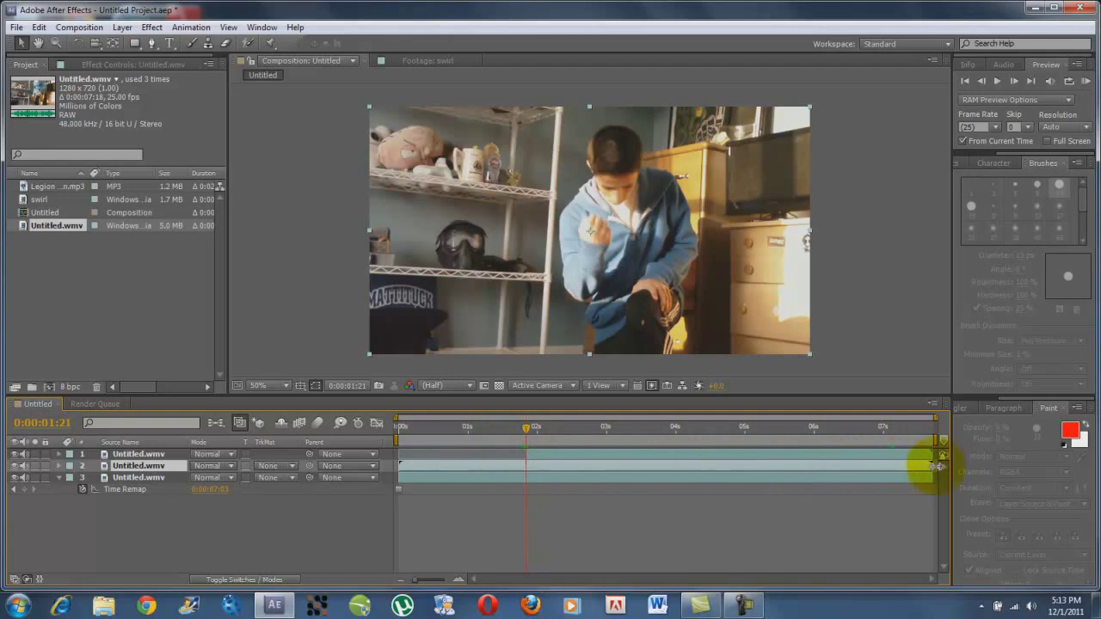
drag(932, 466, 524, 476)
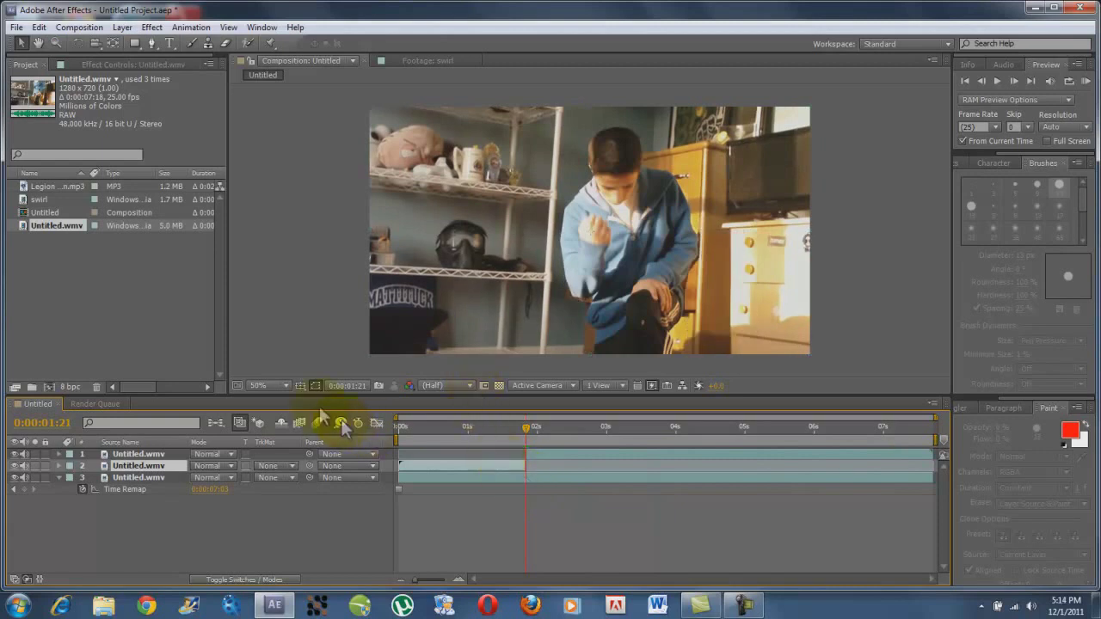
Add another Untitled.wmv layer and end layer 3 at 0:00:01:21 with Alt+]
drag(36, 224, 528, 468)
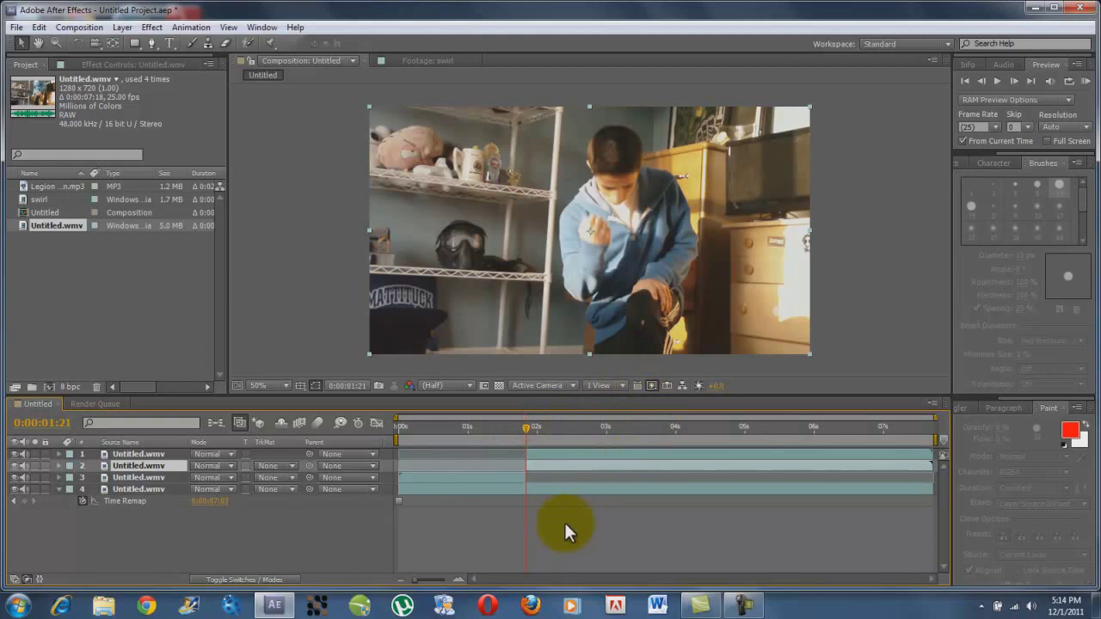
click(537, 477)
key(alt+bracketright)
click(522, 426)
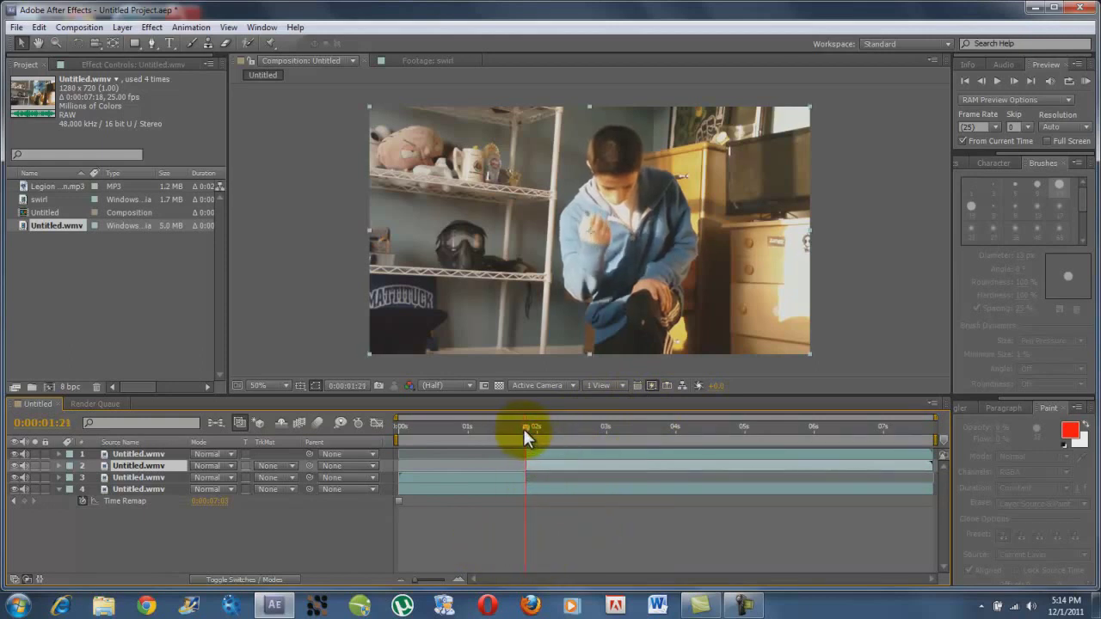
click(544, 453)
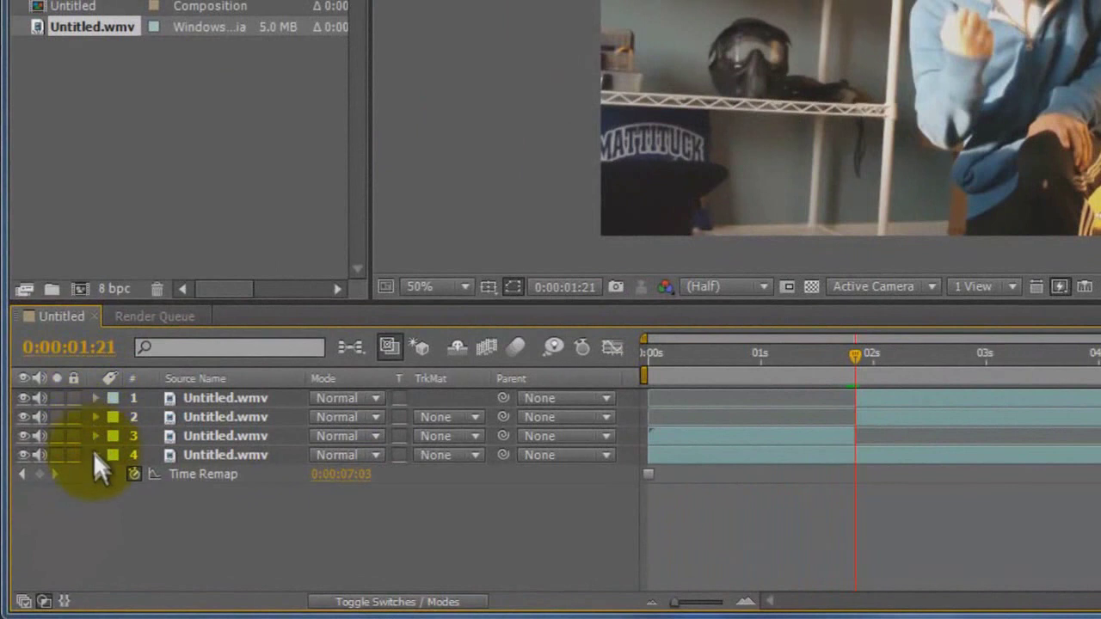
click(94, 456)
Feather layer 1's Mask 1 edges by 20 pixels
click(96, 397)
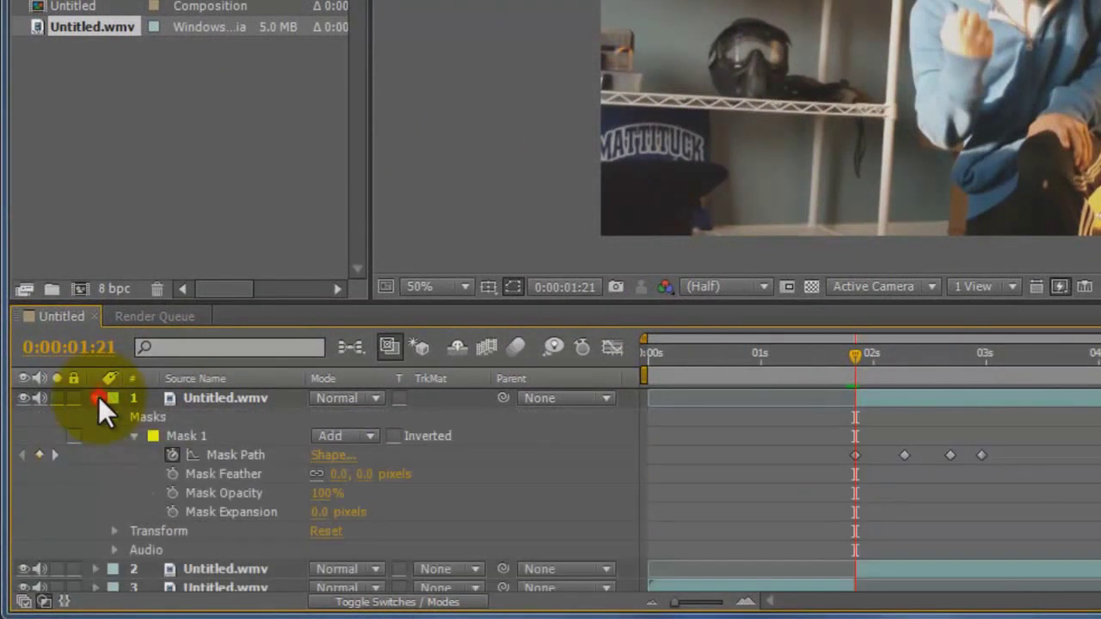
click(342, 474)
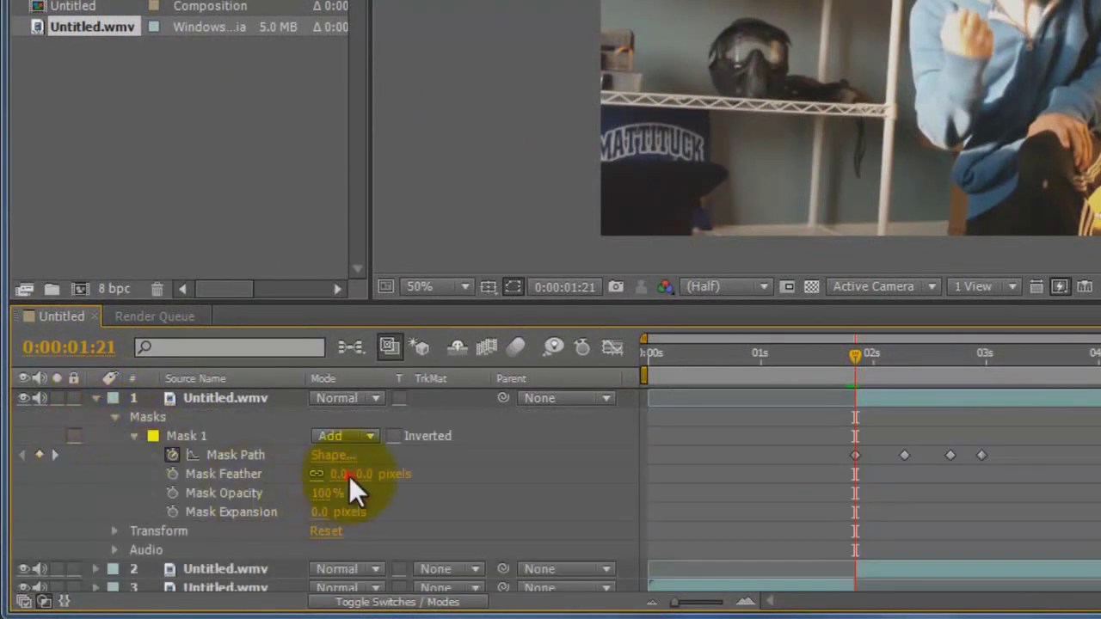
click(371, 475)
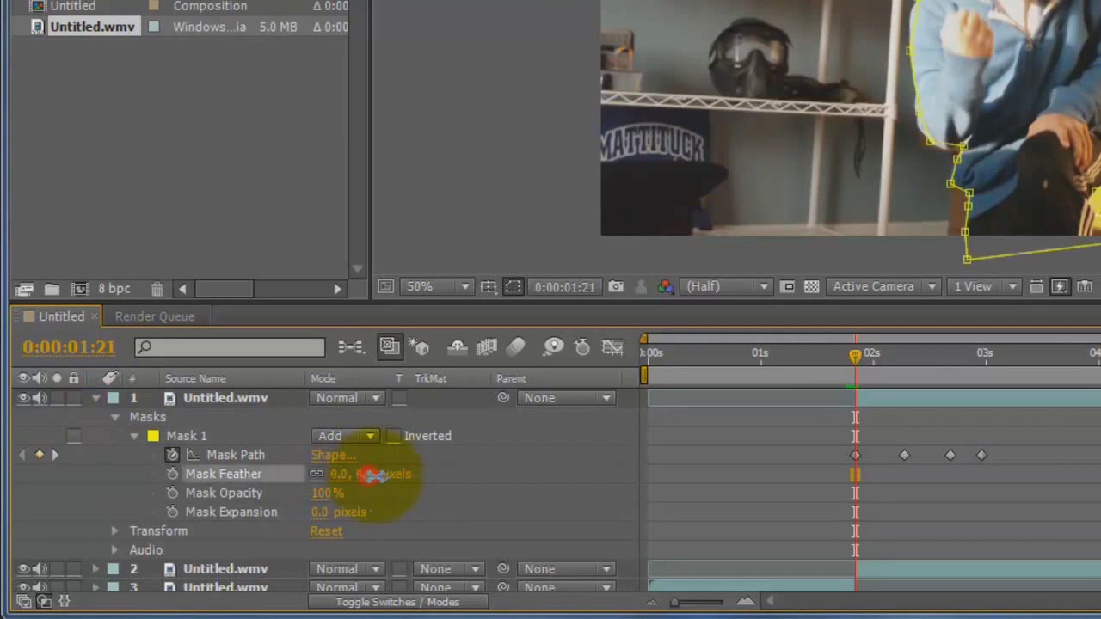
drag(372, 475, 388, 488)
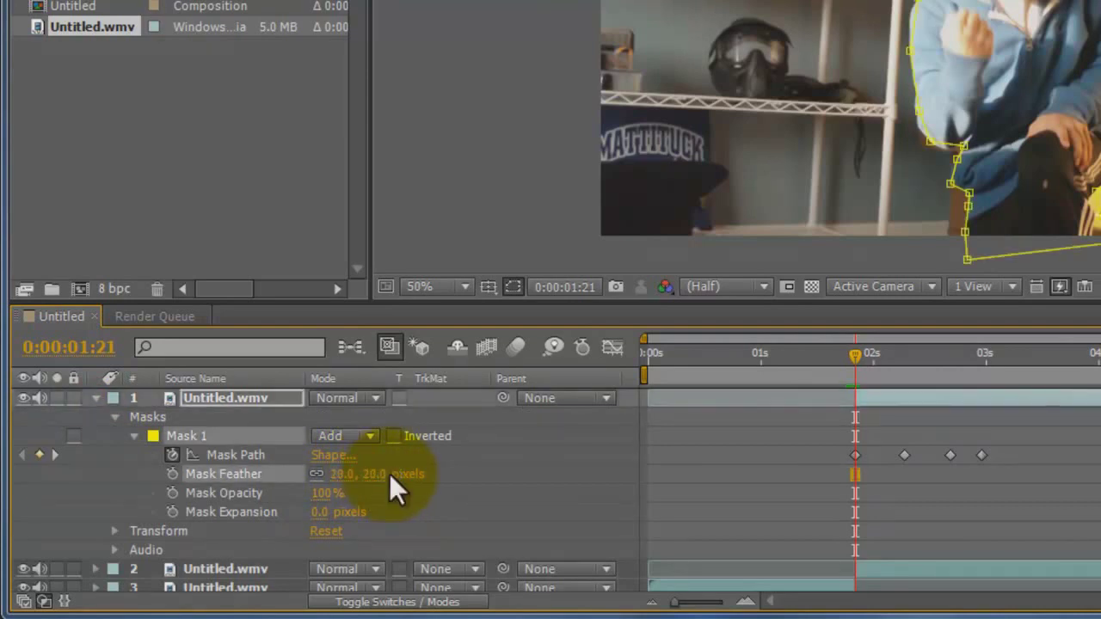
Keyframe Mask Opacity from 100% at 0:00:01:21 to 0% at 0:00:02:24
click(171, 494)
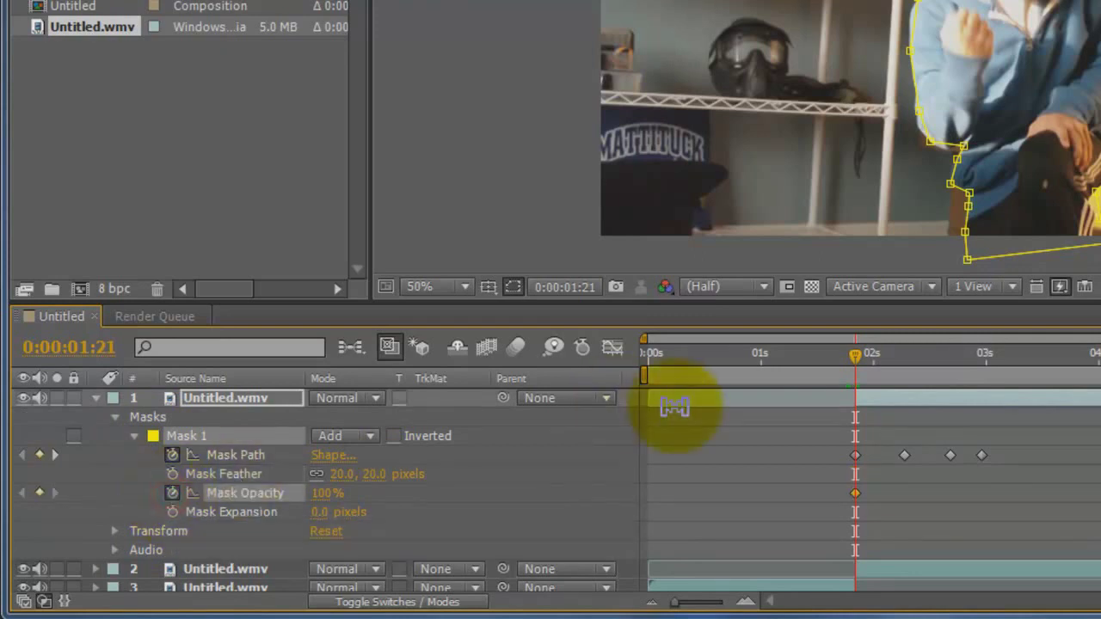
drag(860, 358, 981, 400)
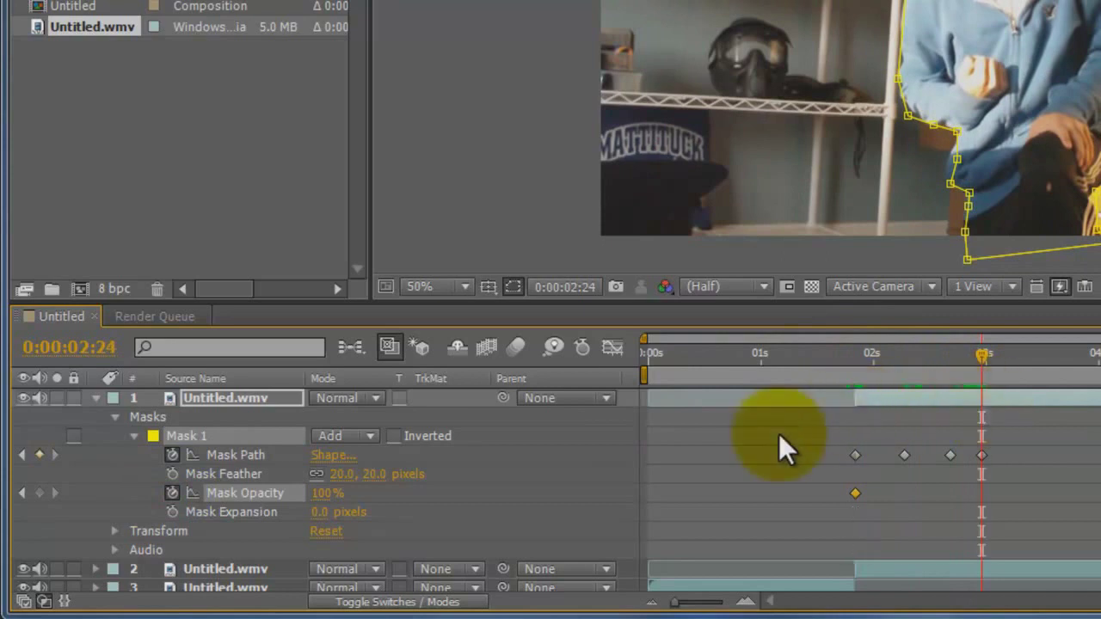
click(331, 493)
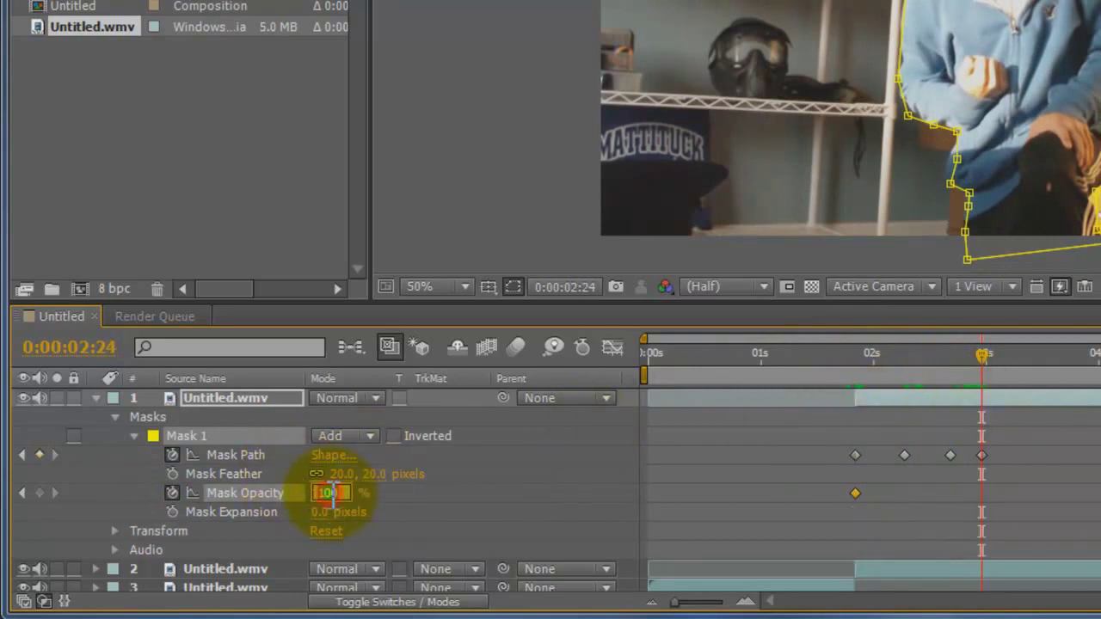
text(0)
click(71, 519)
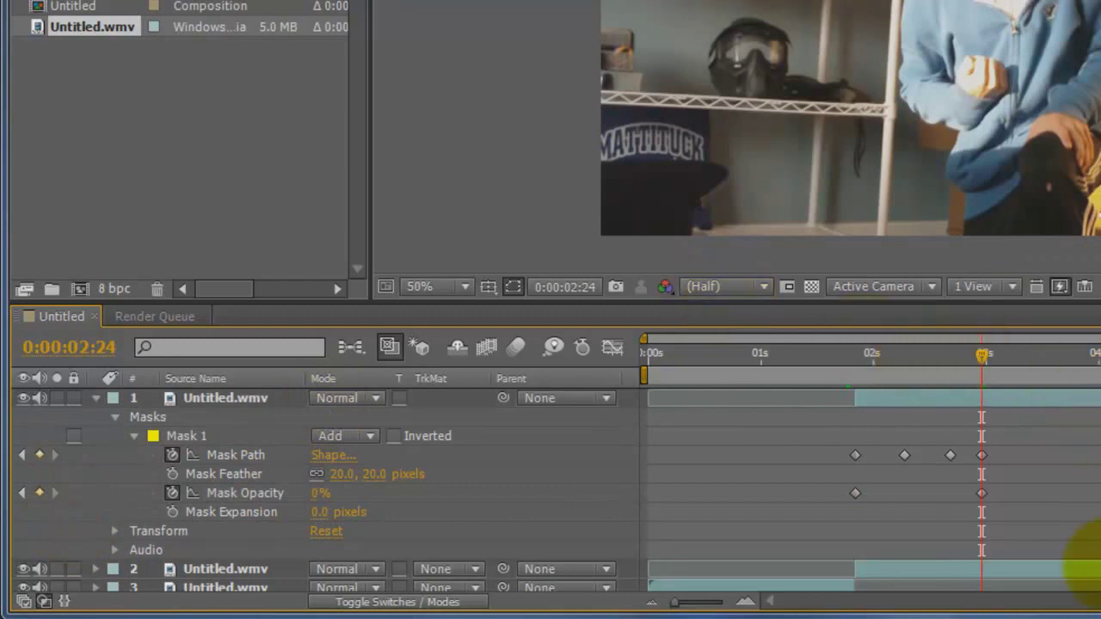
Set a 100% Opacity keyframe on layer 2 at 0:00:01:21
click(1028, 567)
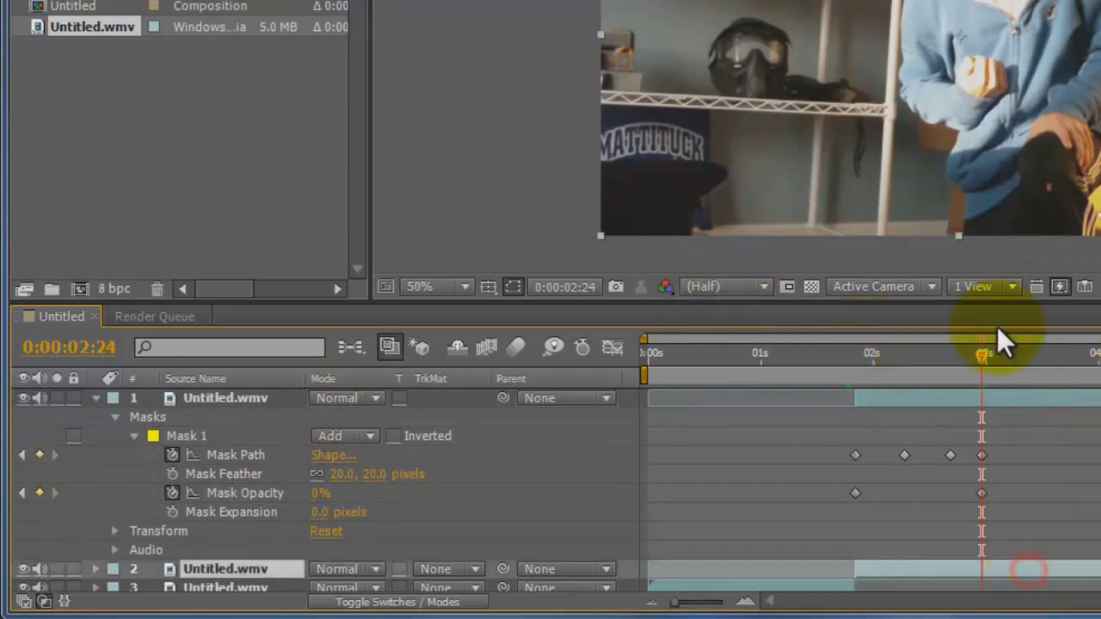
click(96, 397)
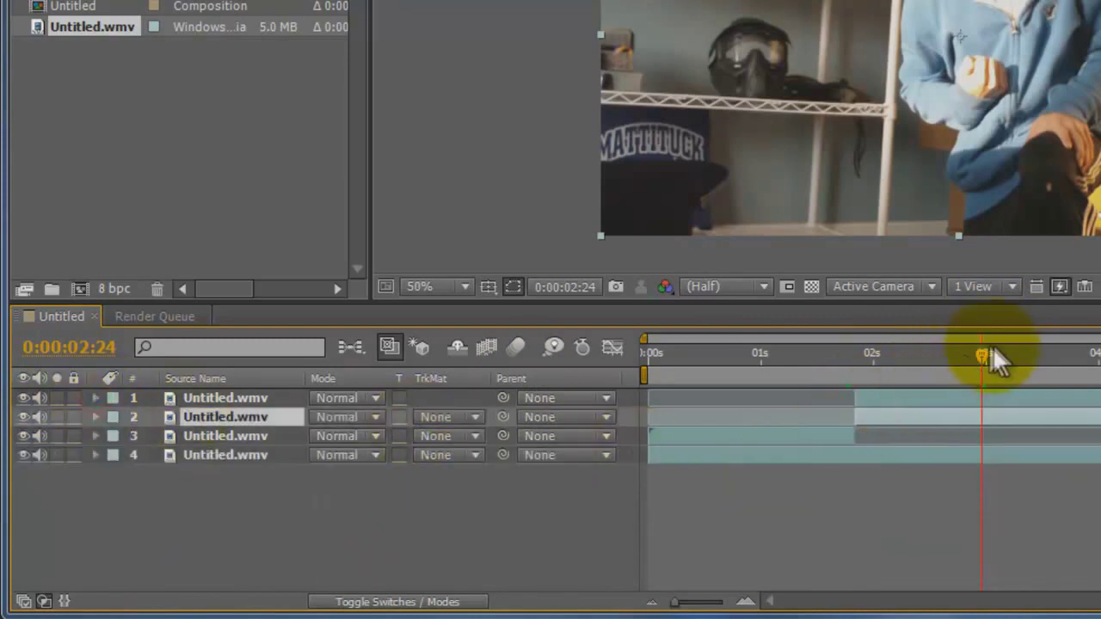
mouse_move(982, 352)
mouse_down()
mouse_move(846, 405)
mouse_move(855, 405)
mouse_up()
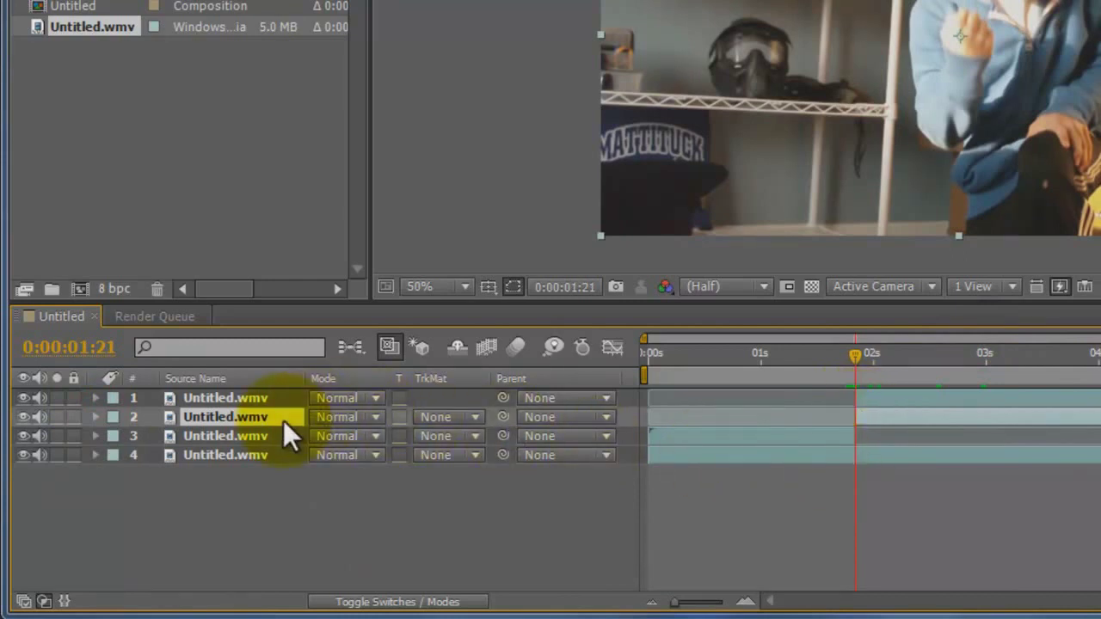
key(t)
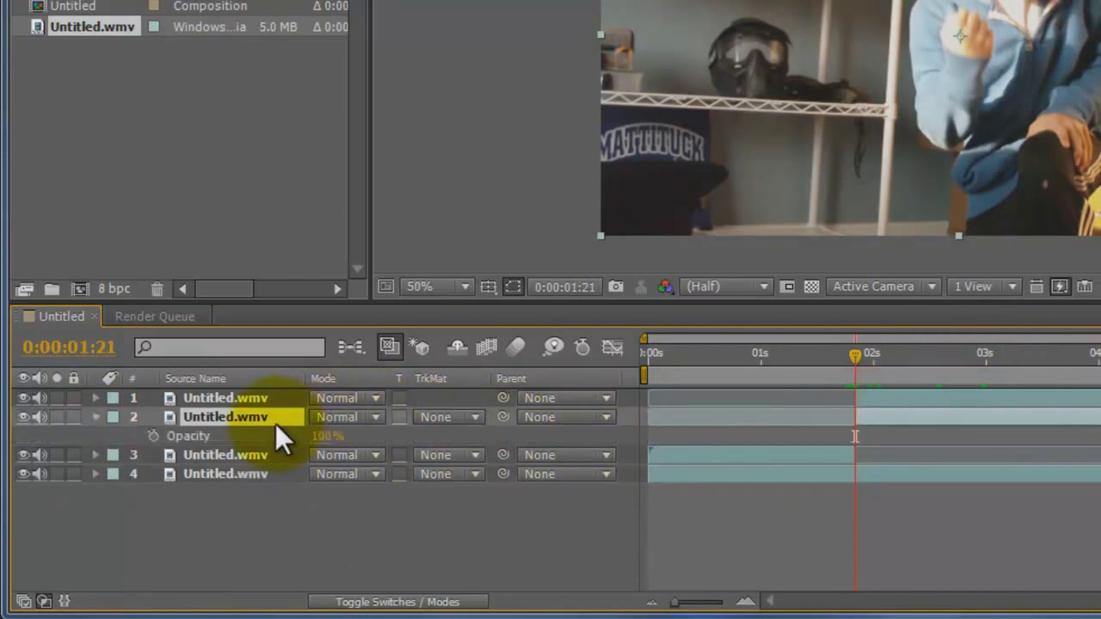
click(96, 422)
click(95, 417)
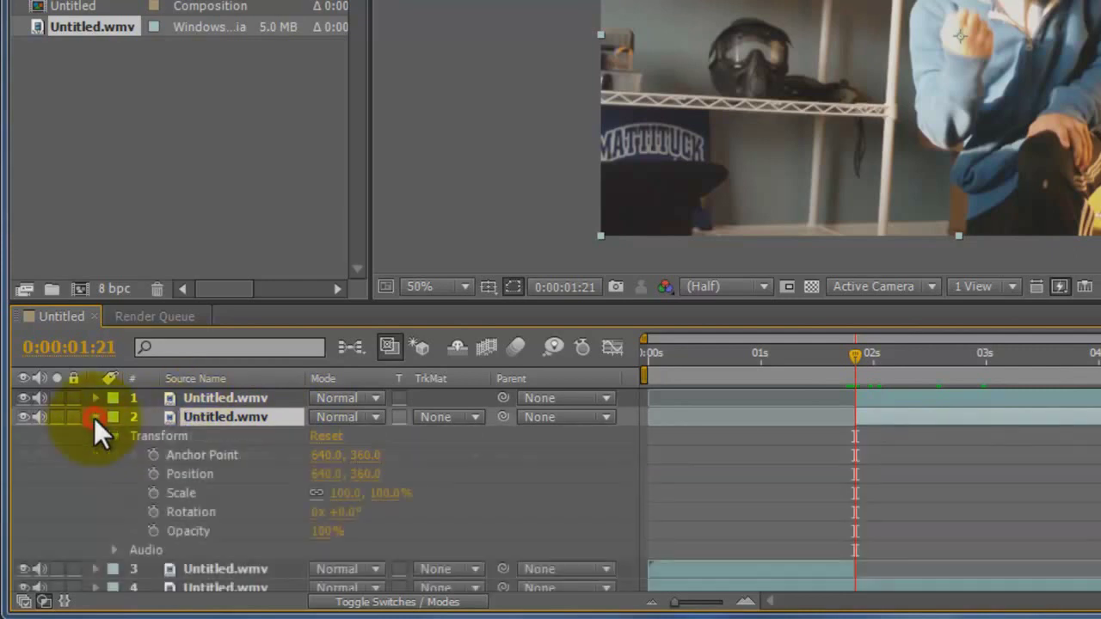
click(94, 418)
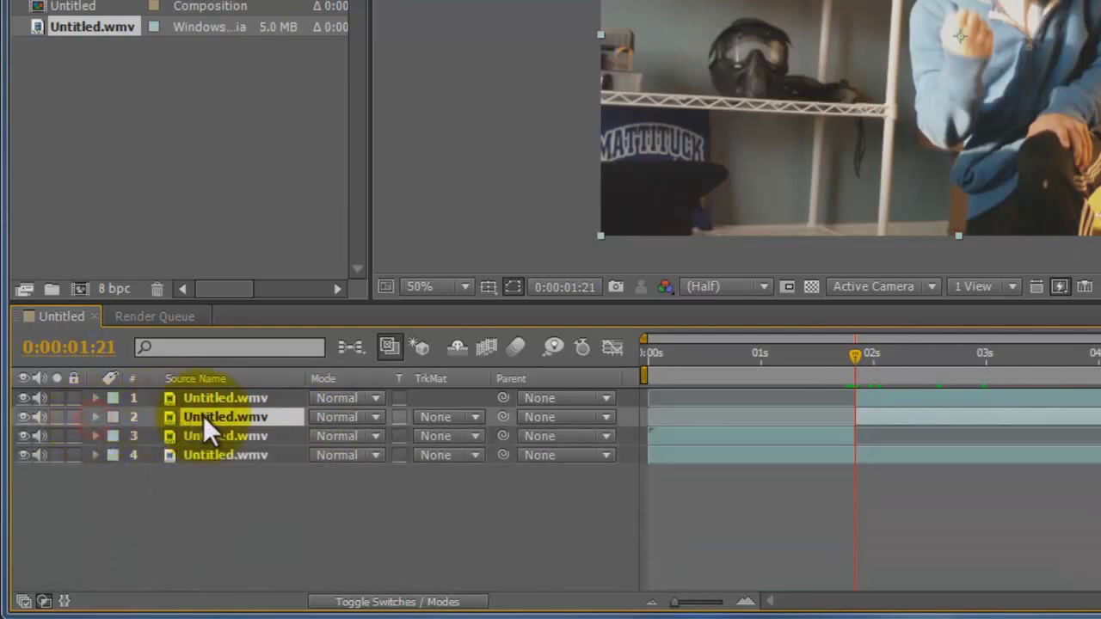
key(t)
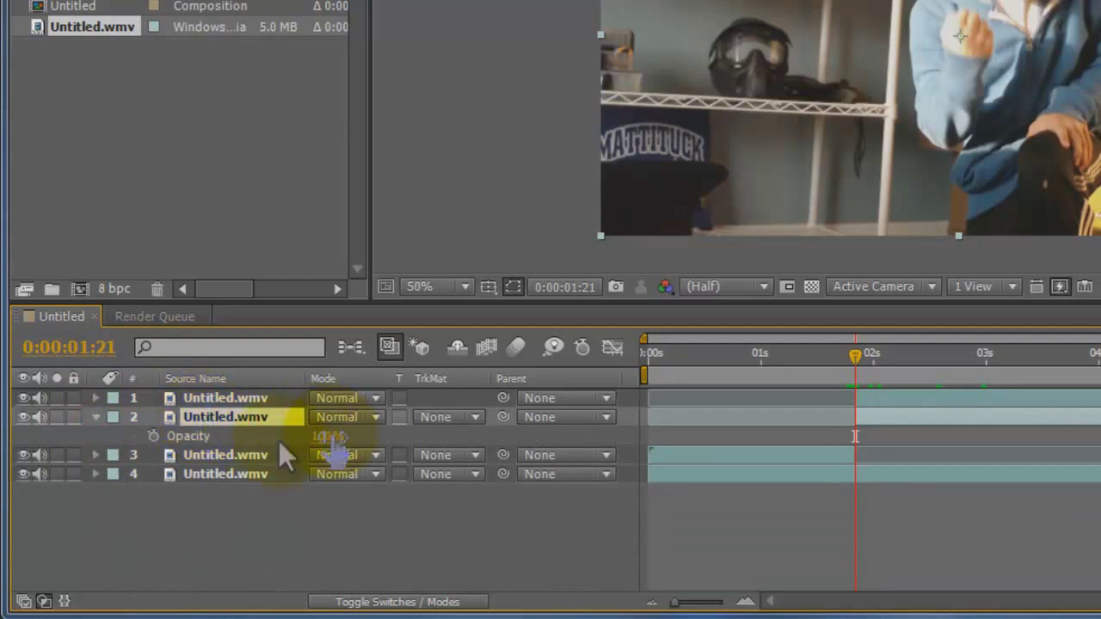
click(152, 435)
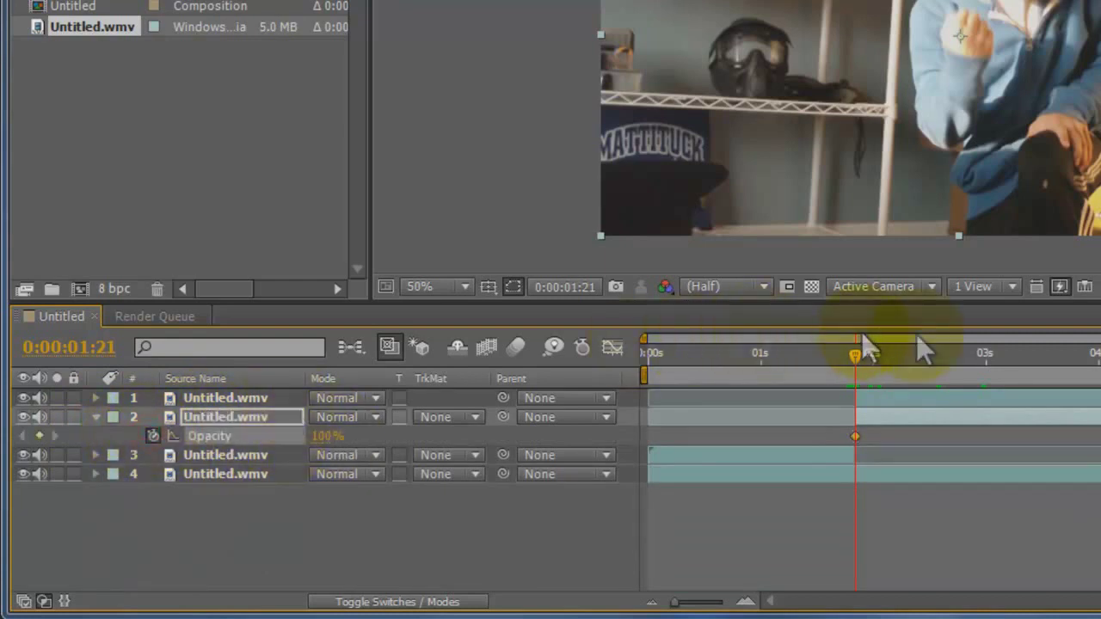
Set layer 2's Opacity to 0% at 0:00:02:24, then check the fade around 2:04
click(96, 398)
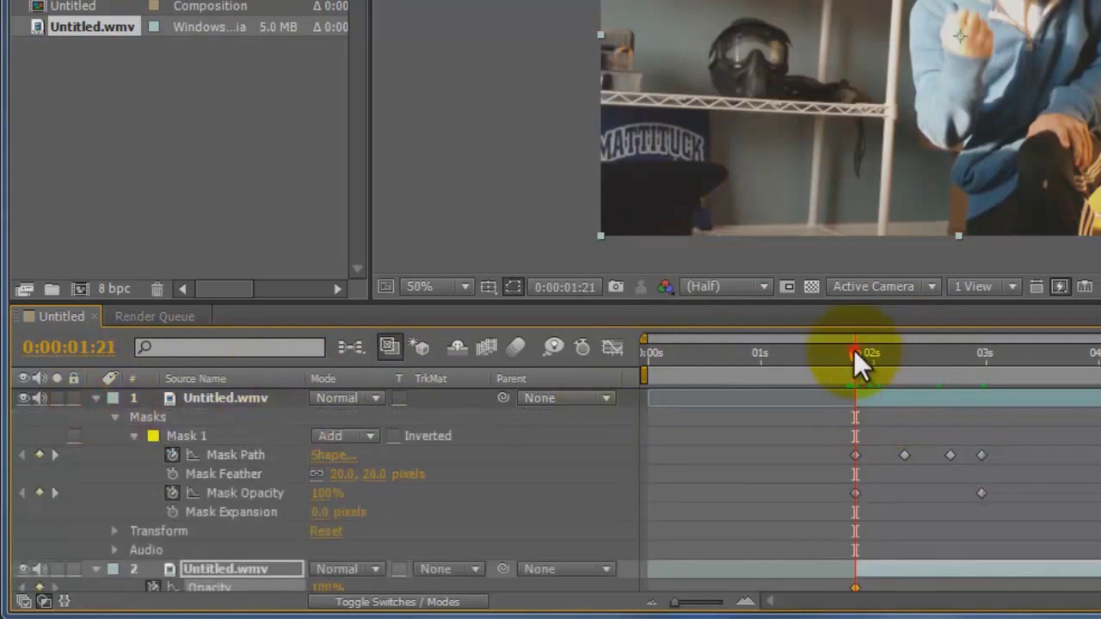
drag(853, 349, 987, 404)
click(982, 358)
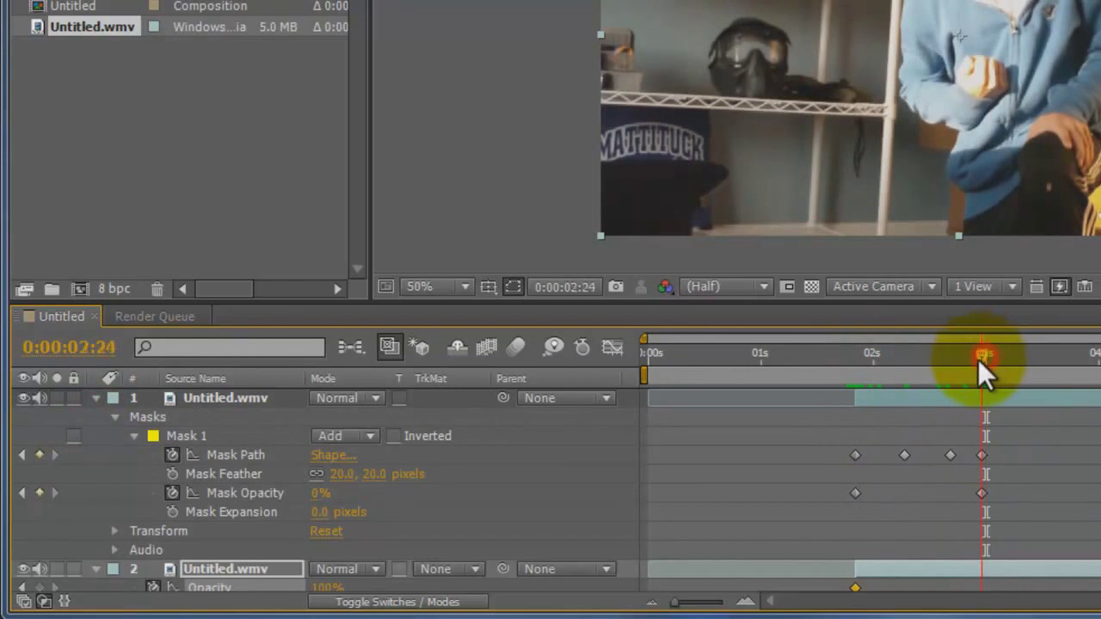
scroll(326, 490, down, 2)
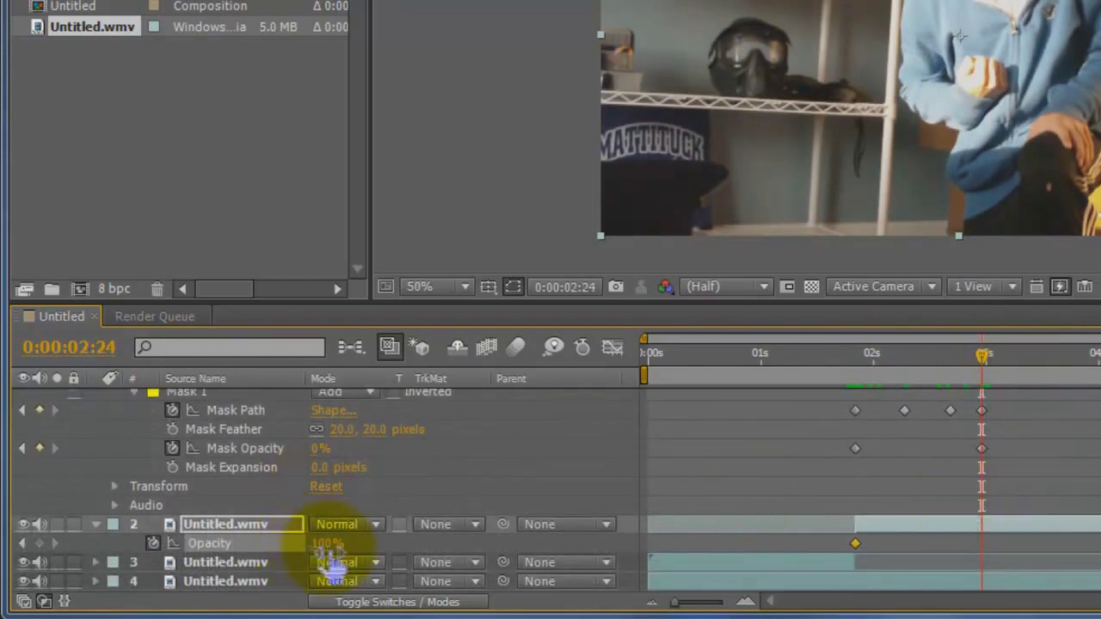
click(327, 543)
text(0)
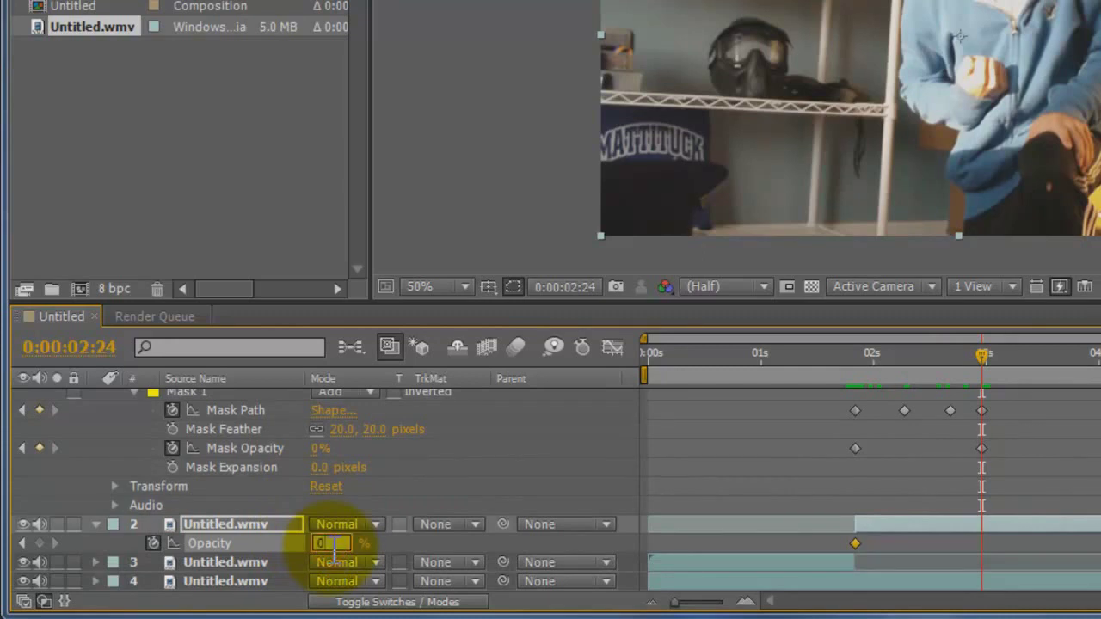
click(401, 543)
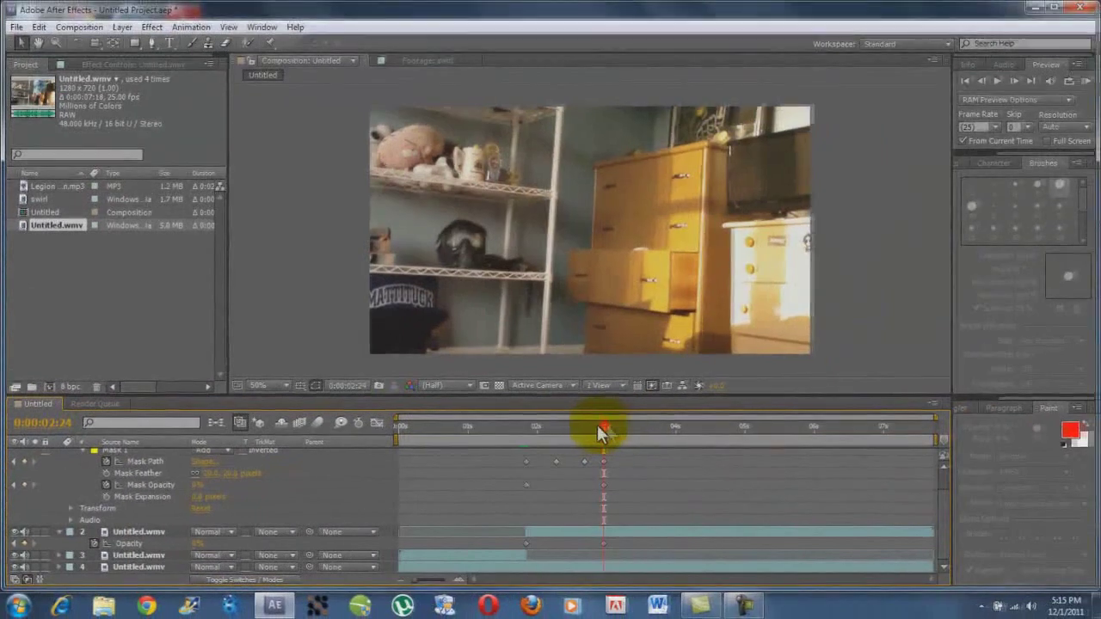
drag(969, 364, 862, 363)
Preview the fade from about 0:00:01:06 and collapse the opacity and mask properties
drag(530, 432, 467, 439)
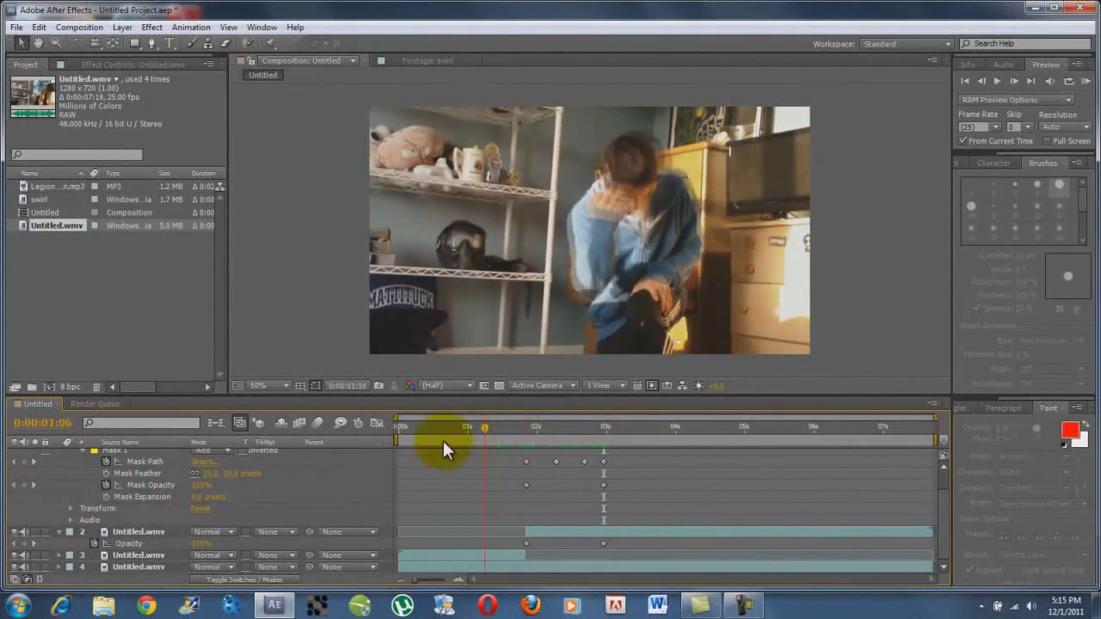
key(KP_0)
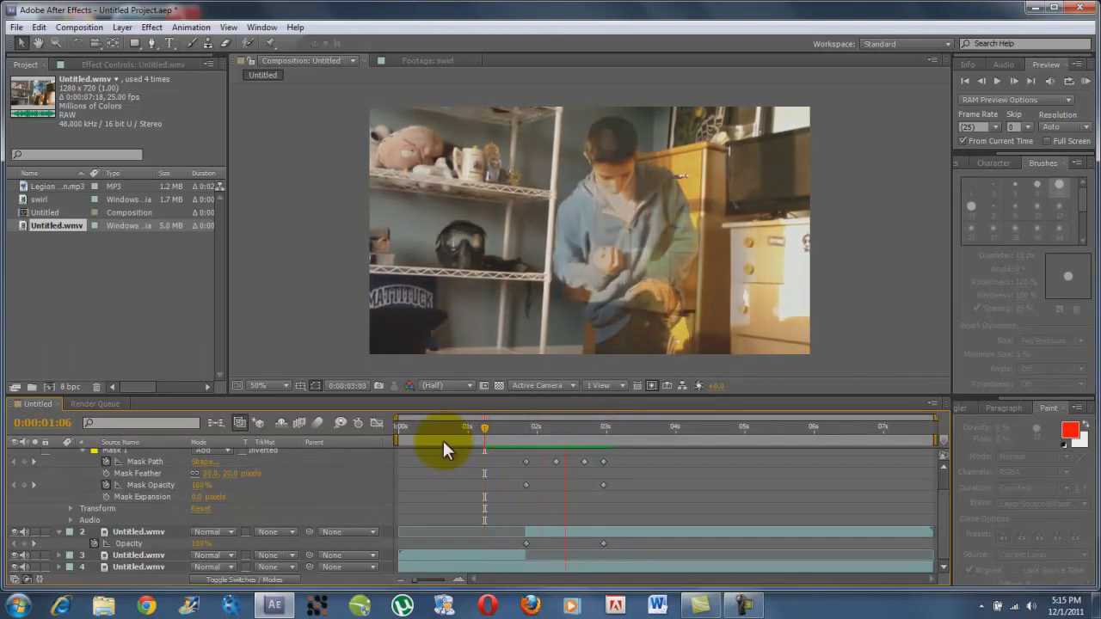
key(space)
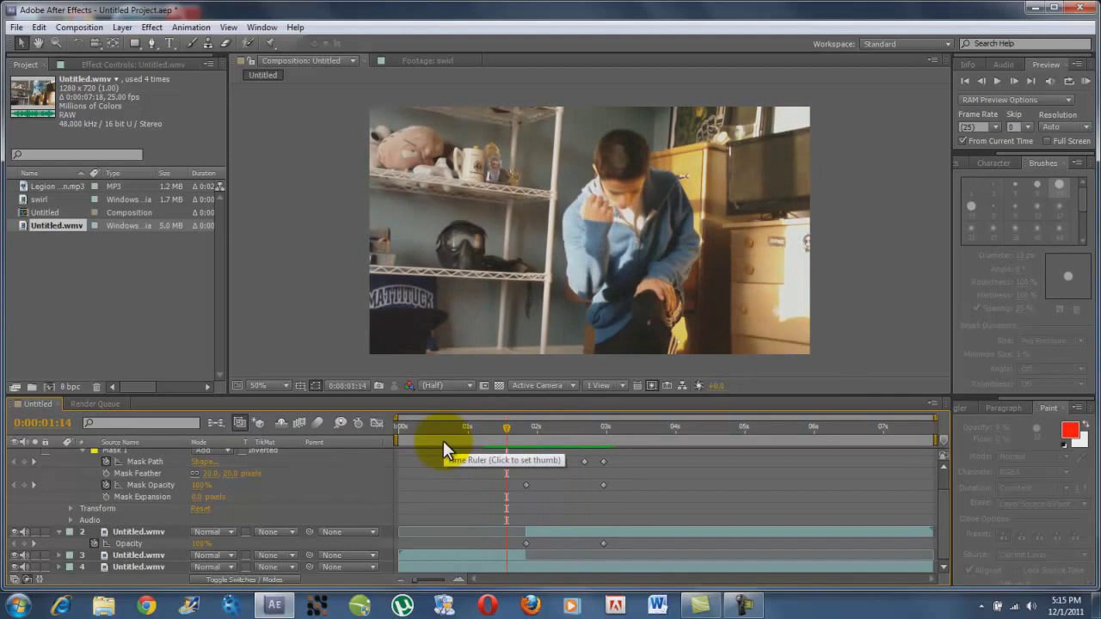
click(57, 531)
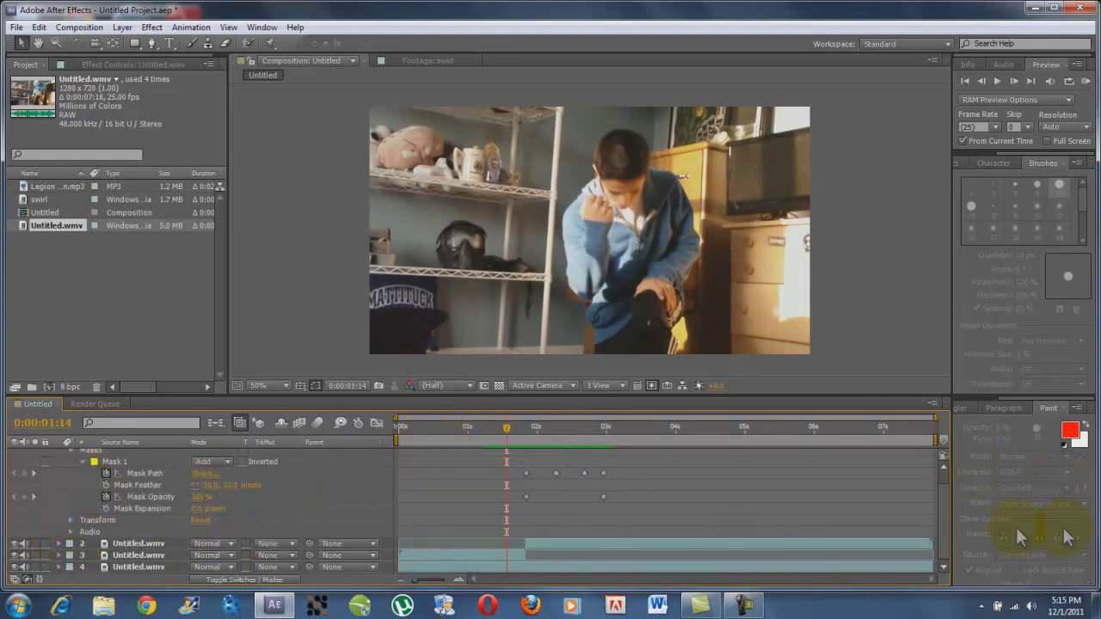
scroll(943, 507, up, 1)
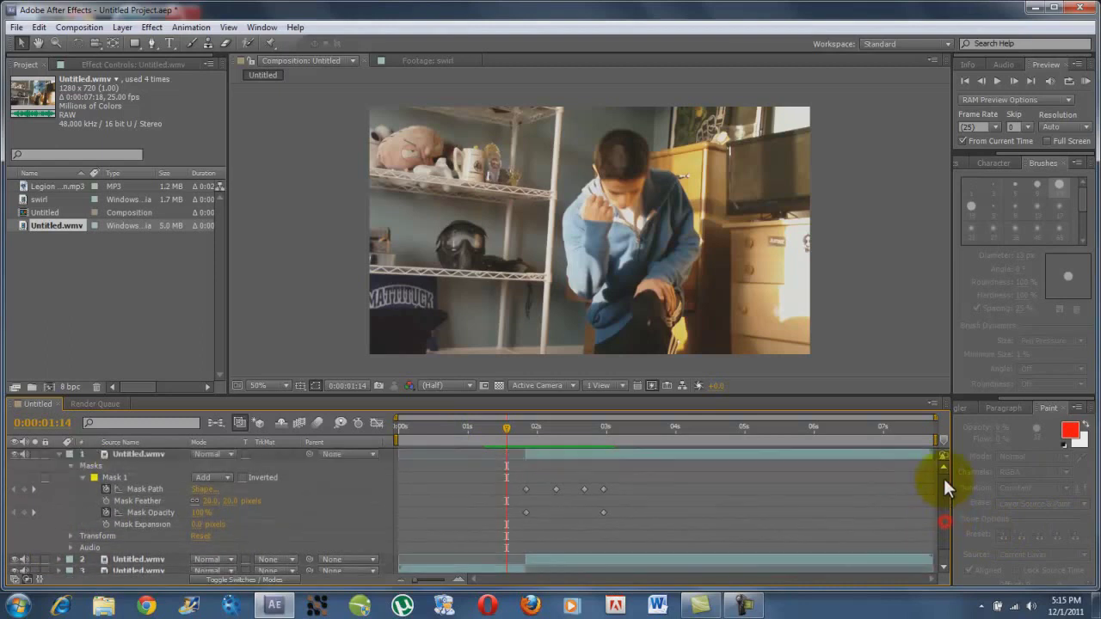
click(57, 454)
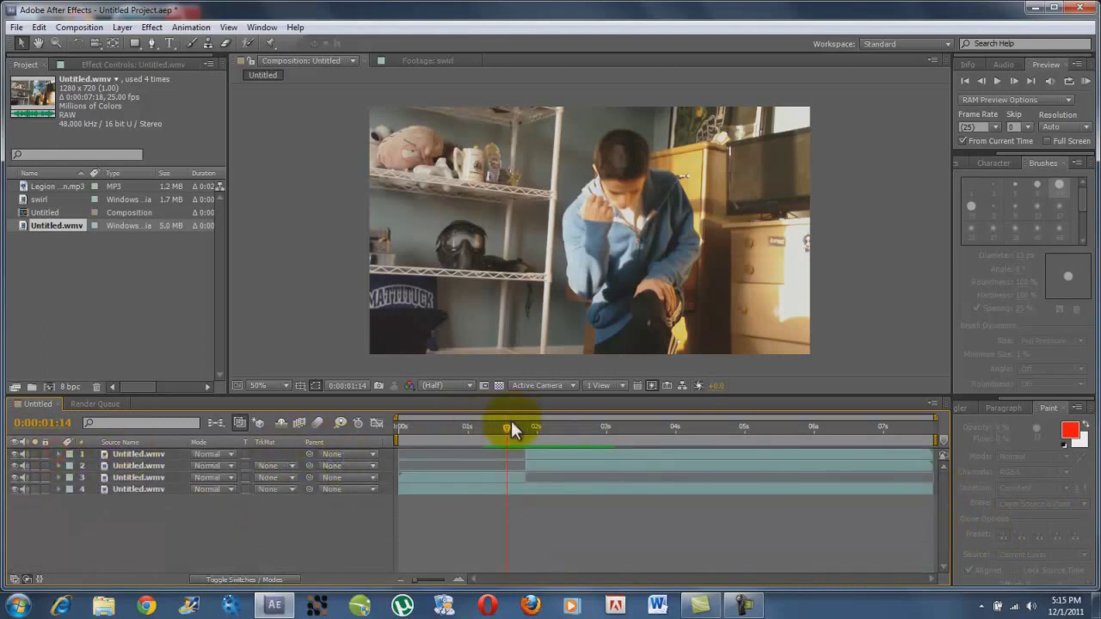
Scrub through the person's fade and settle on frame 0:00:01:21
drag(516, 427, 546, 425)
click(553, 480)
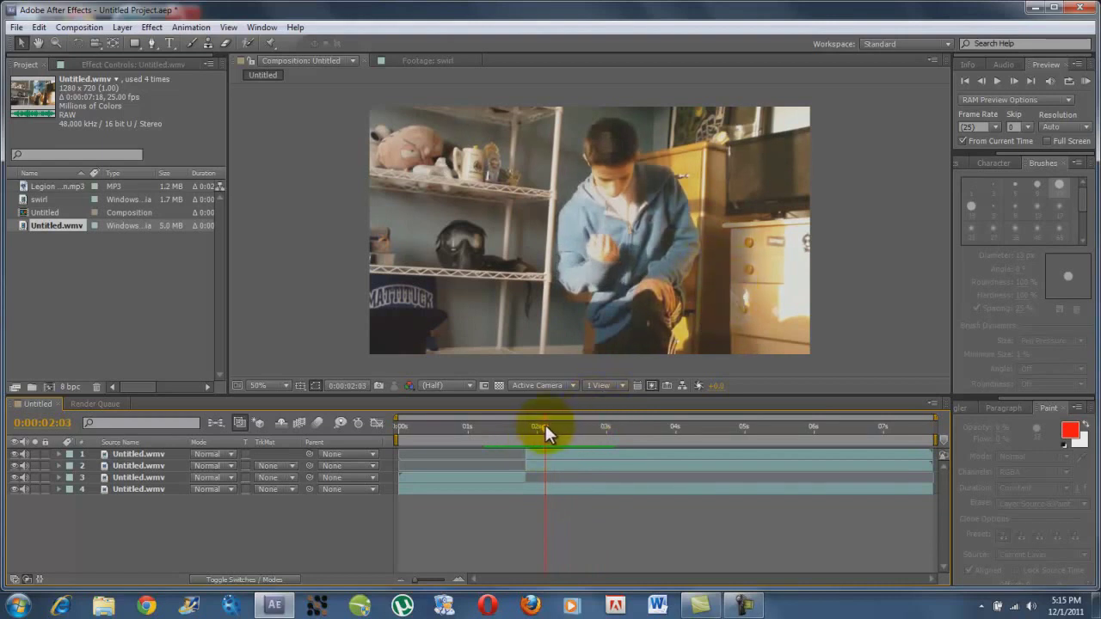
drag(544, 424, 621, 430)
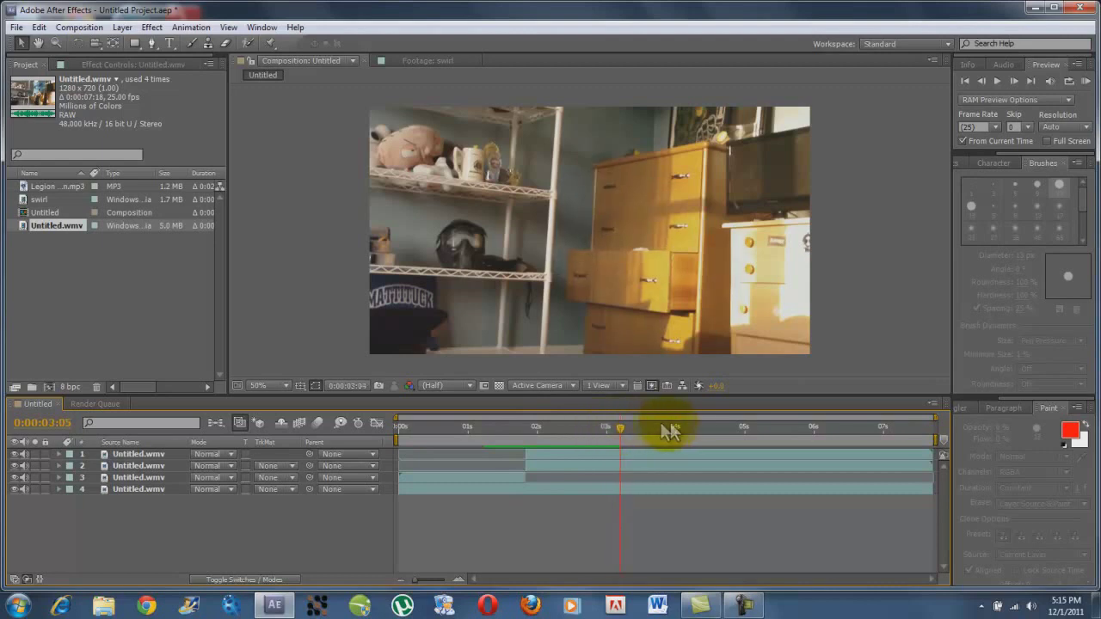
click(689, 425)
click(792, 427)
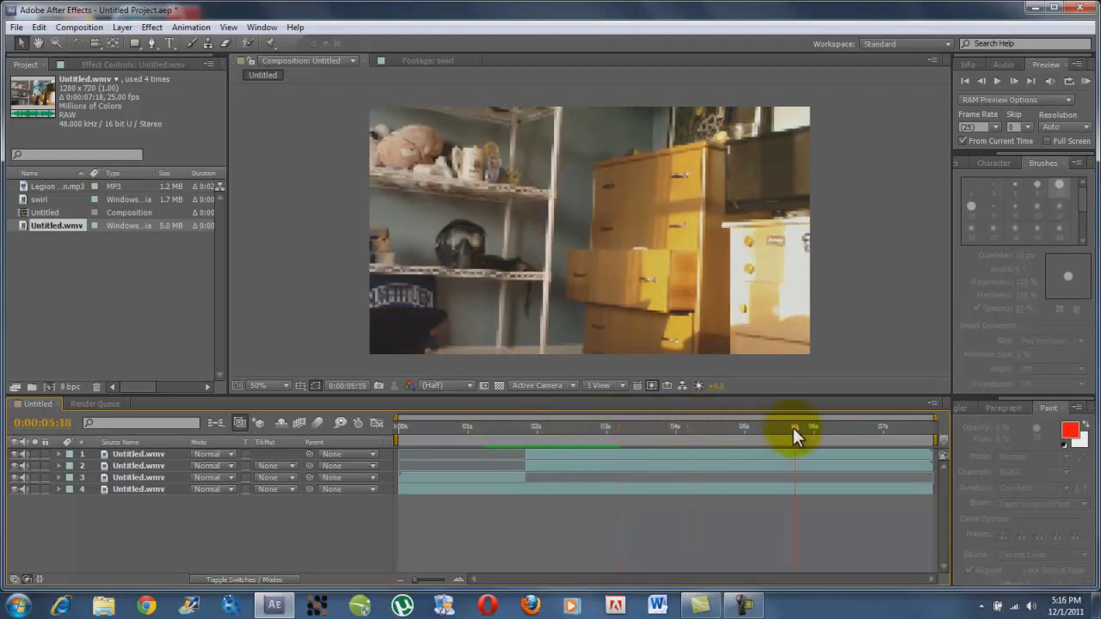
click(725, 427)
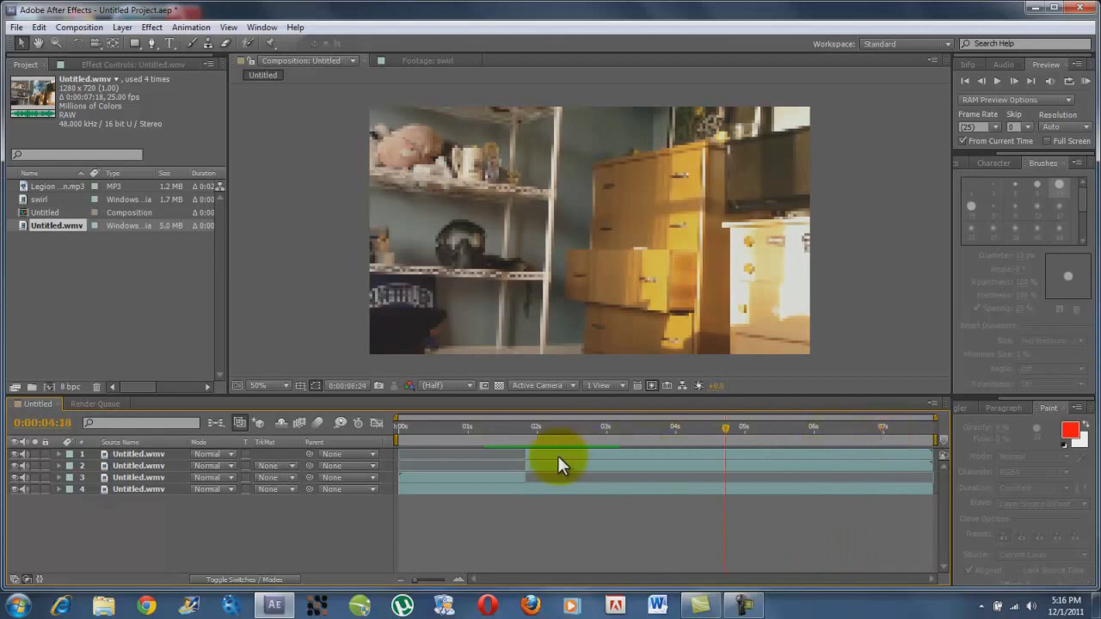
click(526, 456)
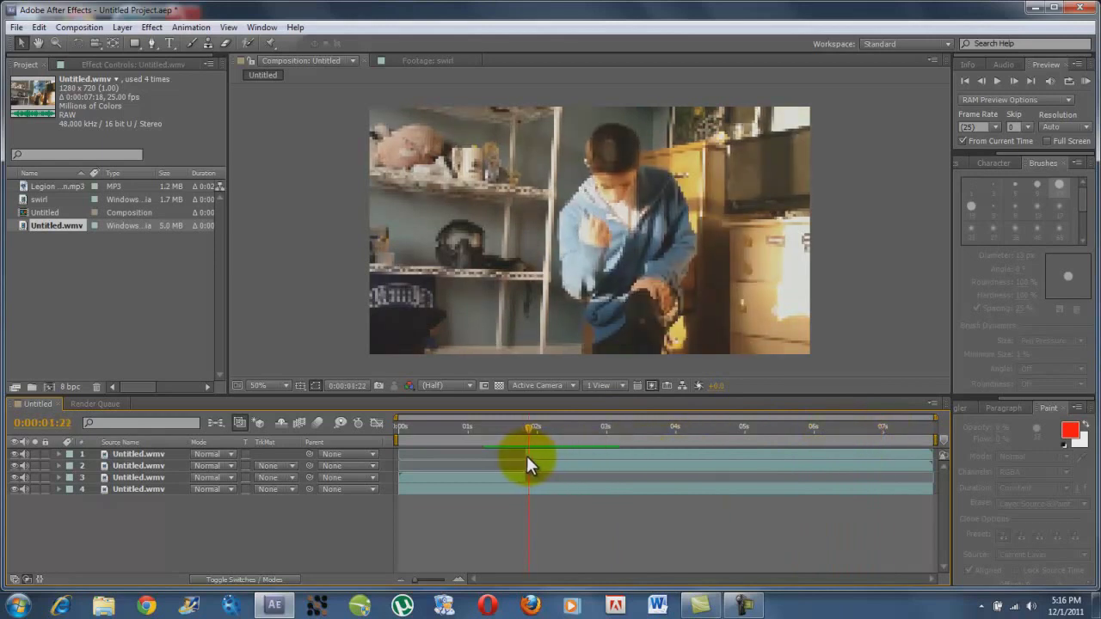
Build the swirl 2 composition from the swirl footage and scrub to about 0:00:01:00
click(42, 198)
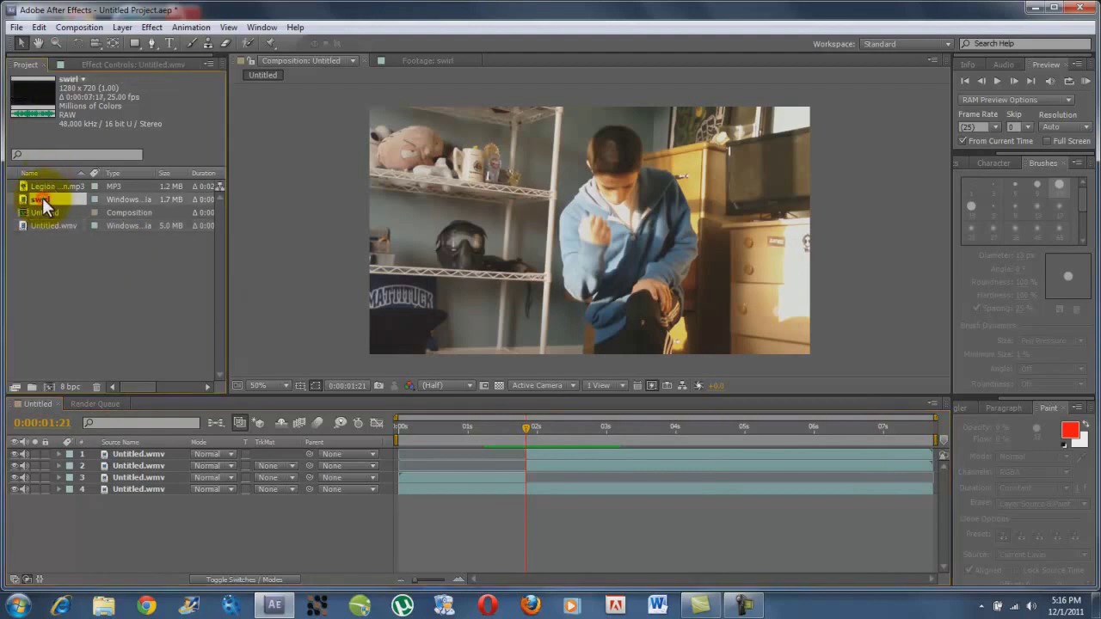
right_click(42, 197)
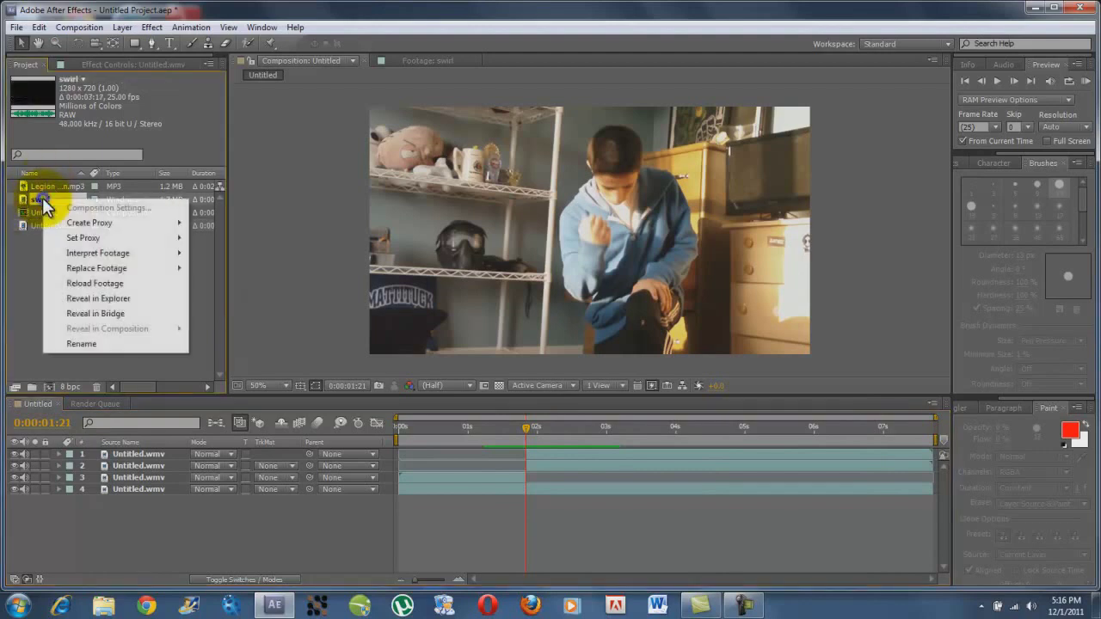
click(22, 271)
click(39, 200)
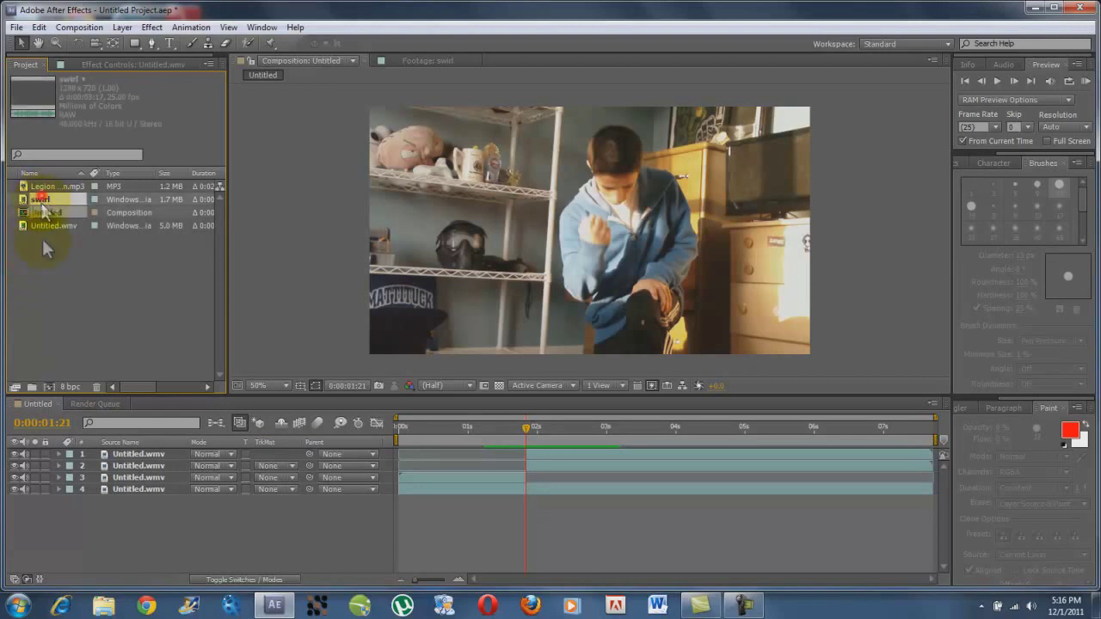
click(49, 387)
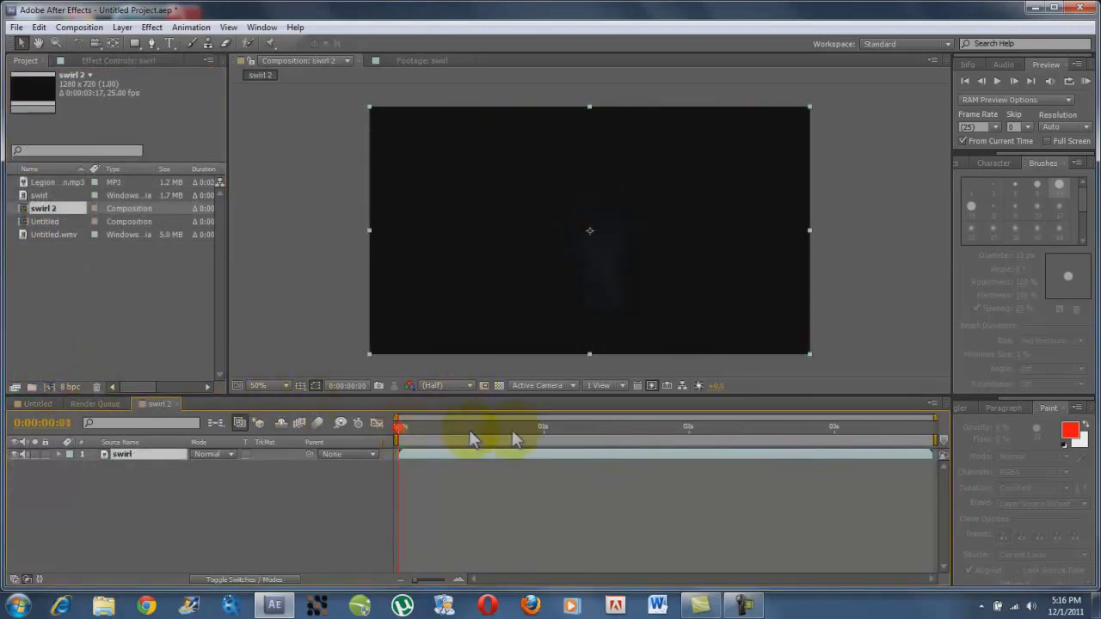
drag(469, 429, 541, 427)
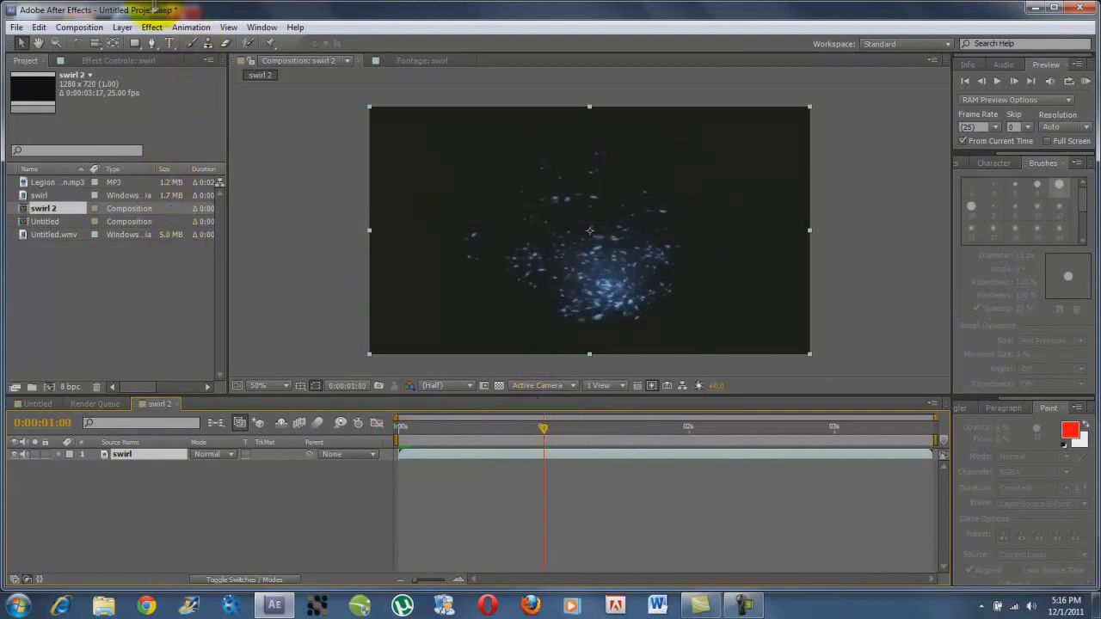
Apply Shift Channels to the swirl layer with Take Alpha From set to Alpha
click(151, 27)
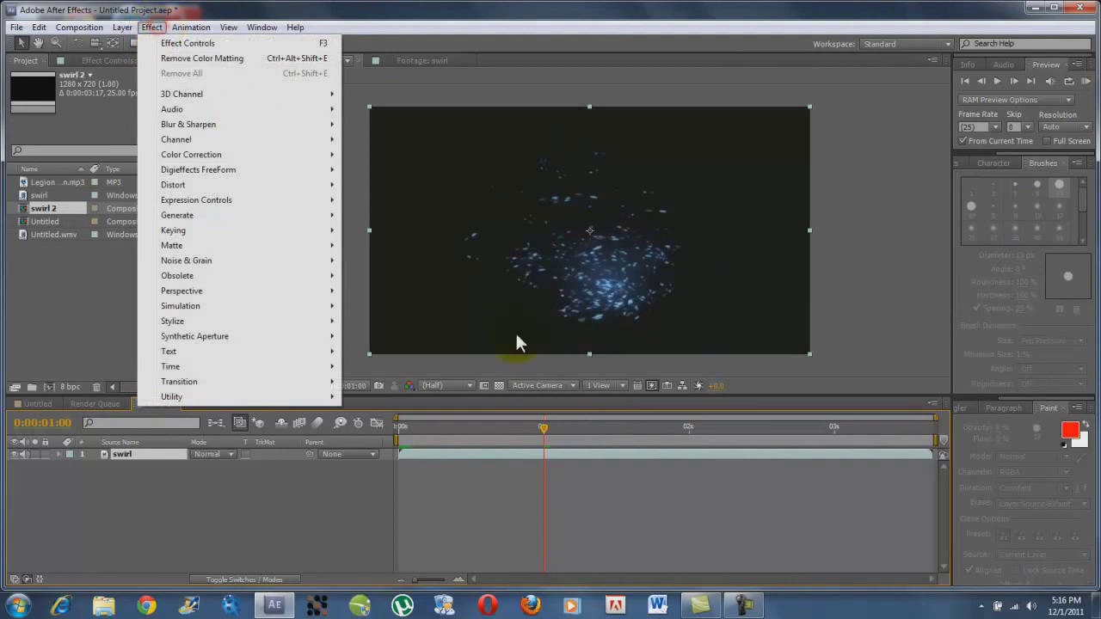
right_click(521, 462)
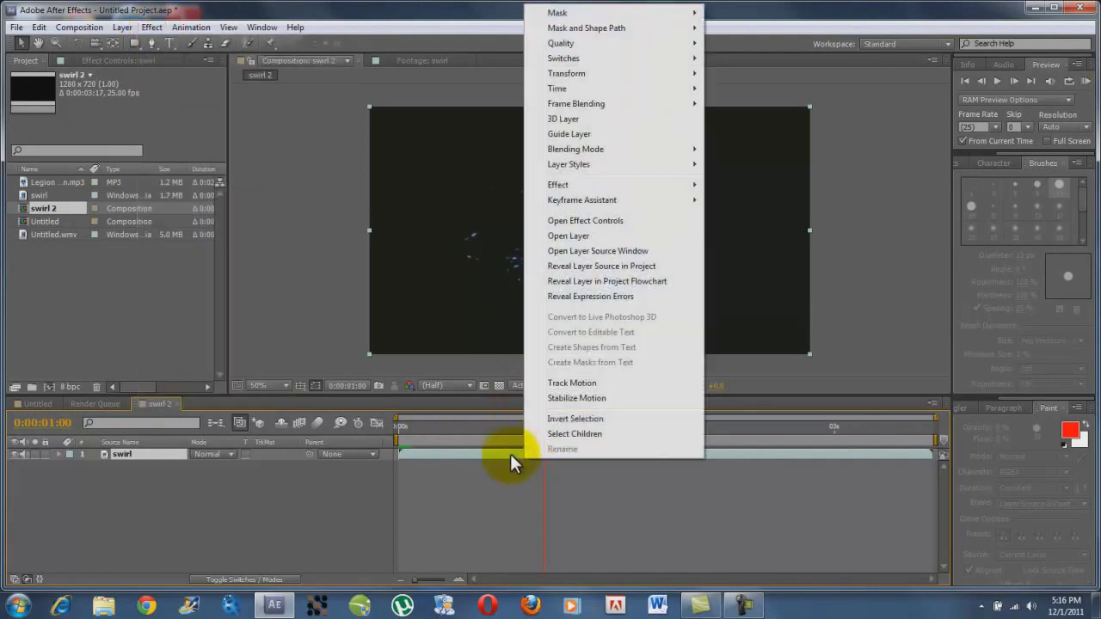
right_click(511, 457)
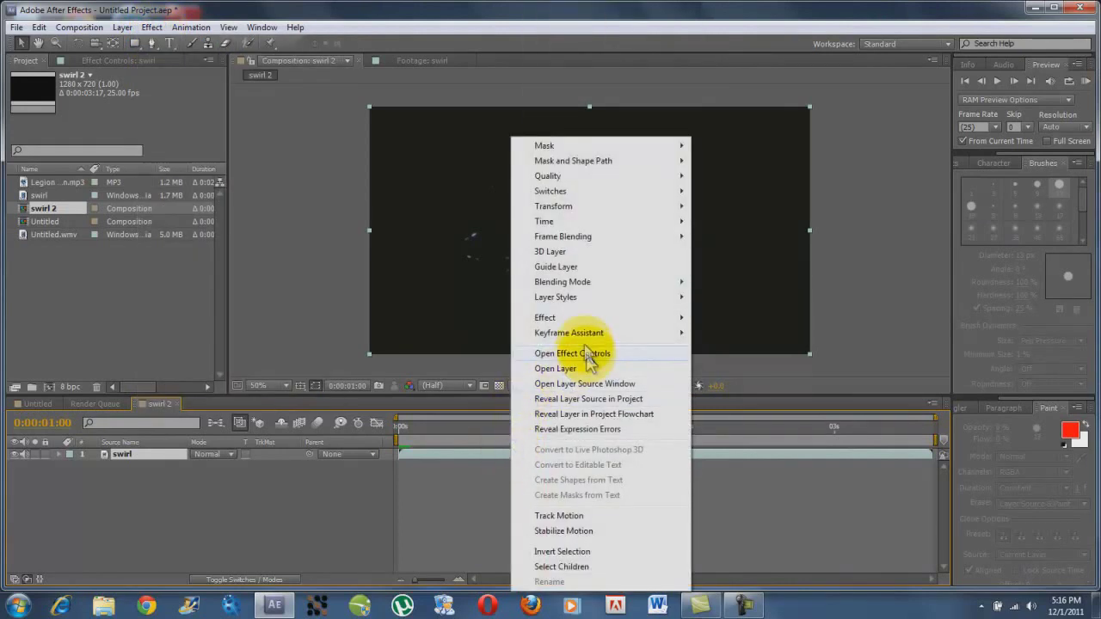
mouse_move(577, 317)
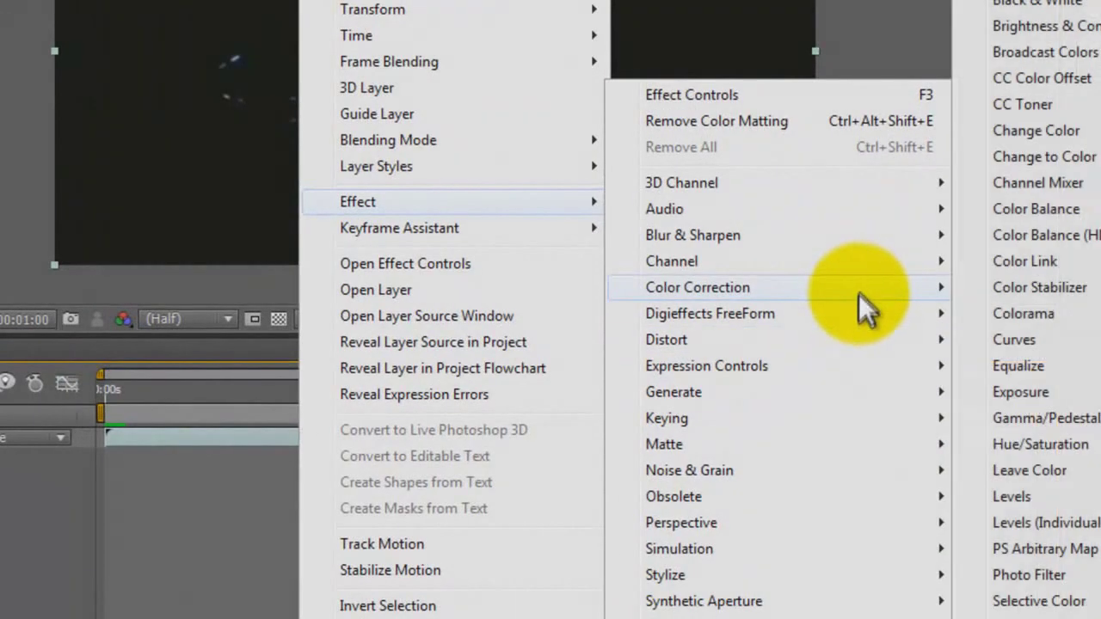
click(848, 269)
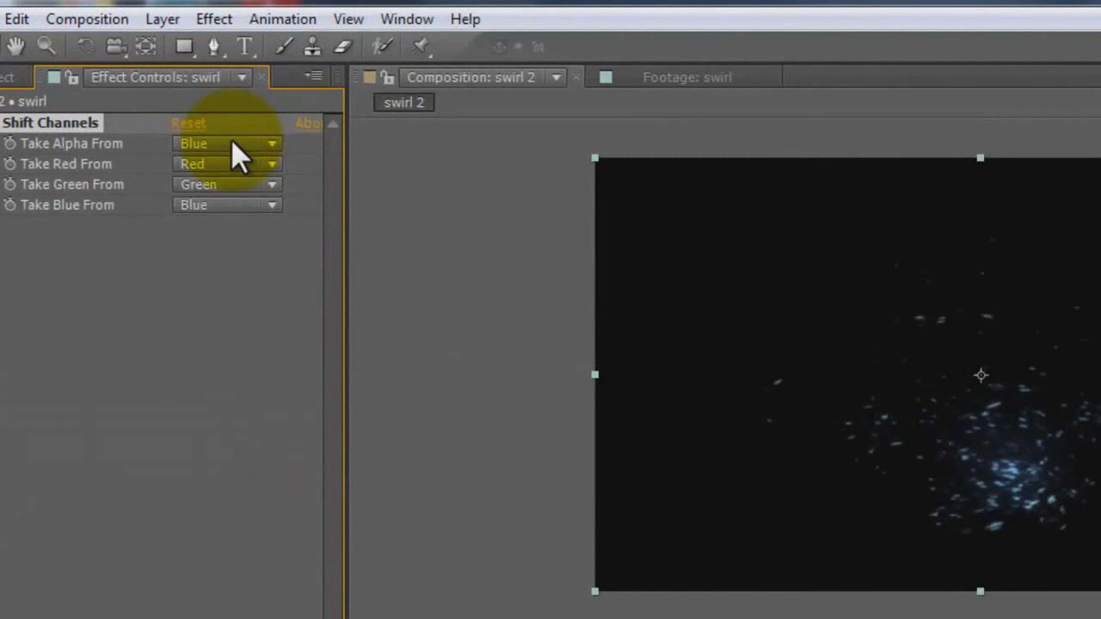
click(232, 144)
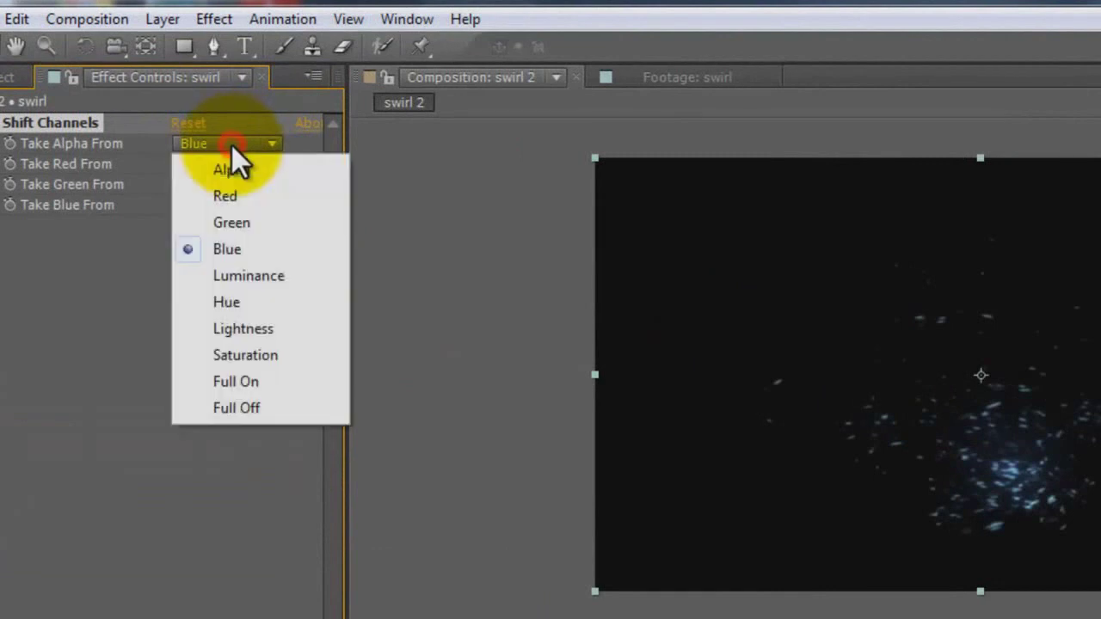
click(232, 173)
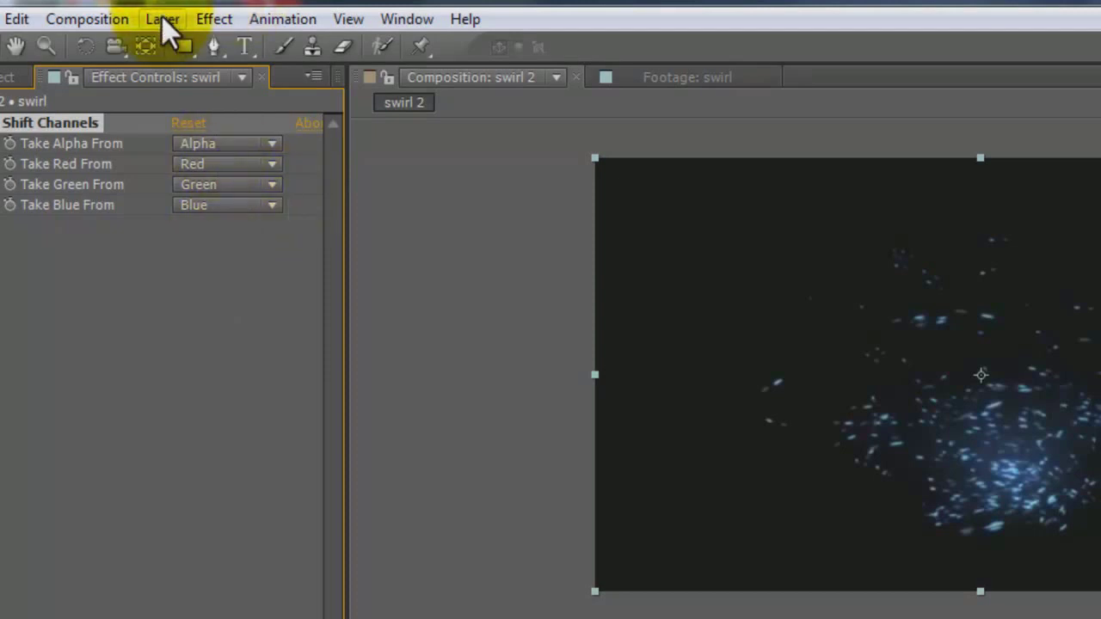
Add the Remove Color Matting effect to the swirl layer
click(203, 20)
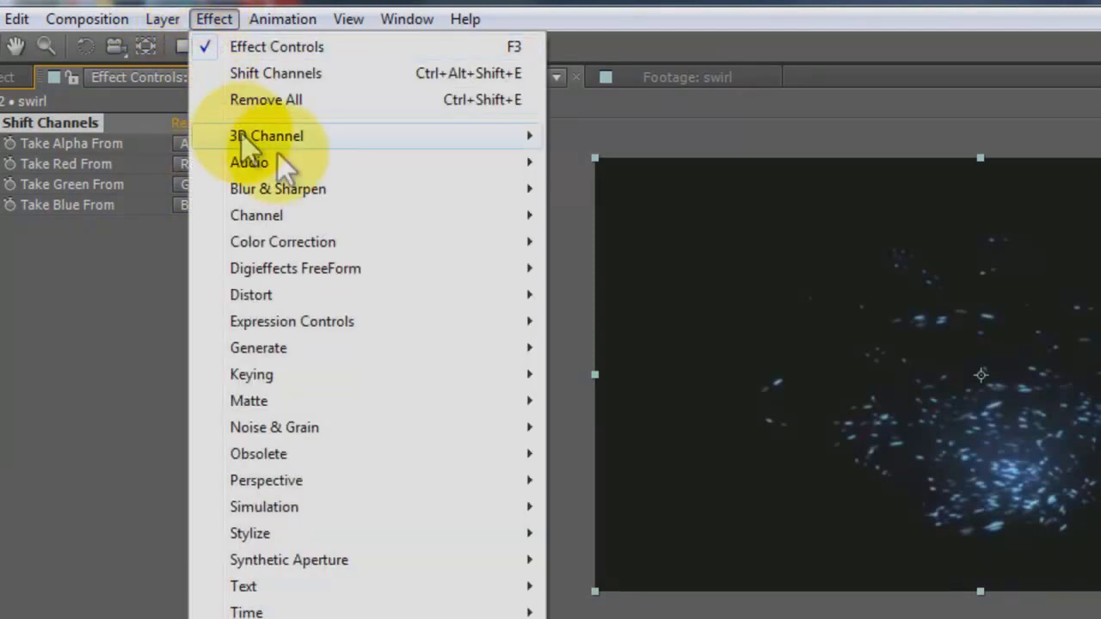
mouse_move(368, 215)
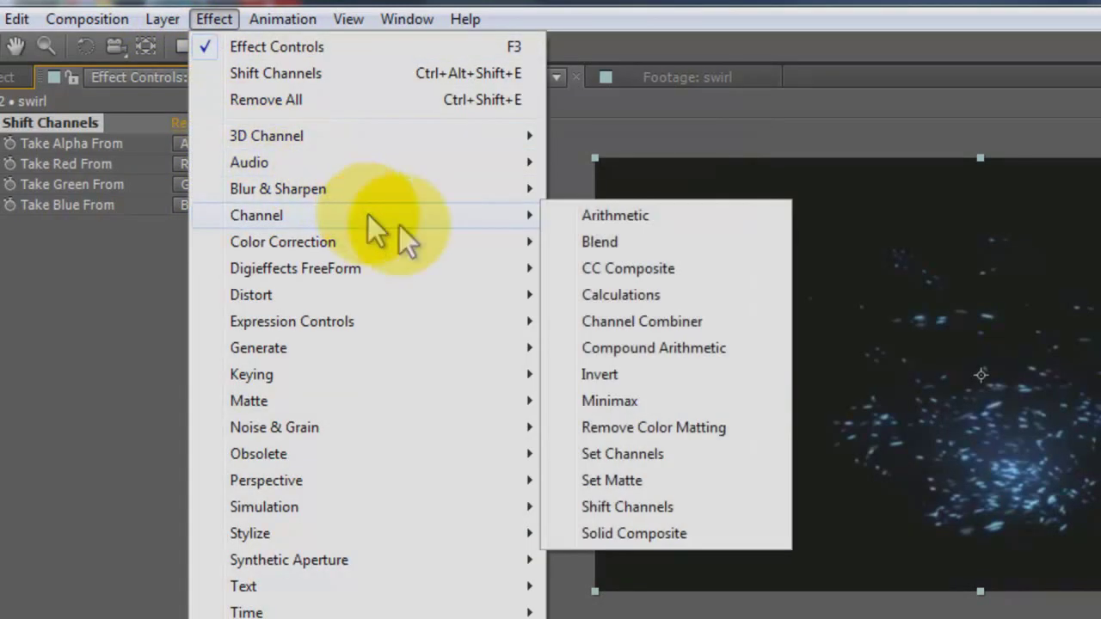
click(662, 431)
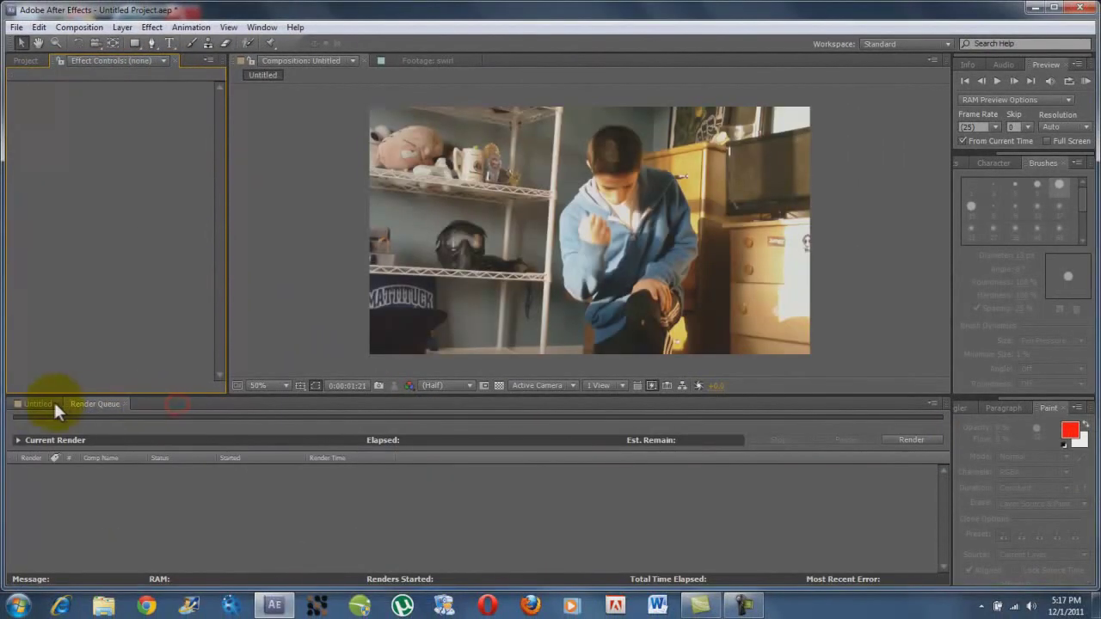
Place swirl 2 in the Untitled timeline near 1.7 s and set its blend mode to Add
click(38, 403)
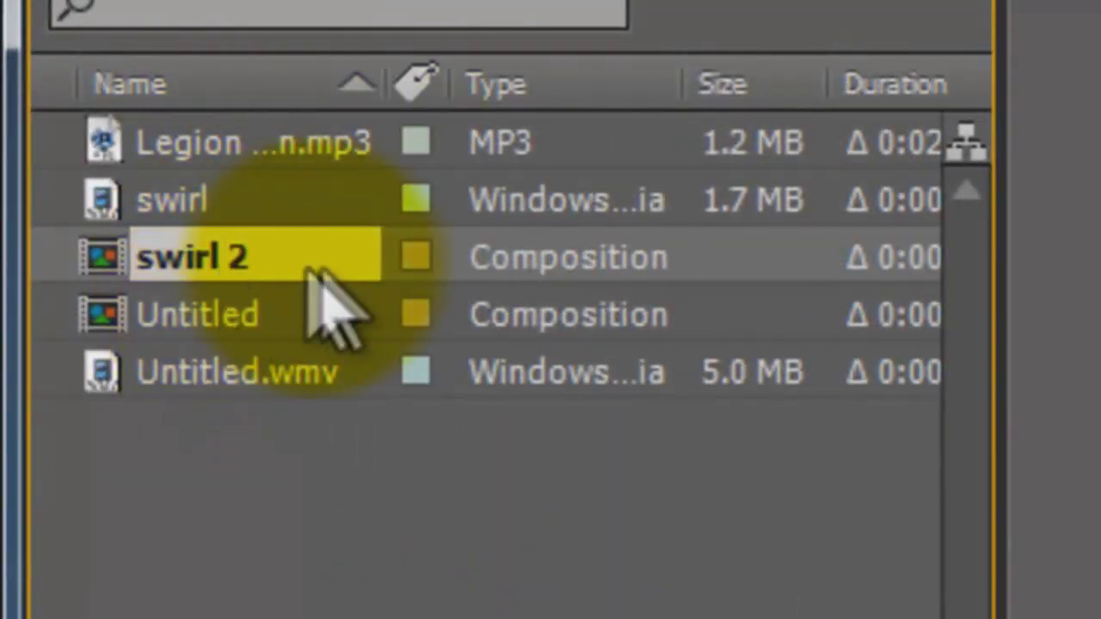
click(220, 244)
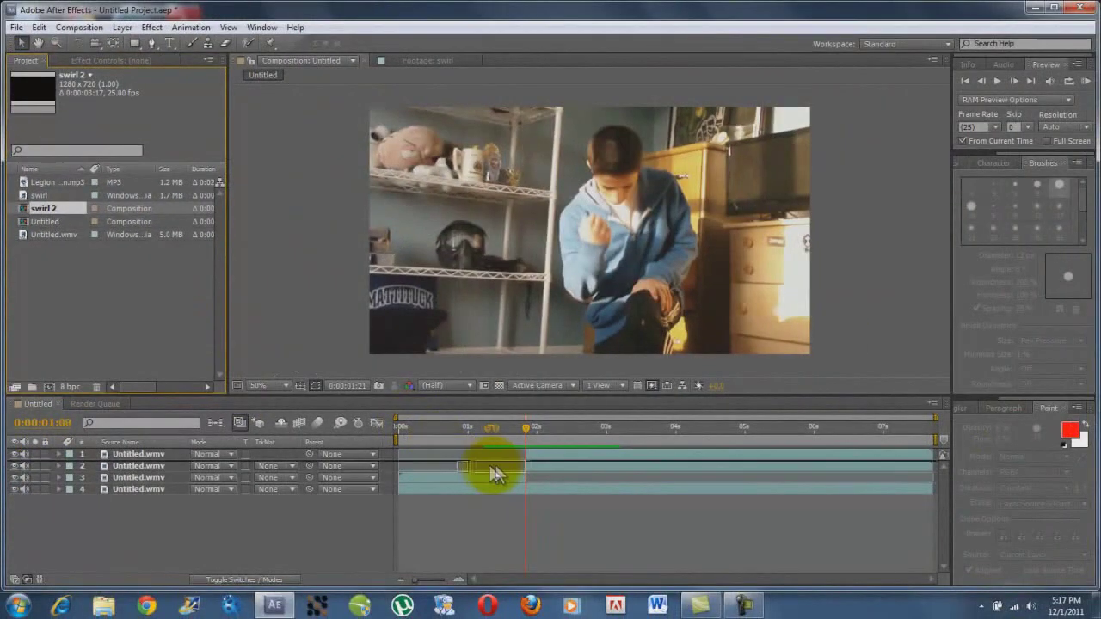
drag(515, 460, 517, 457)
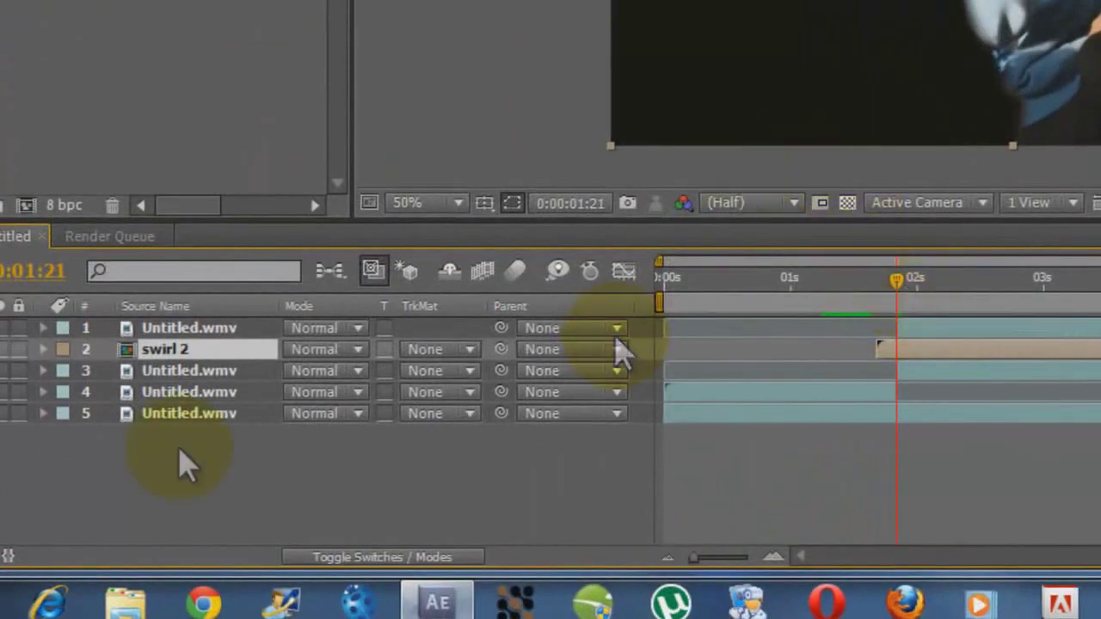
click(320, 355)
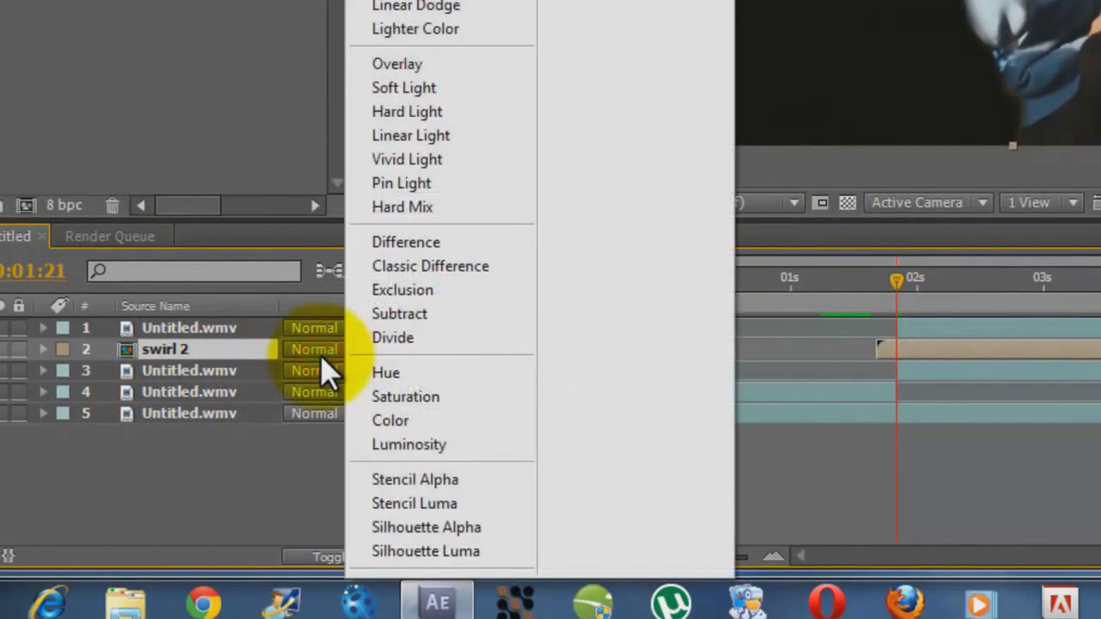
click(232, 456)
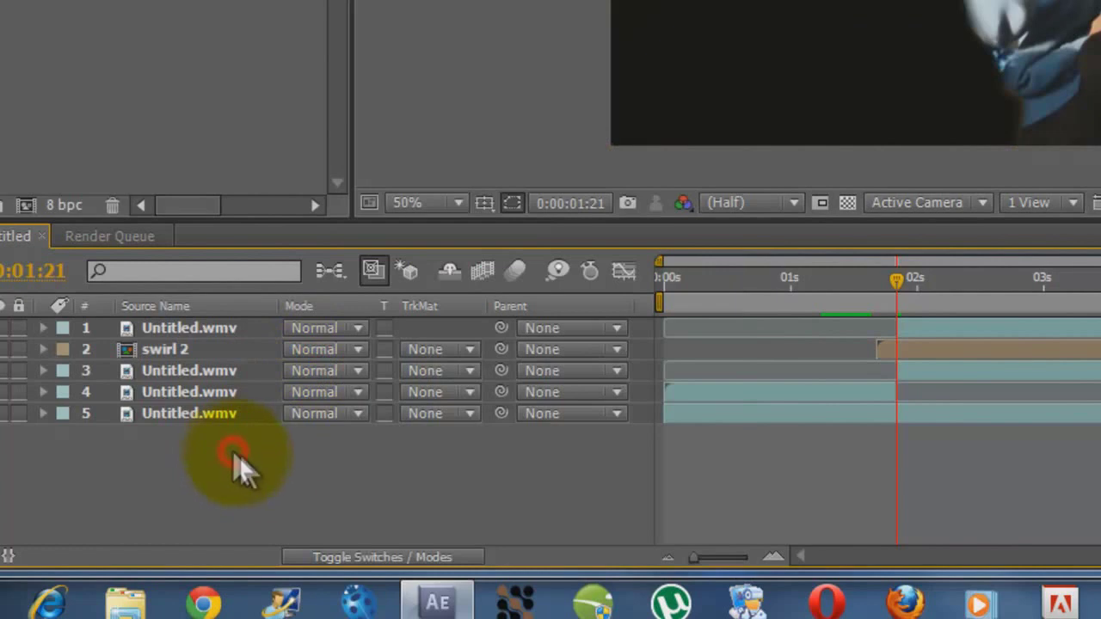
click(334, 554)
click(334, 555)
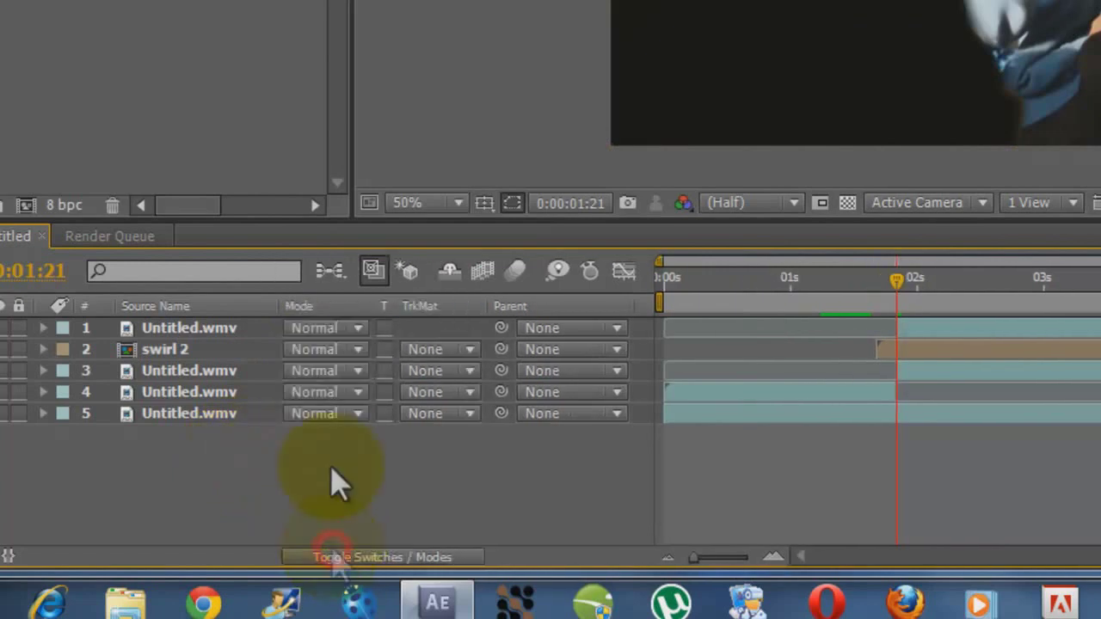
click(326, 353)
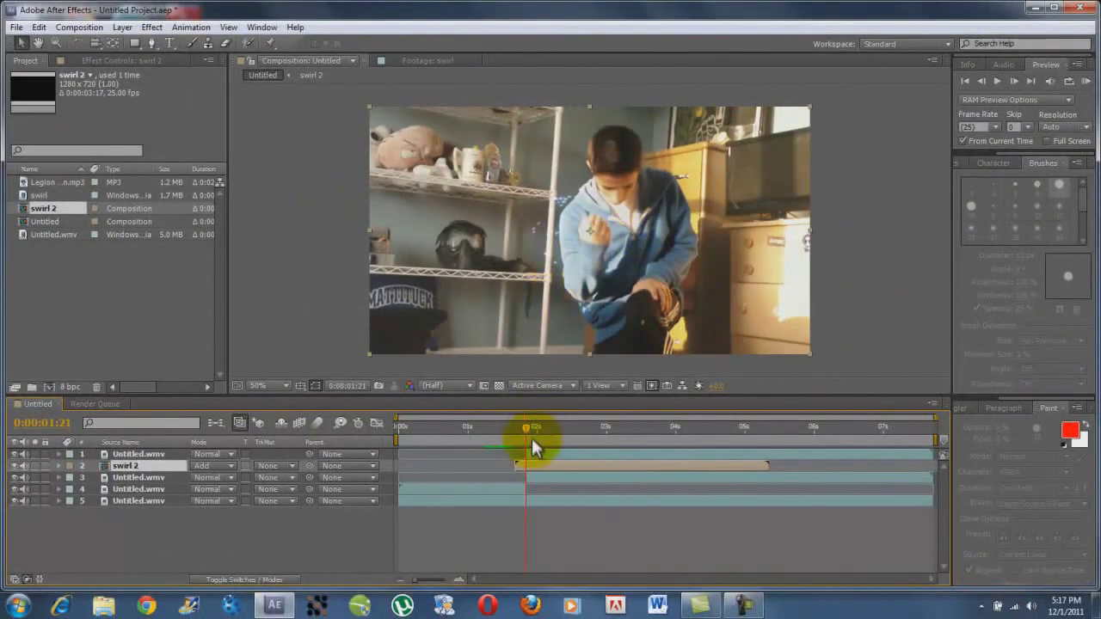
Scale the swirl 2 layer up to about 154% and check it at 0:00:02:02
drag(531, 436, 522, 429)
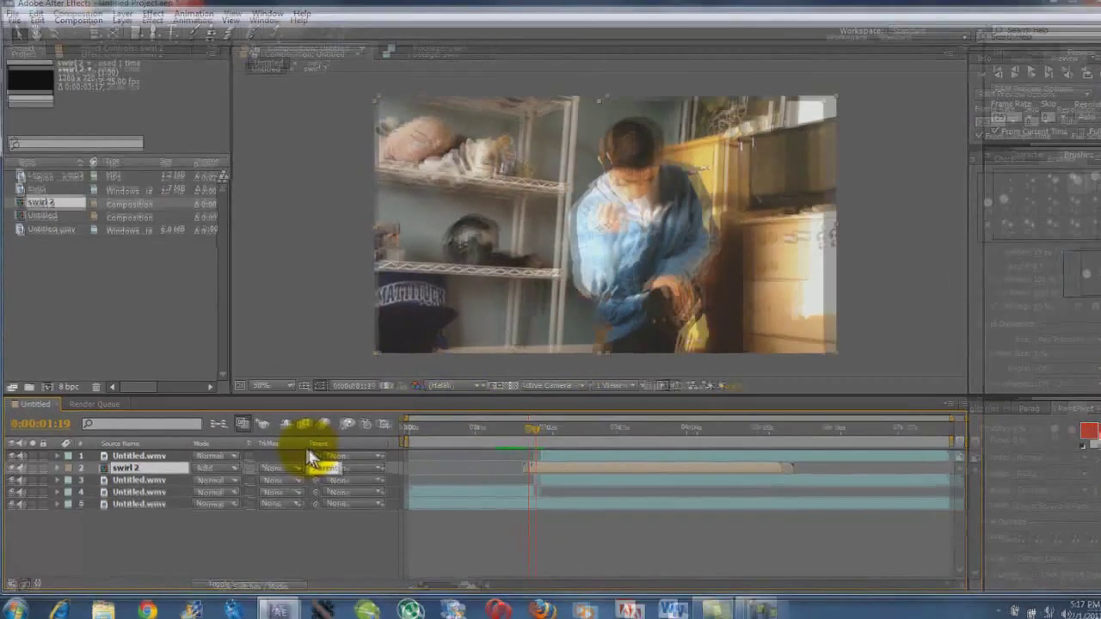
key(s)
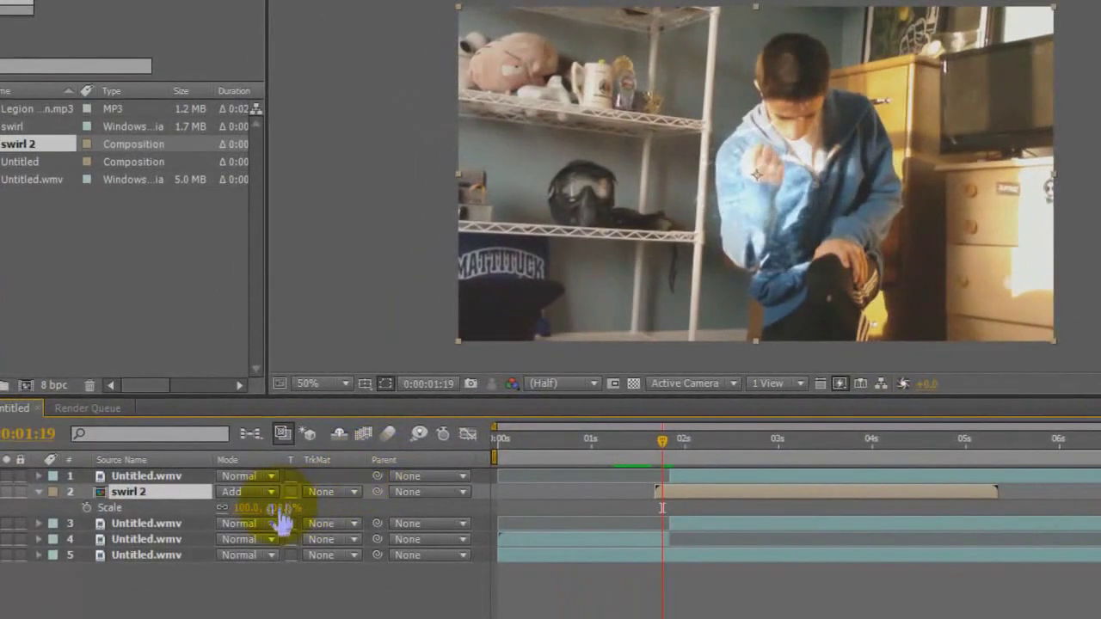
drag(280, 508, 312, 506)
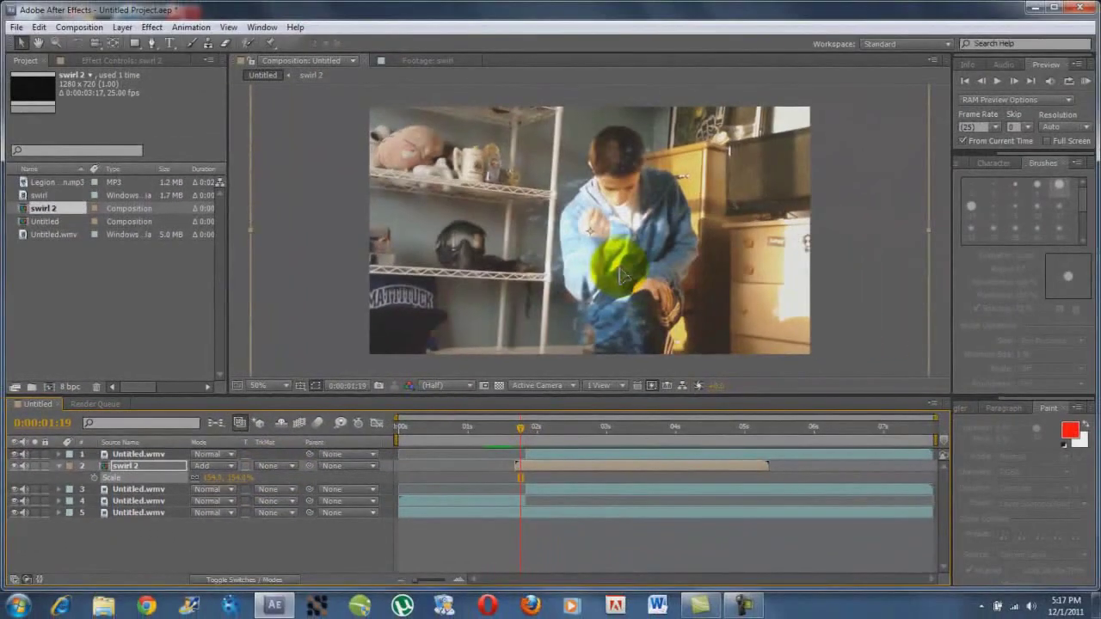
drag(520, 424, 568, 431)
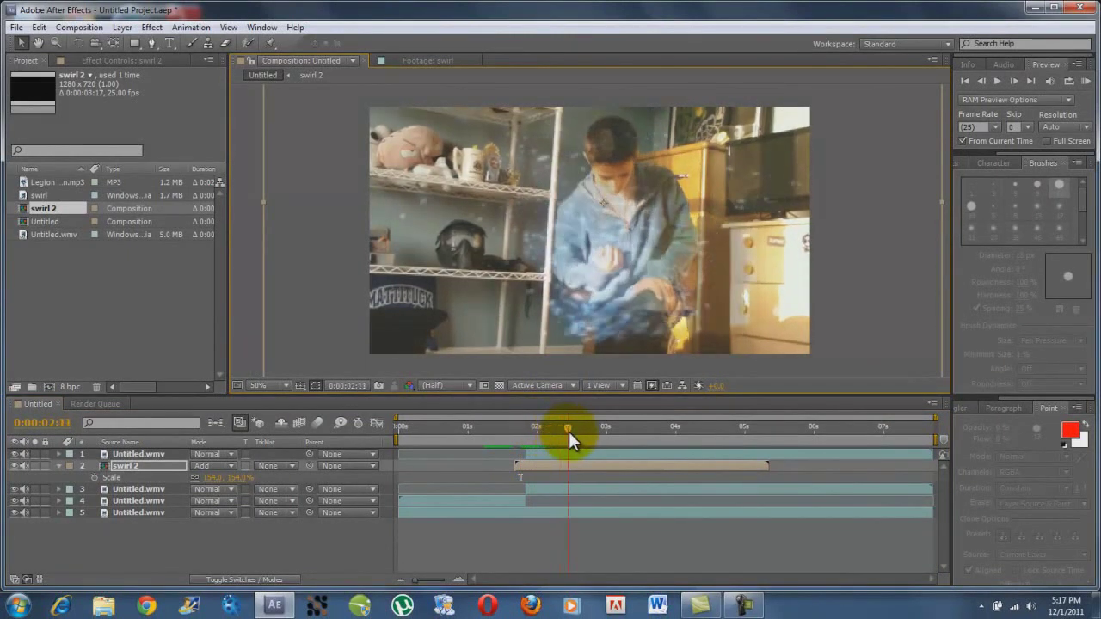
click(608, 282)
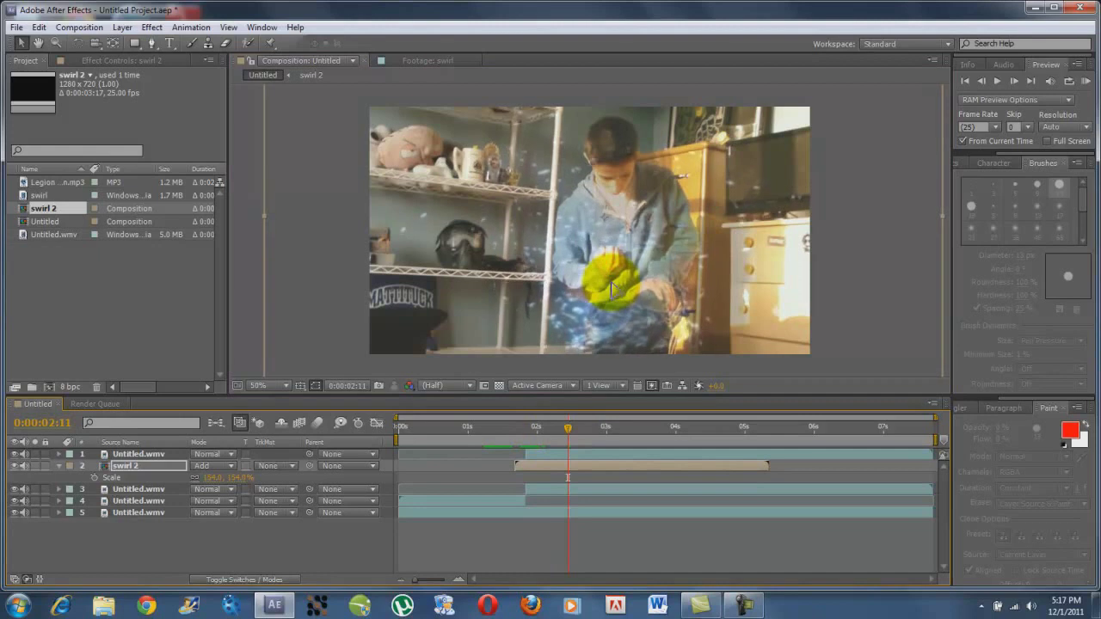
drag(564, 423, 509, 431)
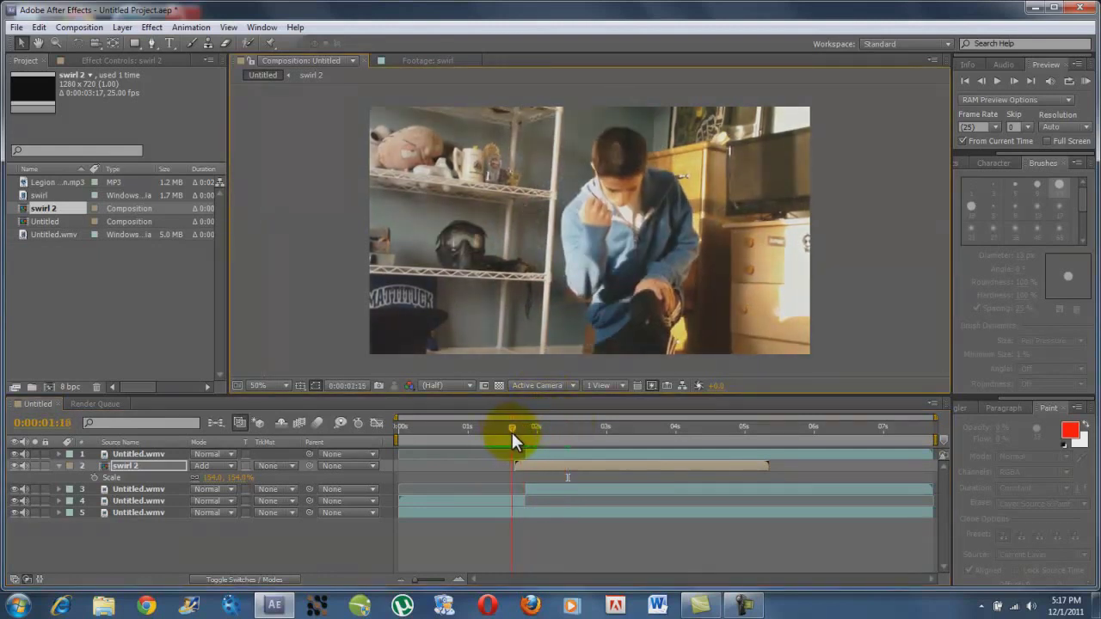
click(57, 465)
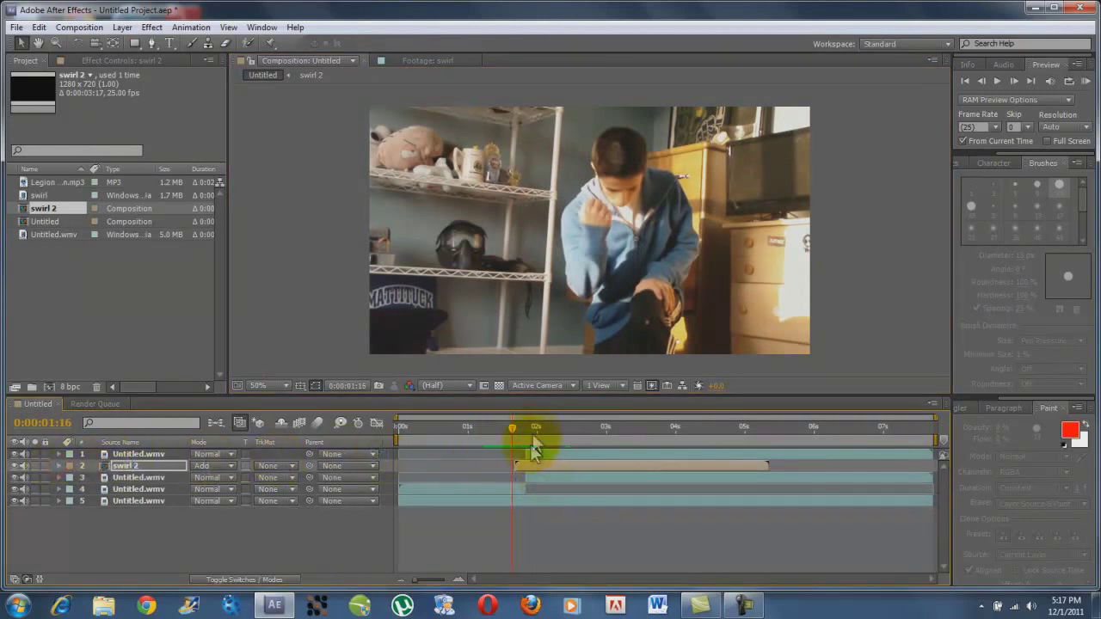
Scrub through the timeline to check the swirl burst lands as the person fades out
drag(512, 423, 565, 462)
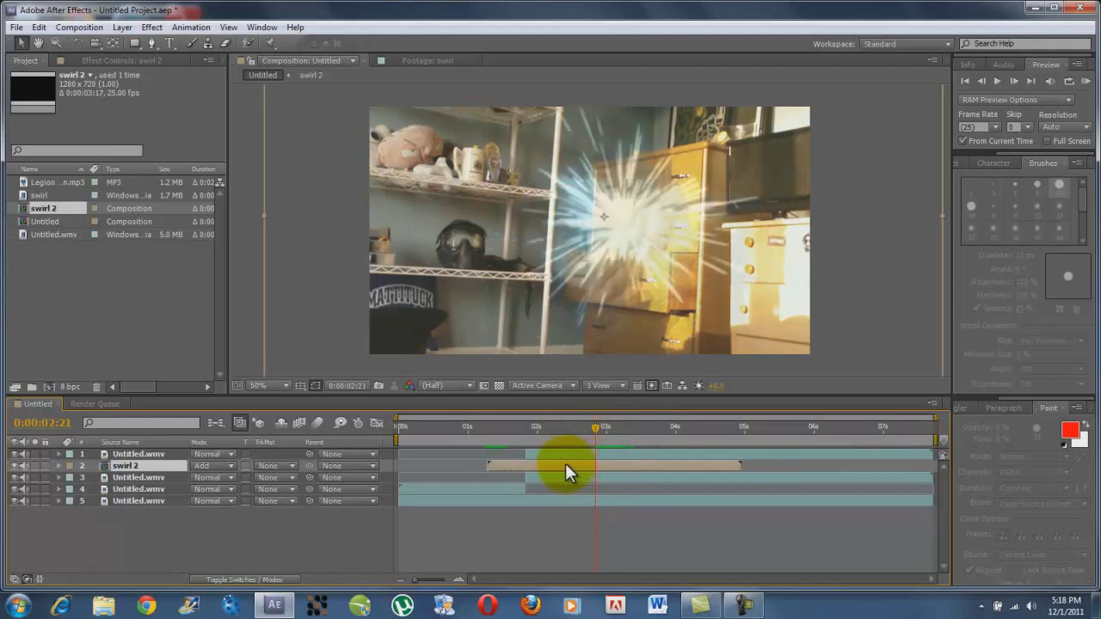
drag(595, 427, 487, 467)
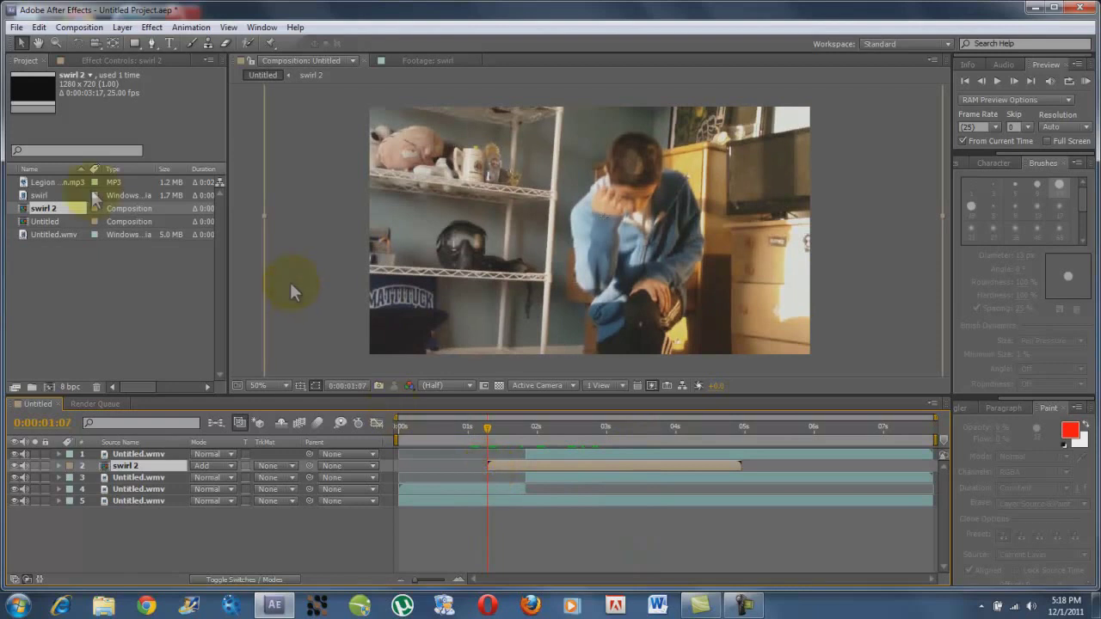
Add the Legion sound-design MP3 as the bottom layer of the composition
drag(27, 186, 548, 567)
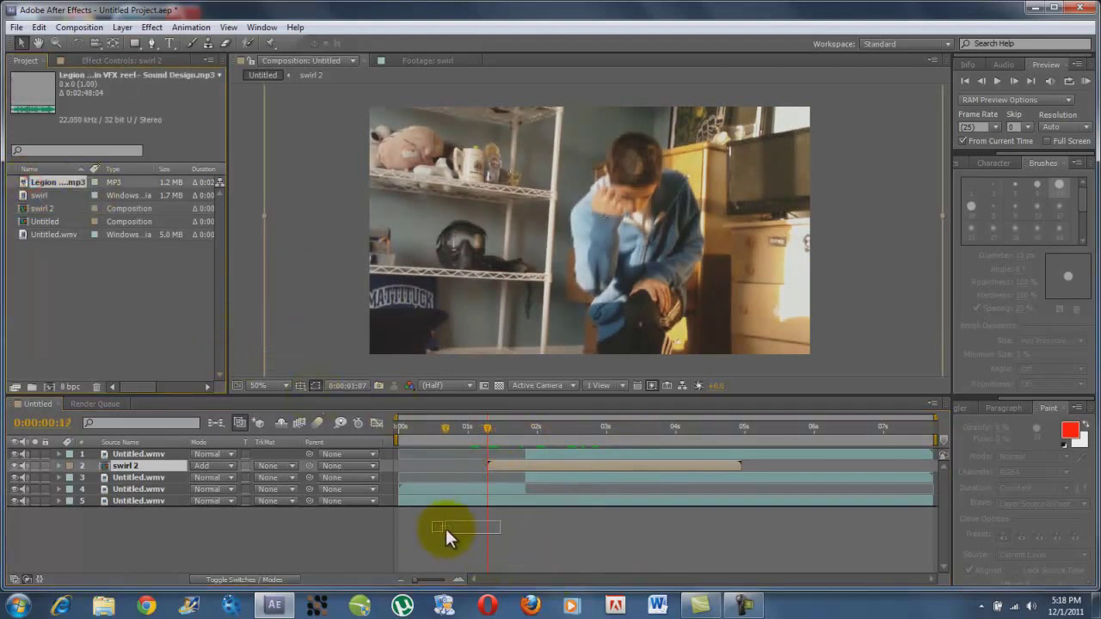
drag(379, 515, 399, 519)
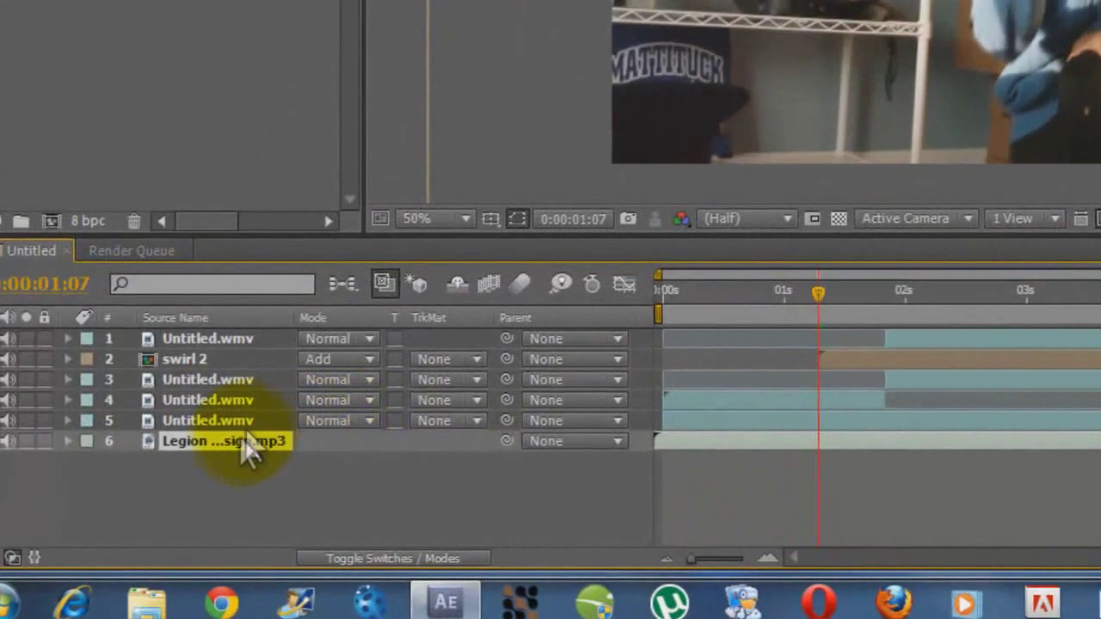
click(155, 513)
drag(256, 330, 231, 453)
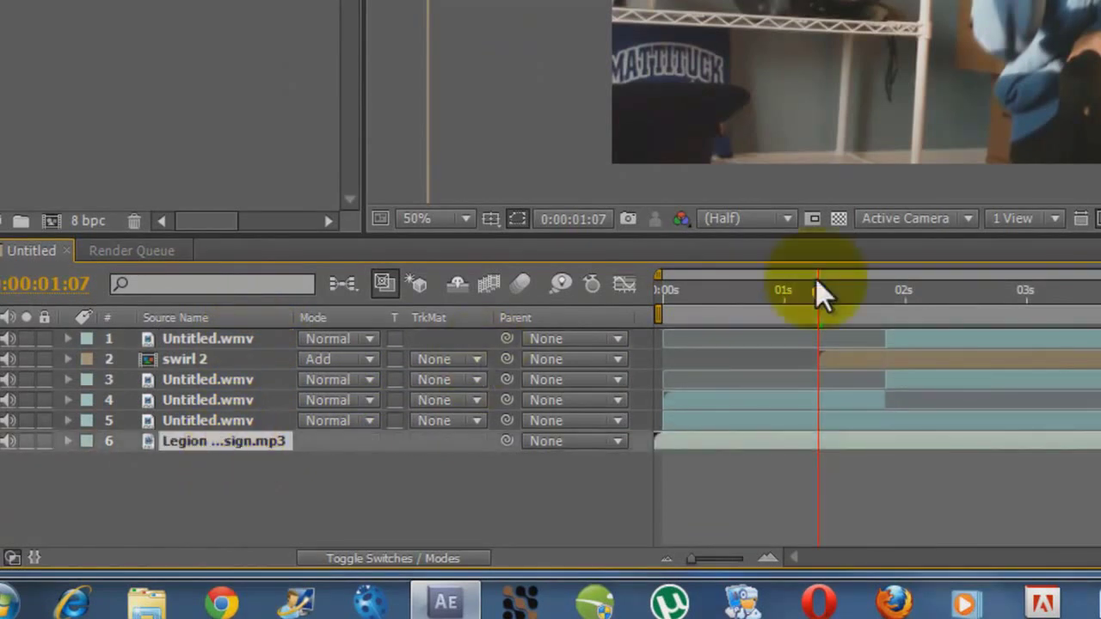
click(672, 443)
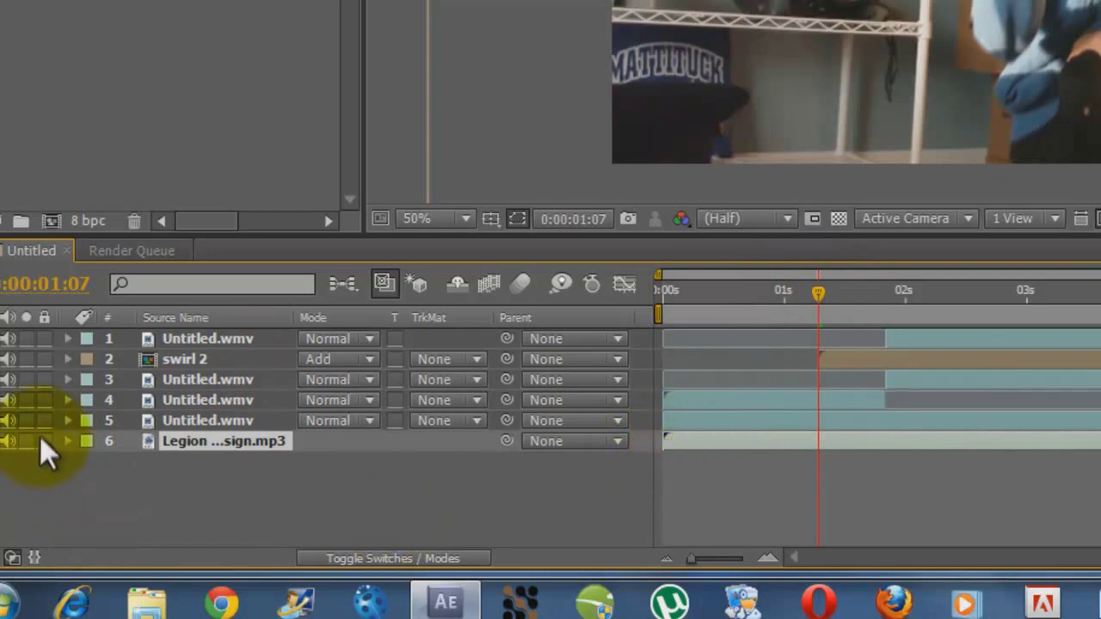
Show the Legion audio layer's waveform under Audio > Waveform
click(68, 441)
click(88, 461)
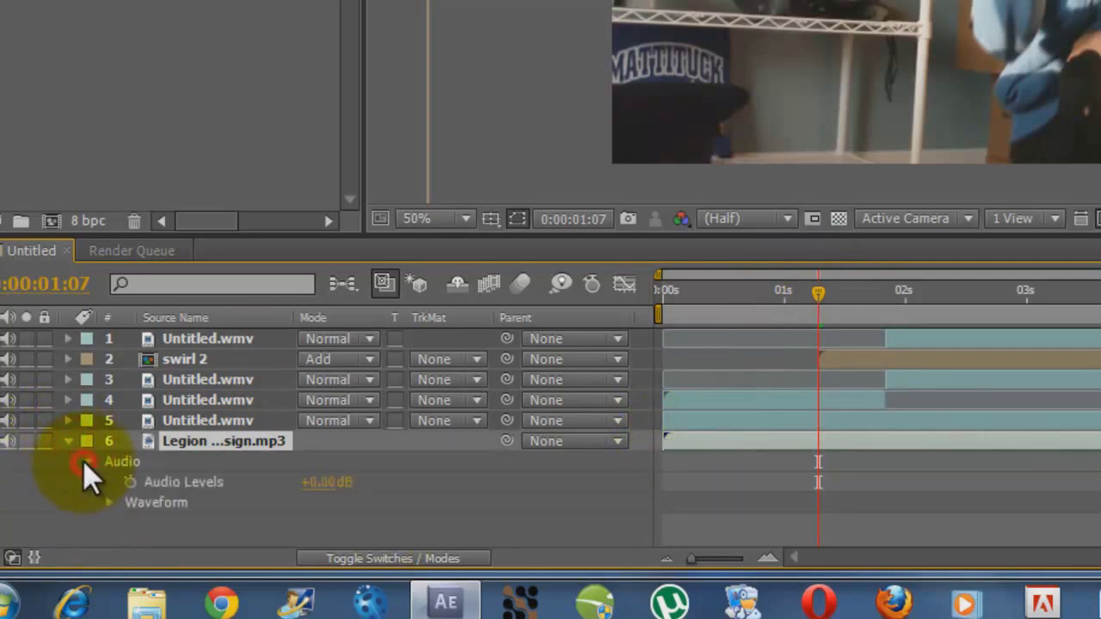
click(108, 503)
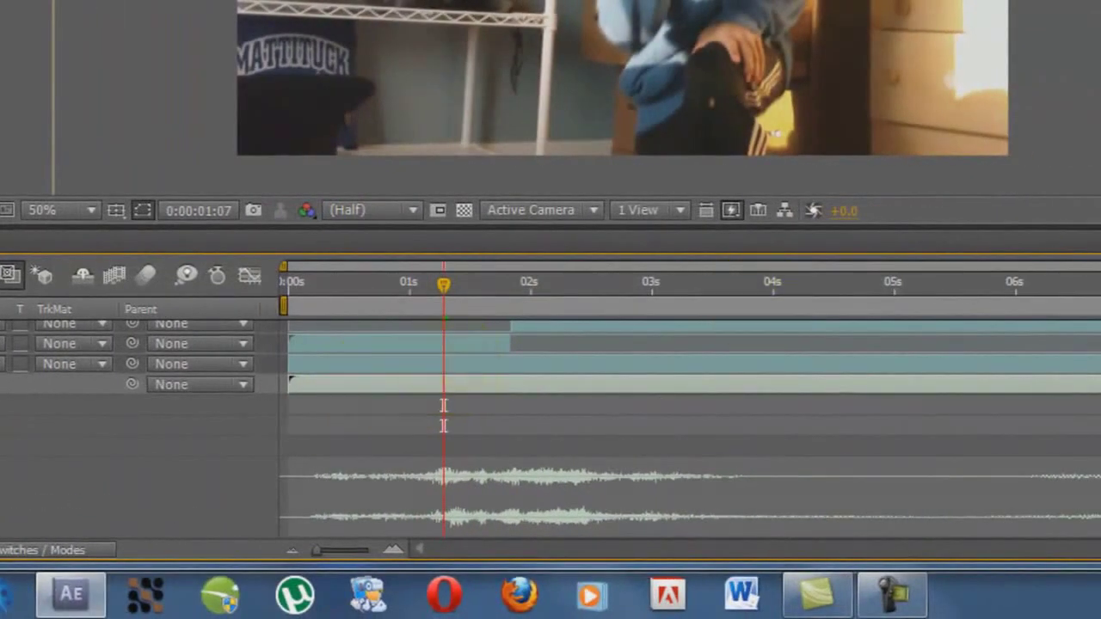
scroll(551, 361, up, 3)
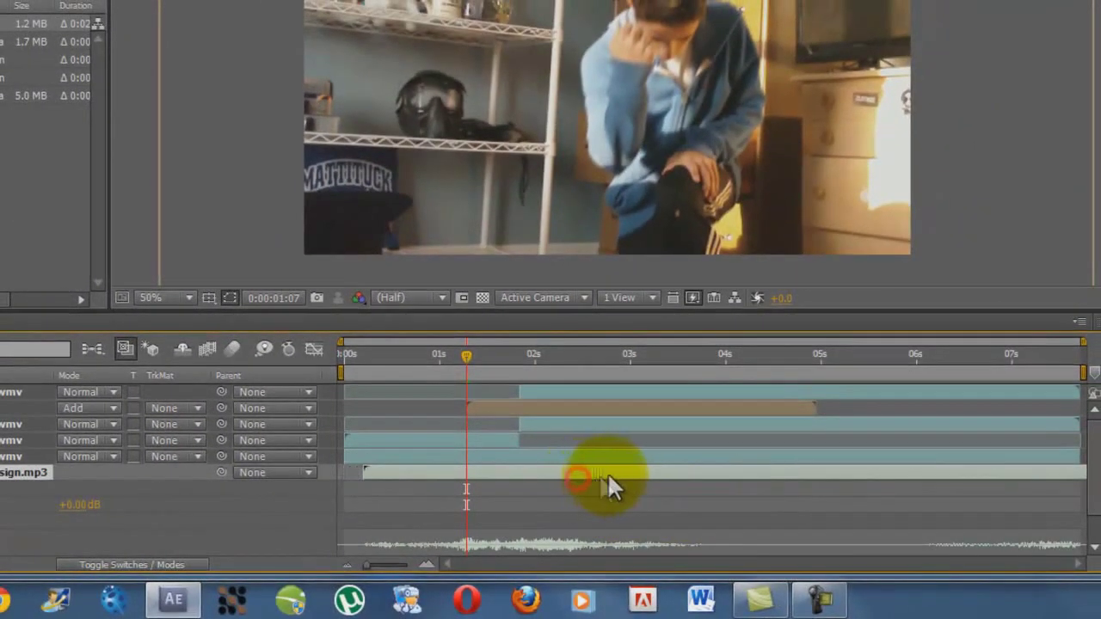
Shift the Legion sound layer to begin just after 1 second and preview the burst with audio
drag(607, 472, 700, 463)
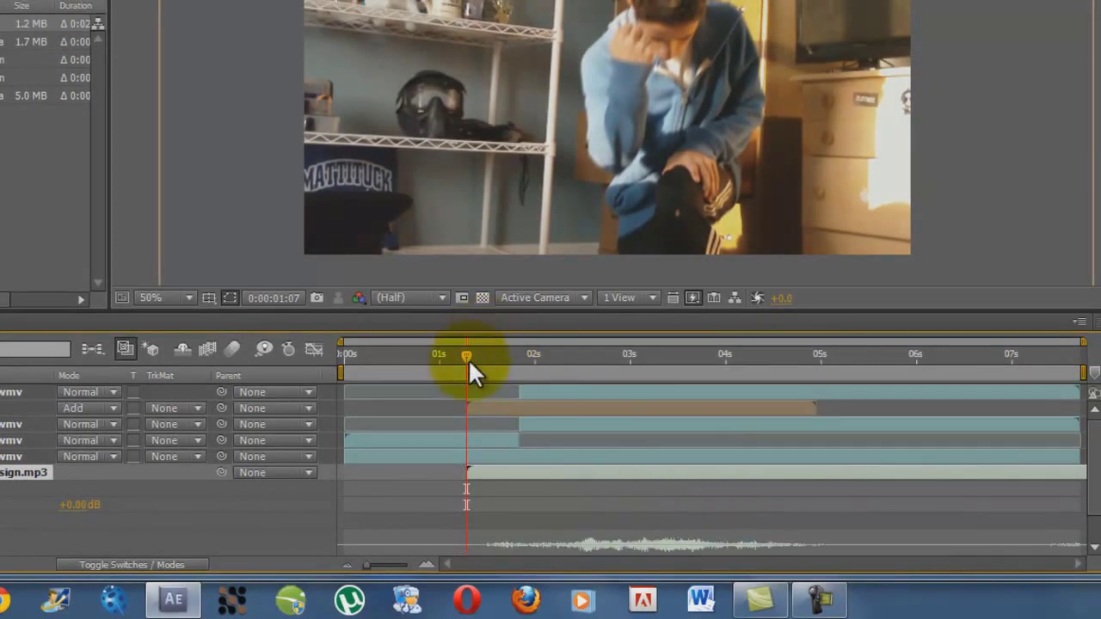
drag(474, 361, 461, 412)
key(space)
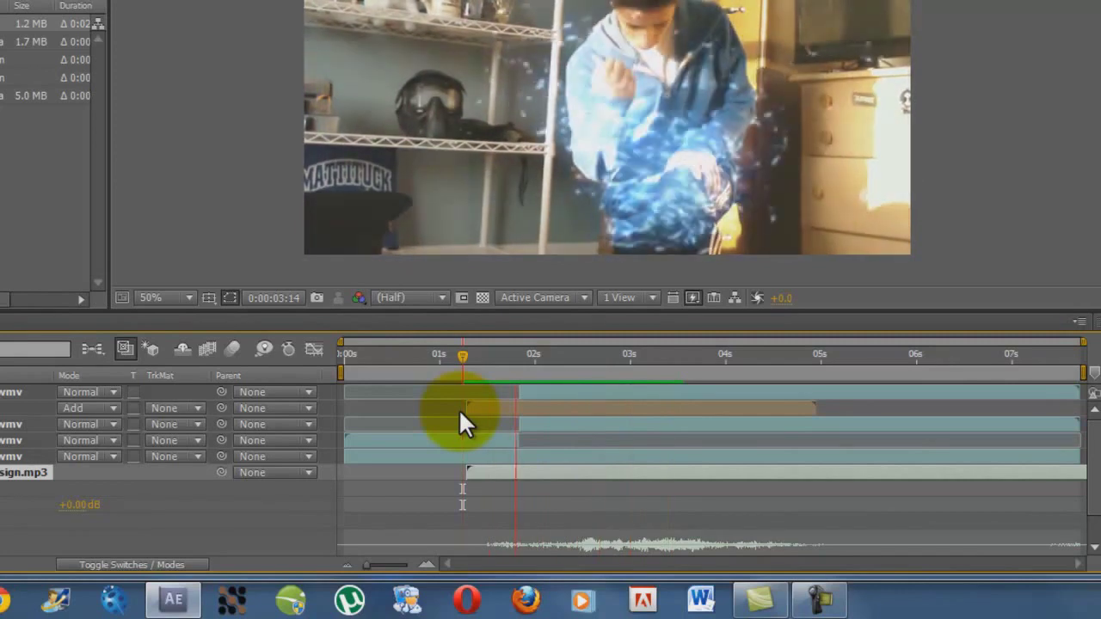
click(460, 411)
Scrub back and forth through the burst to check sync, then set the time to 0:00:05:06
click(483, 467)
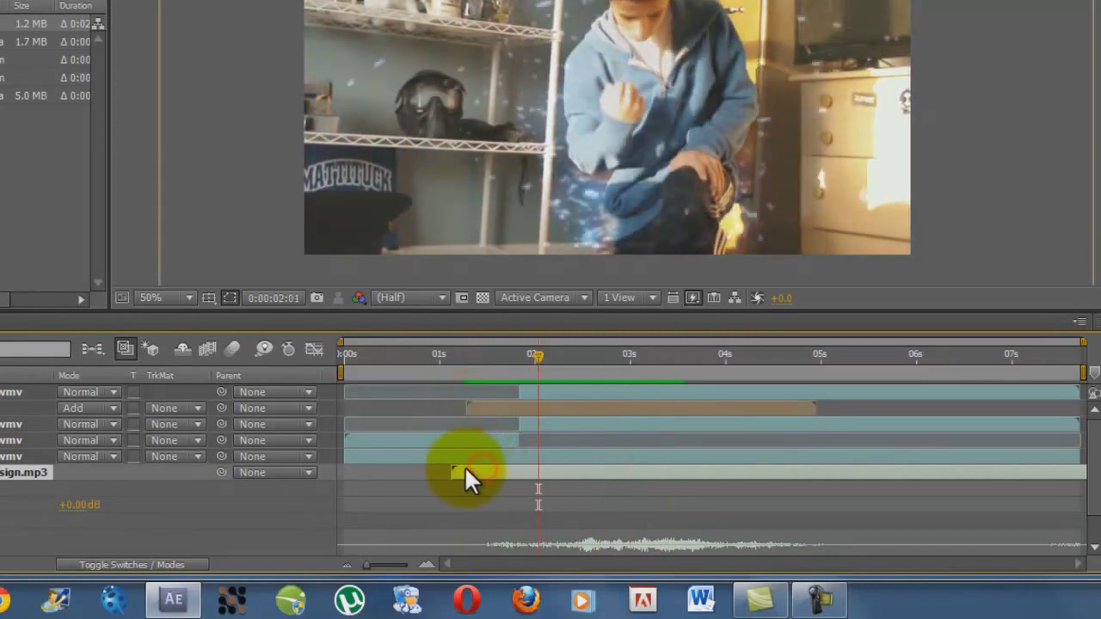
drag(534, 354, 574, 376)
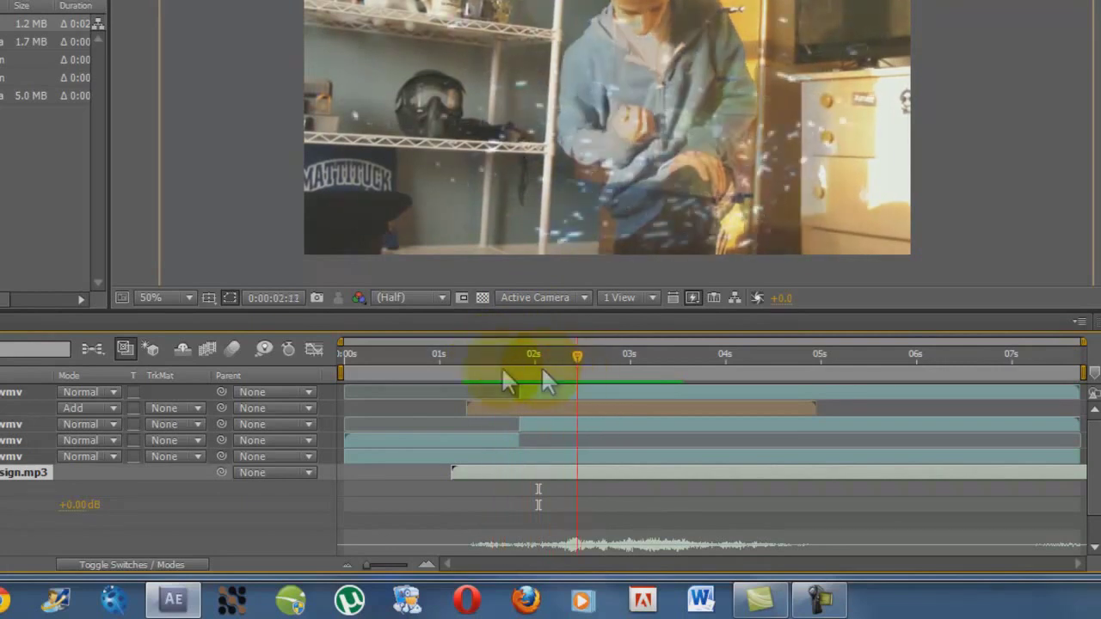
drag(507, 383, 413, 383)
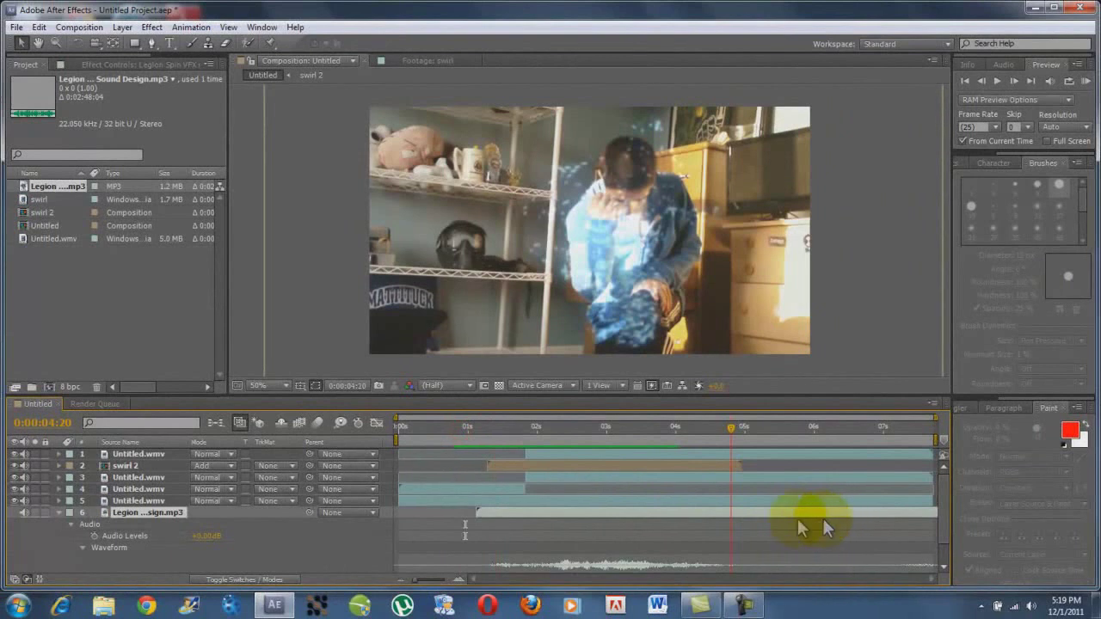
key(space)
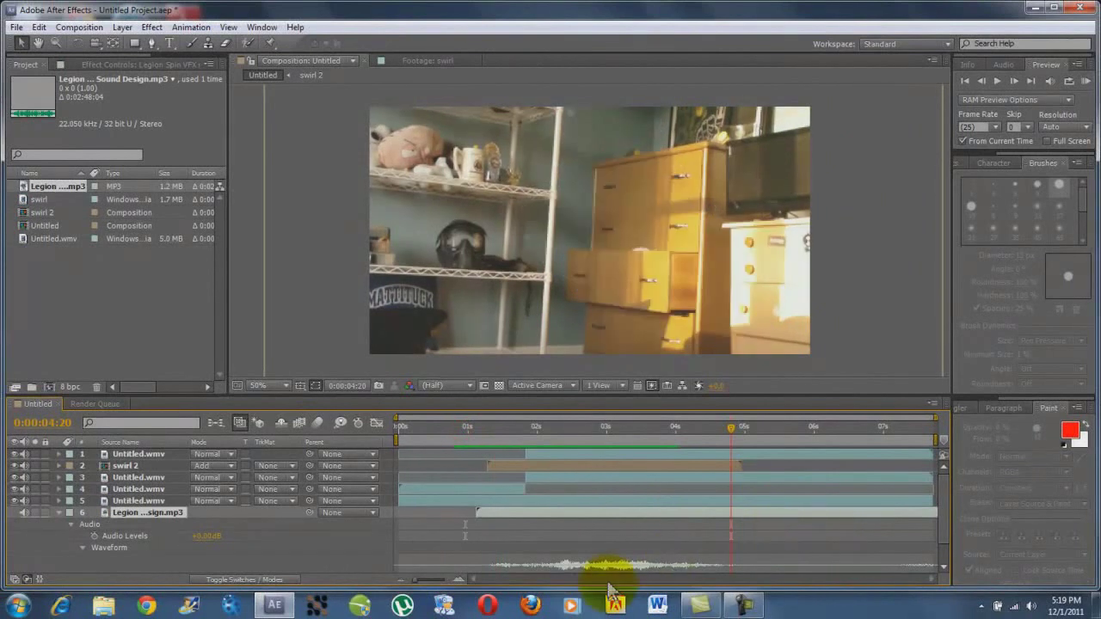
click(747, 429)
click(761, 431)
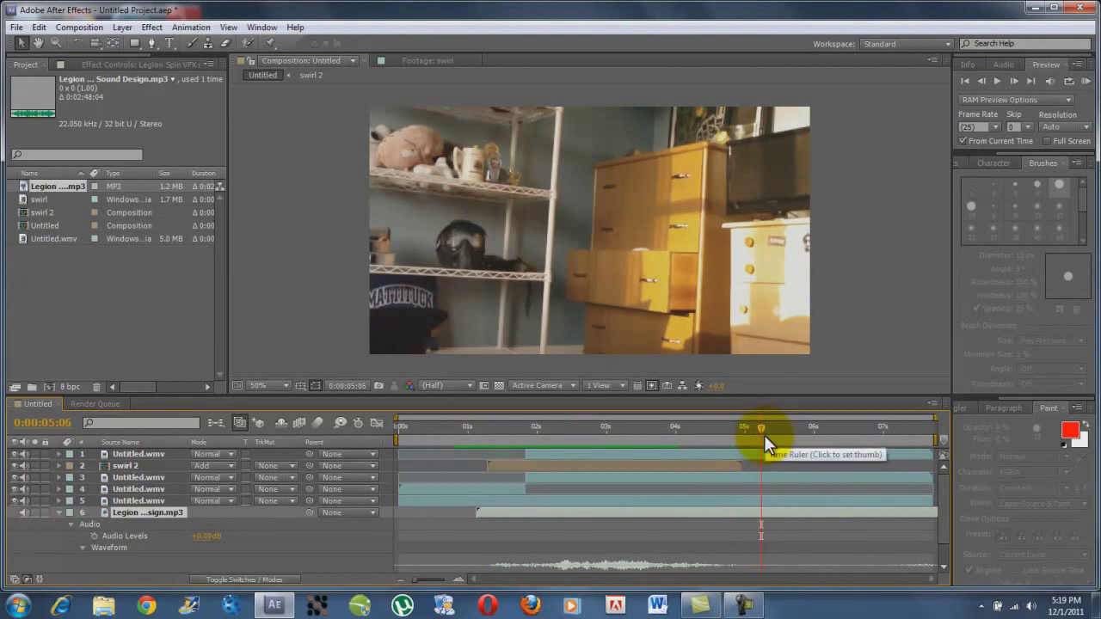
Queue the Untitled composition and confirm Best Settings at Best quality, full resolution
click(78, 27)
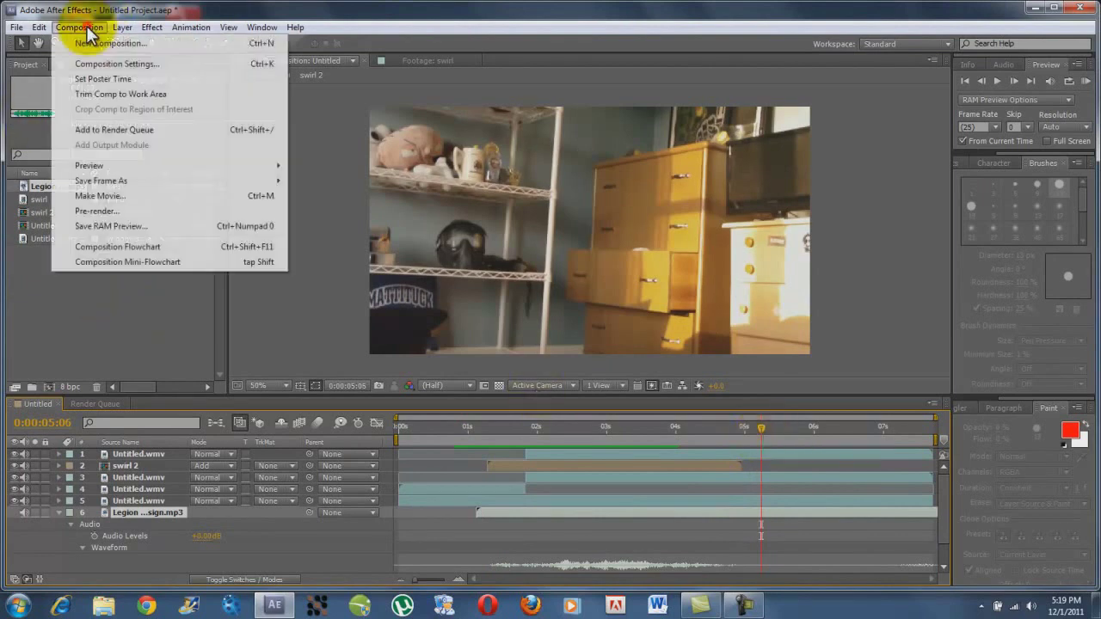
click(129, 129)
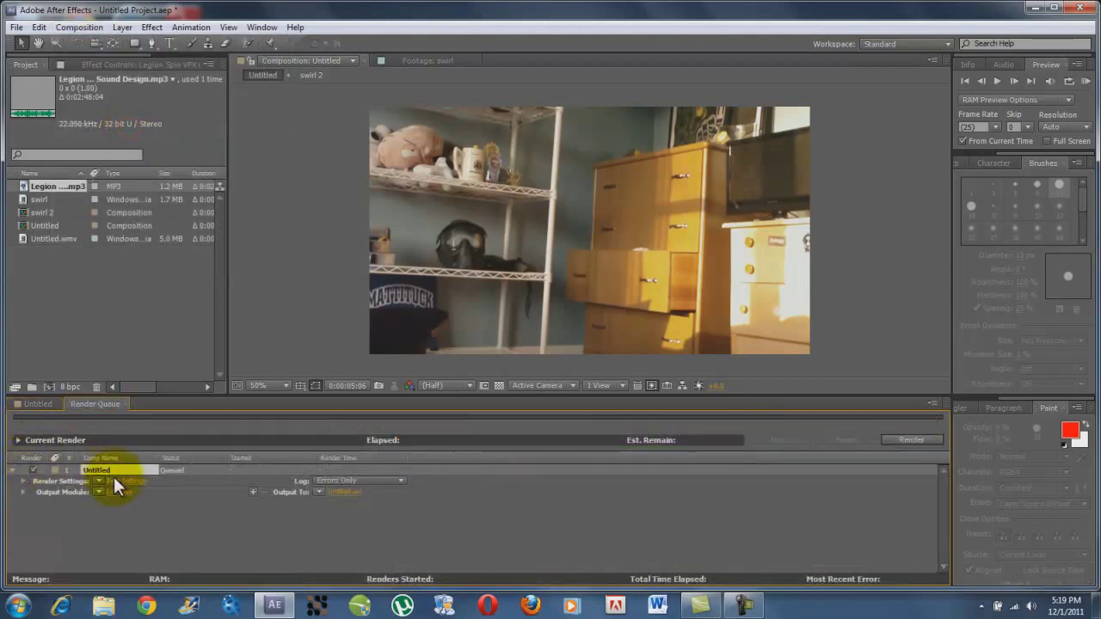
click(115, 479)
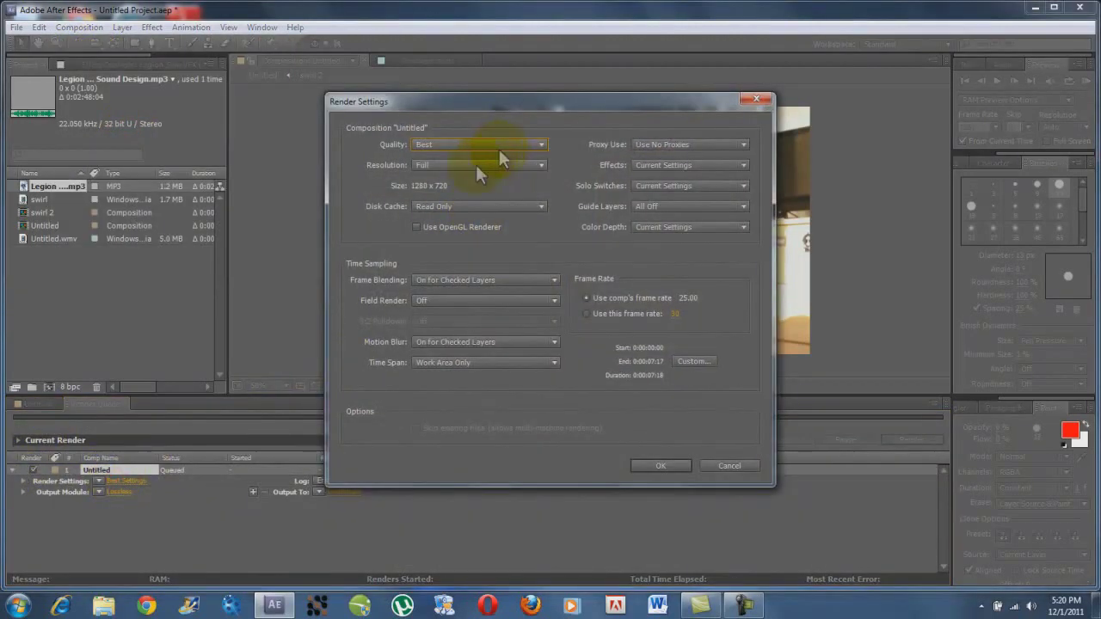
click(660, 465)
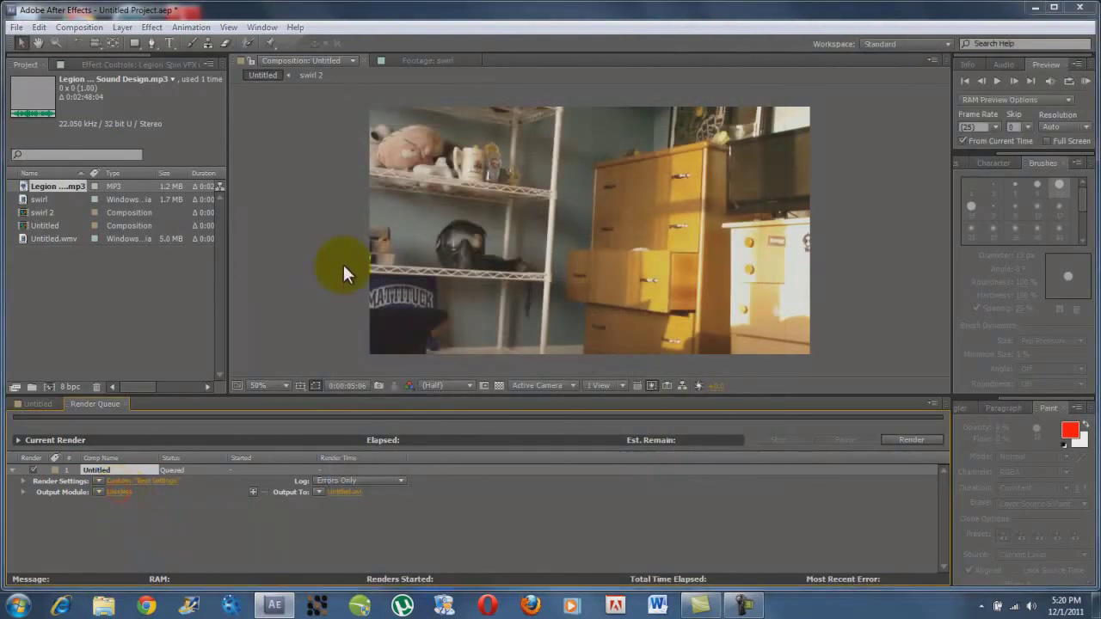
Set the output module to QuickTime Photo - JPEG at quality 100 with 48 kHz stereo audio
click(122, 492)
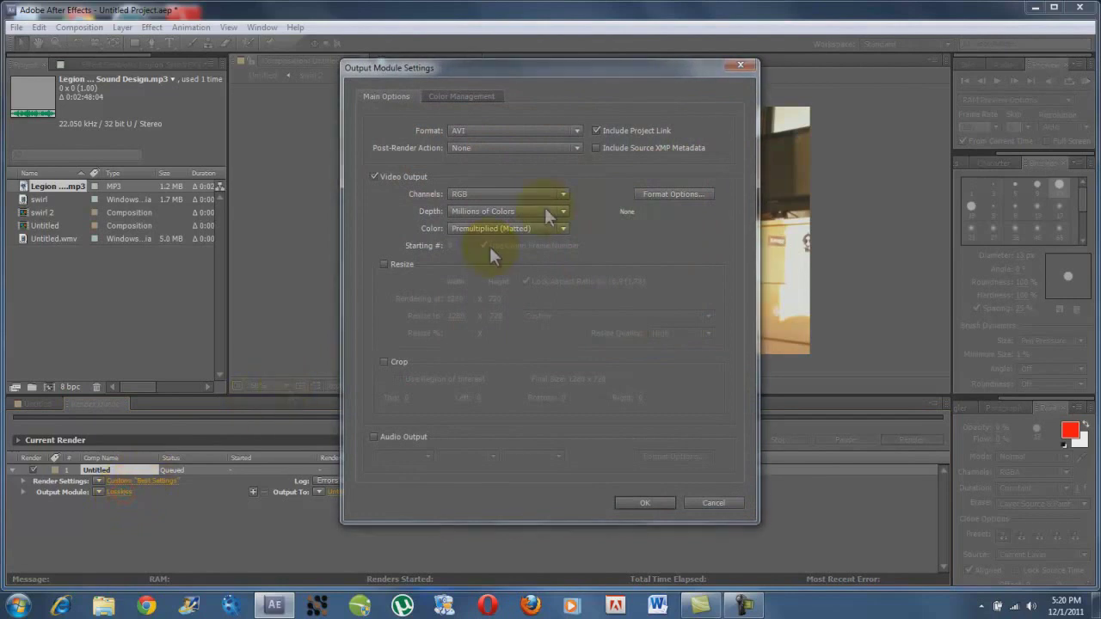
click(521, 125)
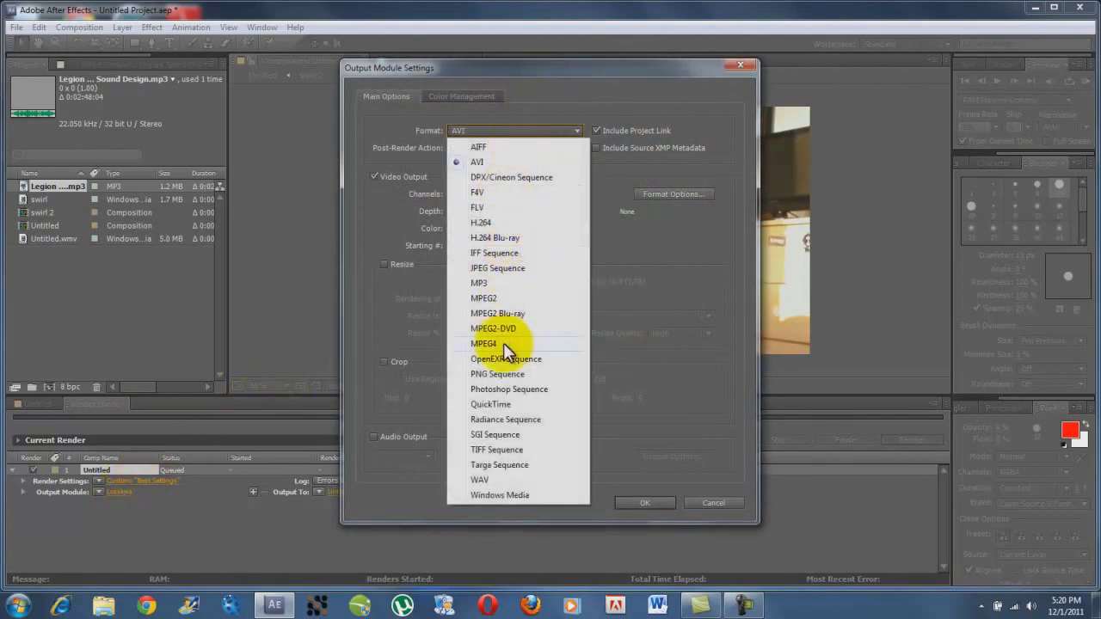
click(508, 406)
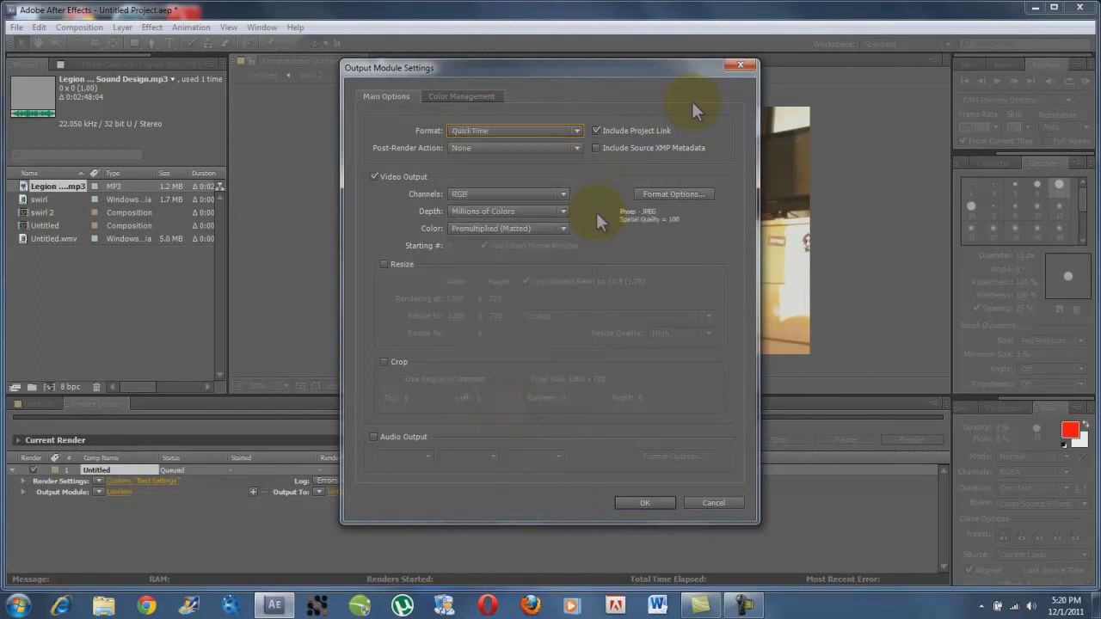
click(671, 193)
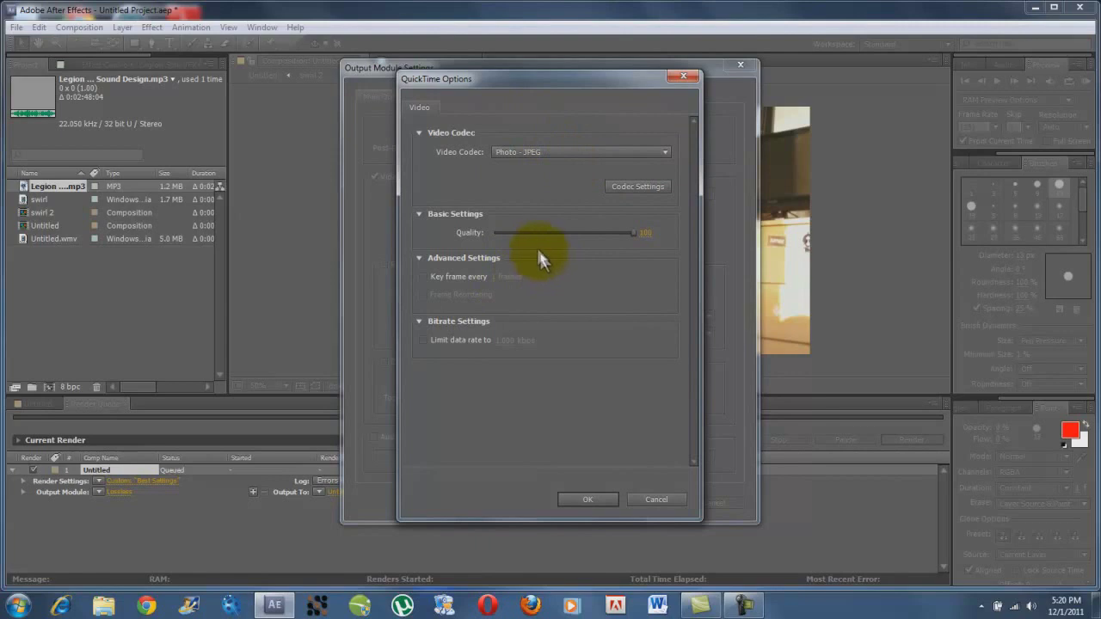
click(574, 497)
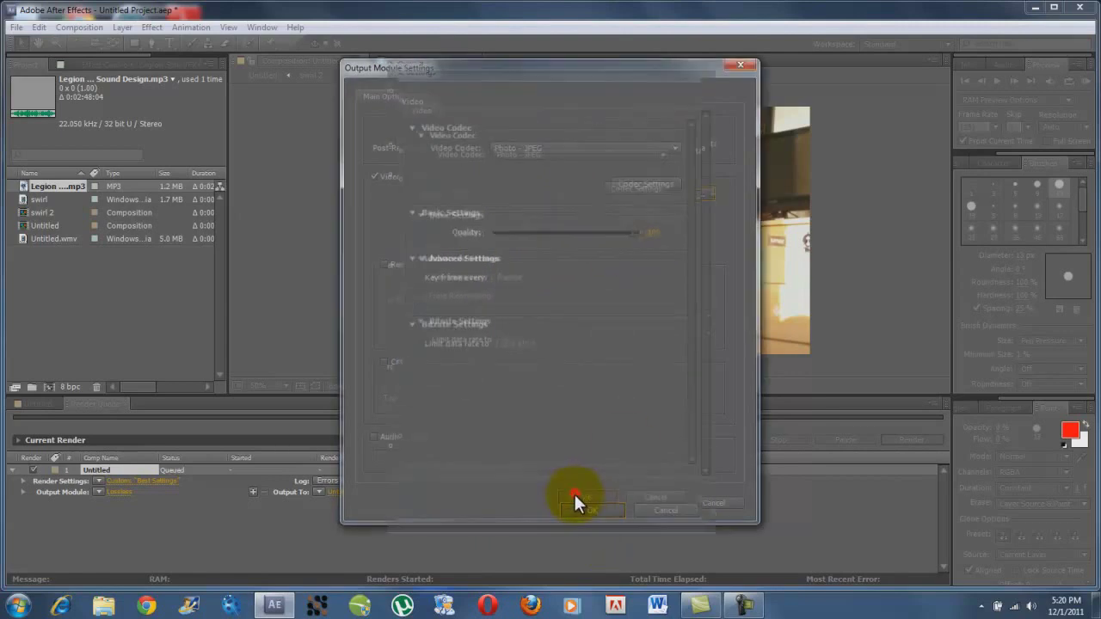
click(375, 437)
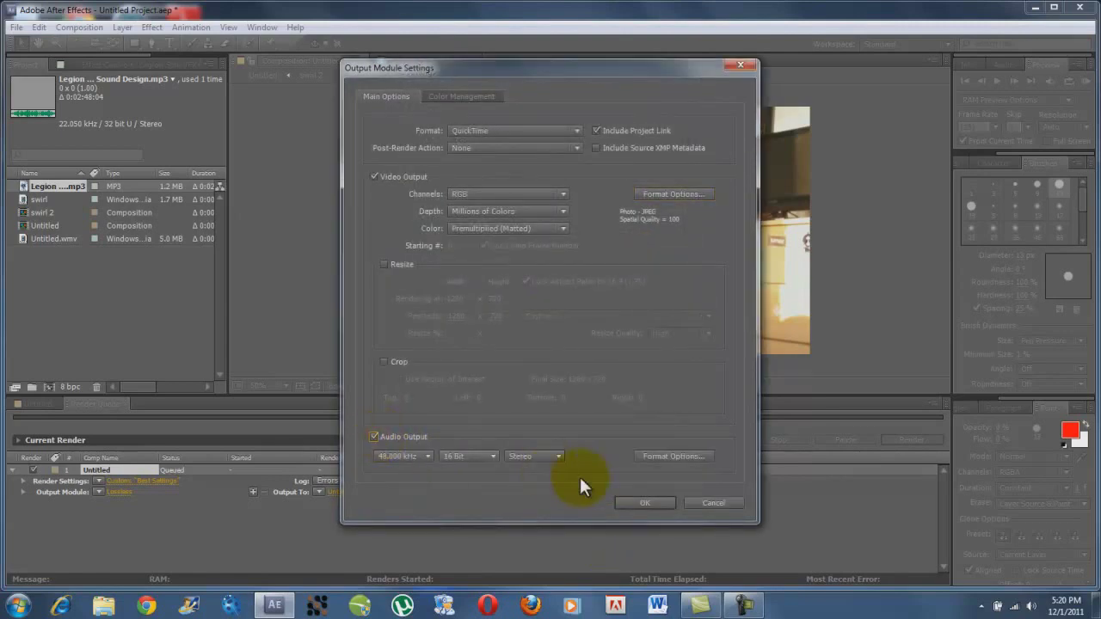
click(641, 502)
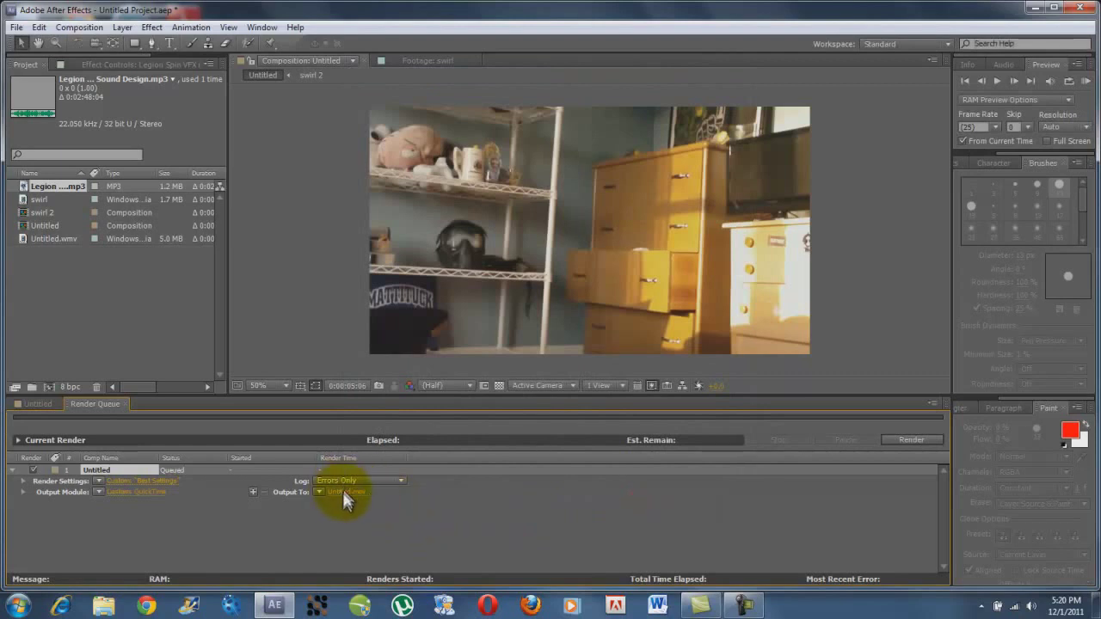